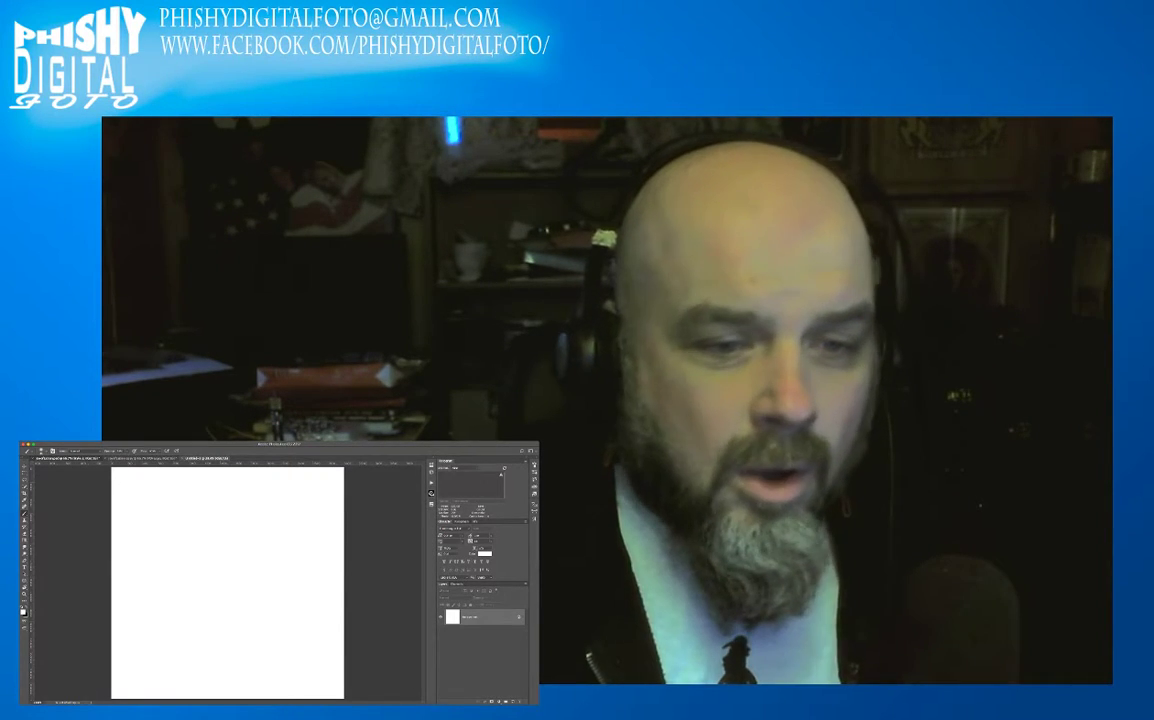
Open the JoyofLation copy document and toggle the Layer 1 (merged) portrait's visibility to compare it with the painter photo beneath.
key(ctrl+Tab)
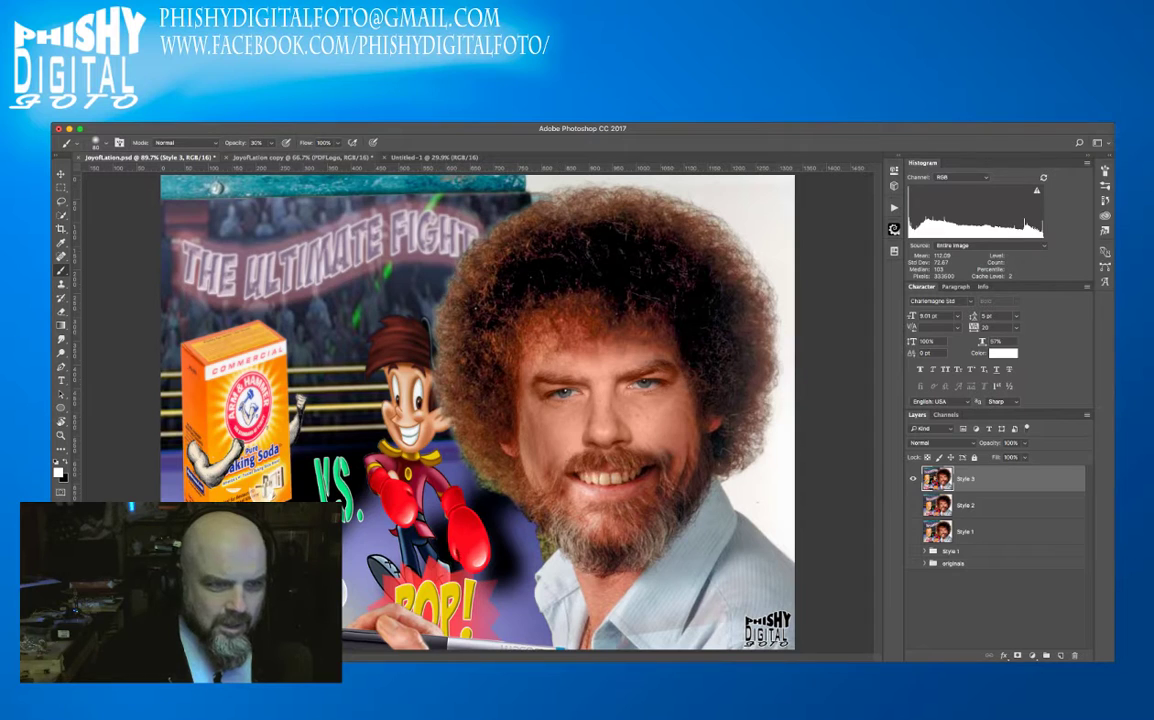
key(ctrl+Tab)
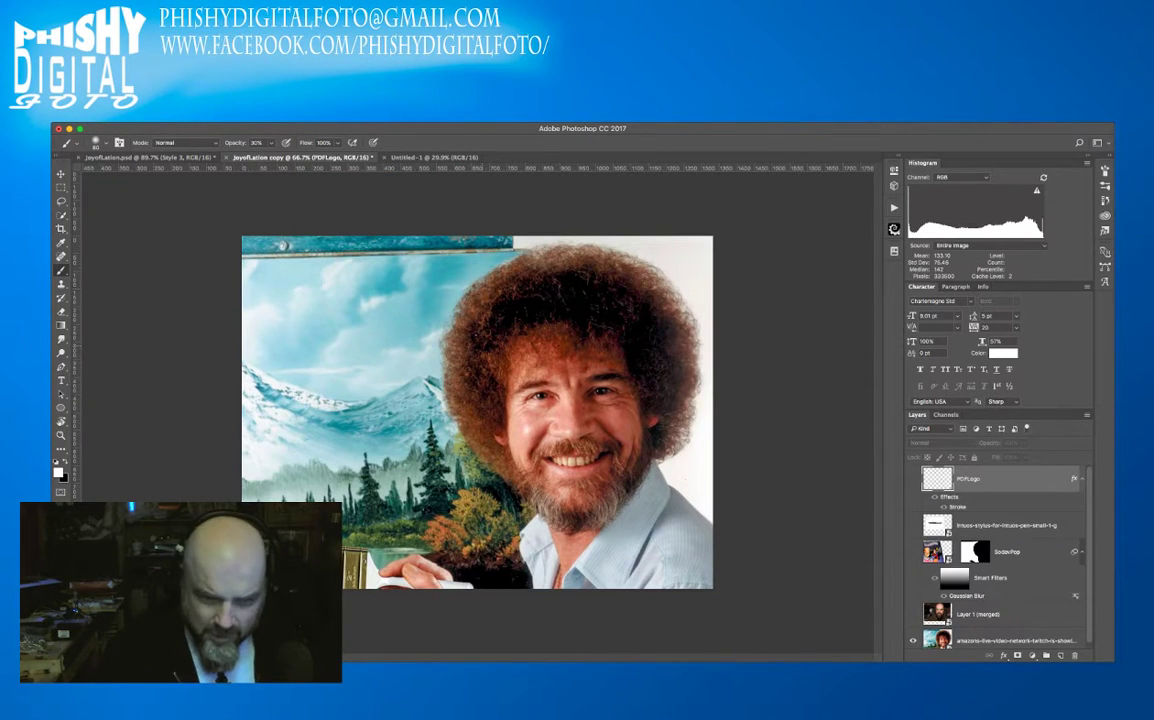
scroll(477, 412, up, 3)
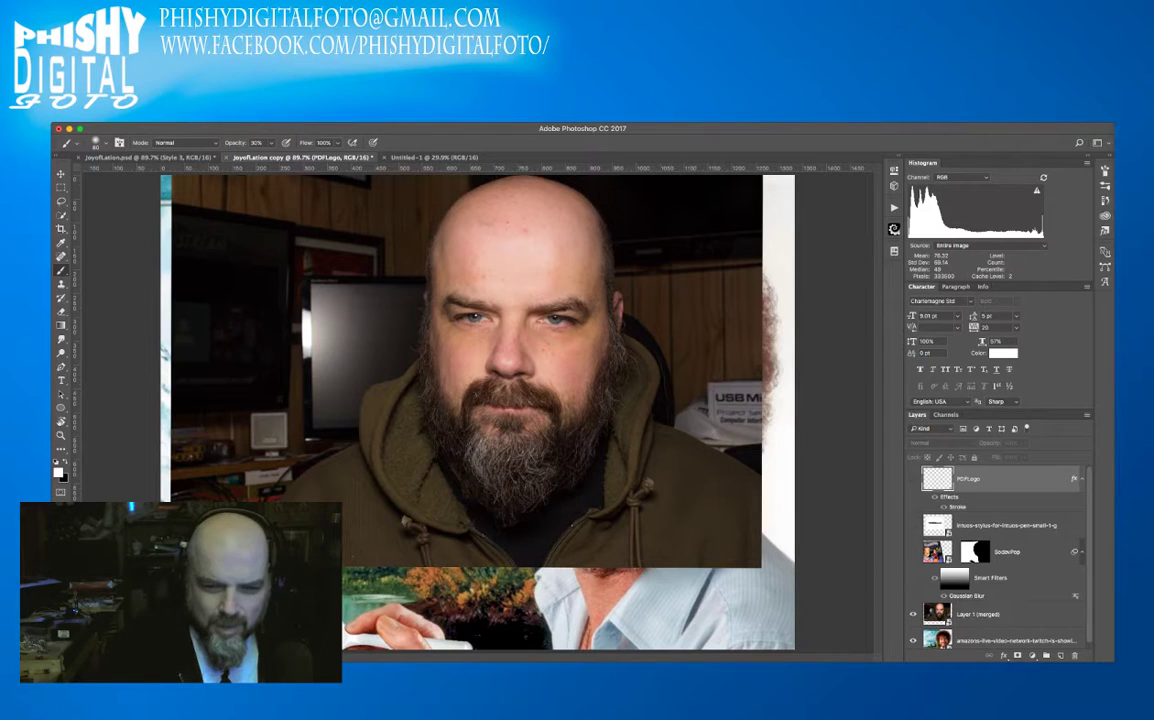
click(912, 614)
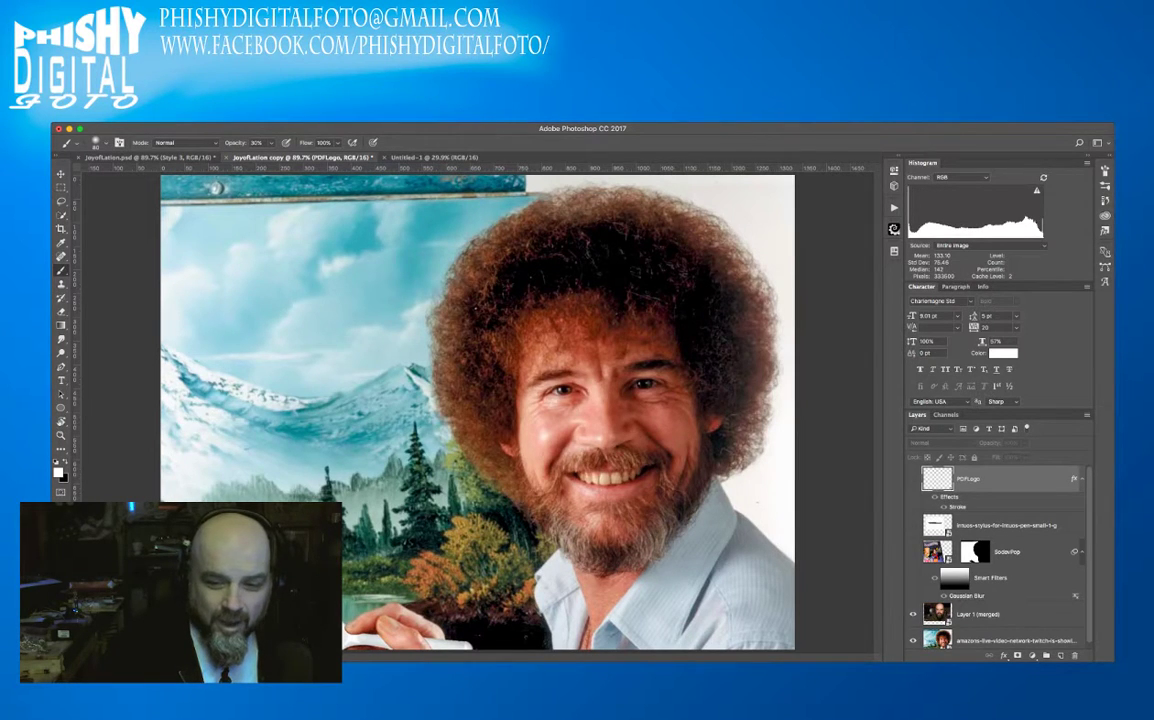
click(912, 614)
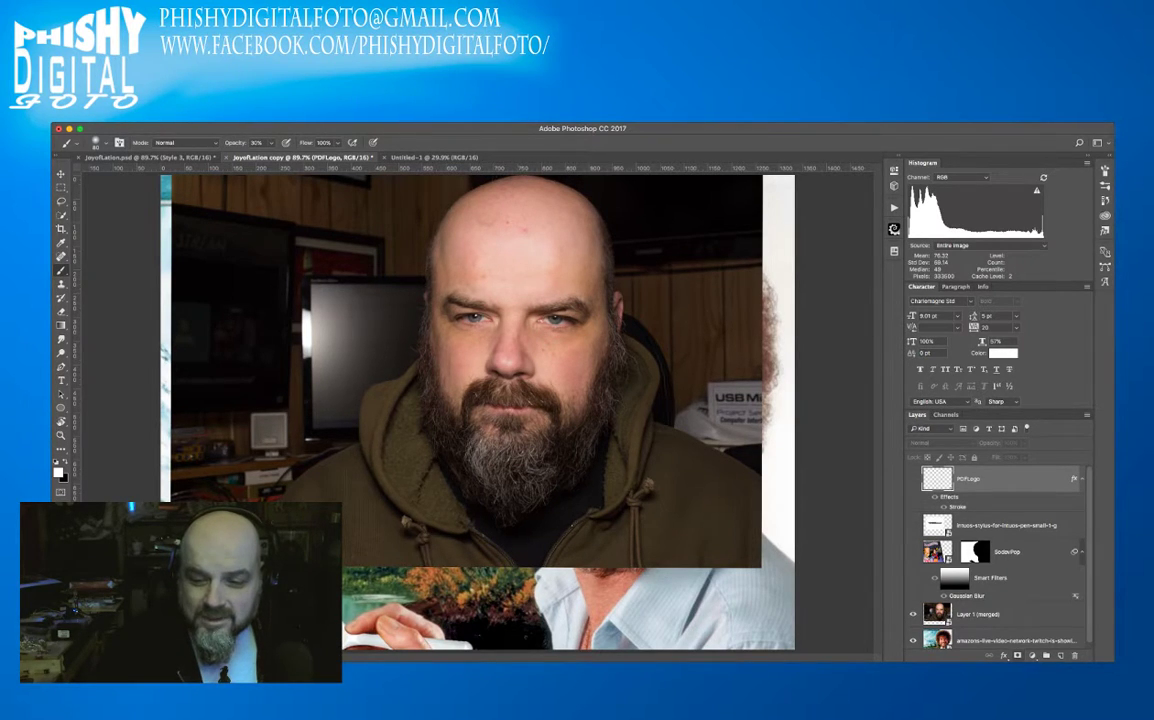
Select the Layer 1 (merged) portrait layer and rename it with the subject's first name.
click(1017, 655)
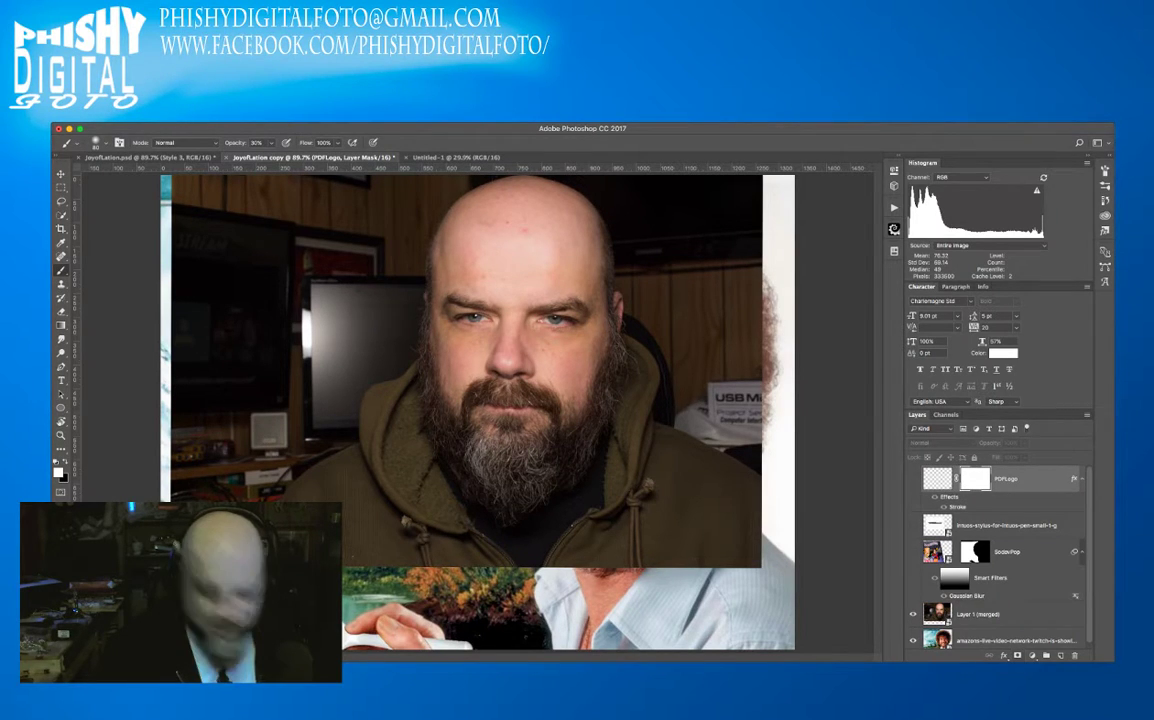
key(ctrl+z)
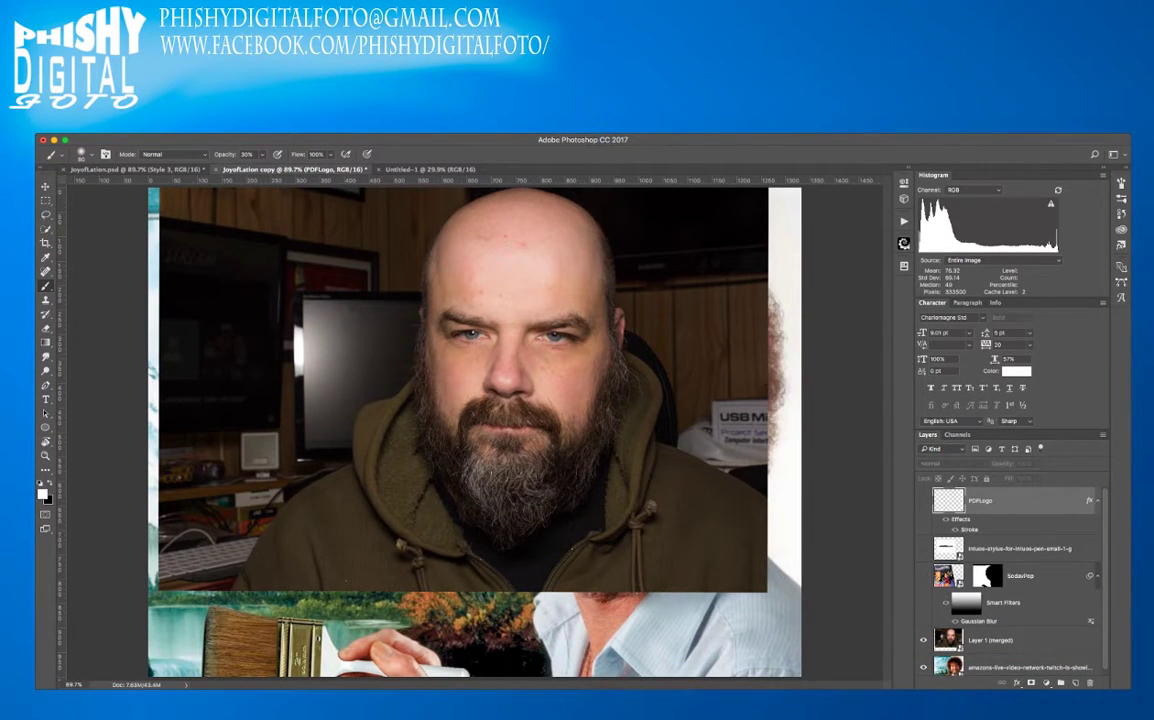
click(1000, 640)
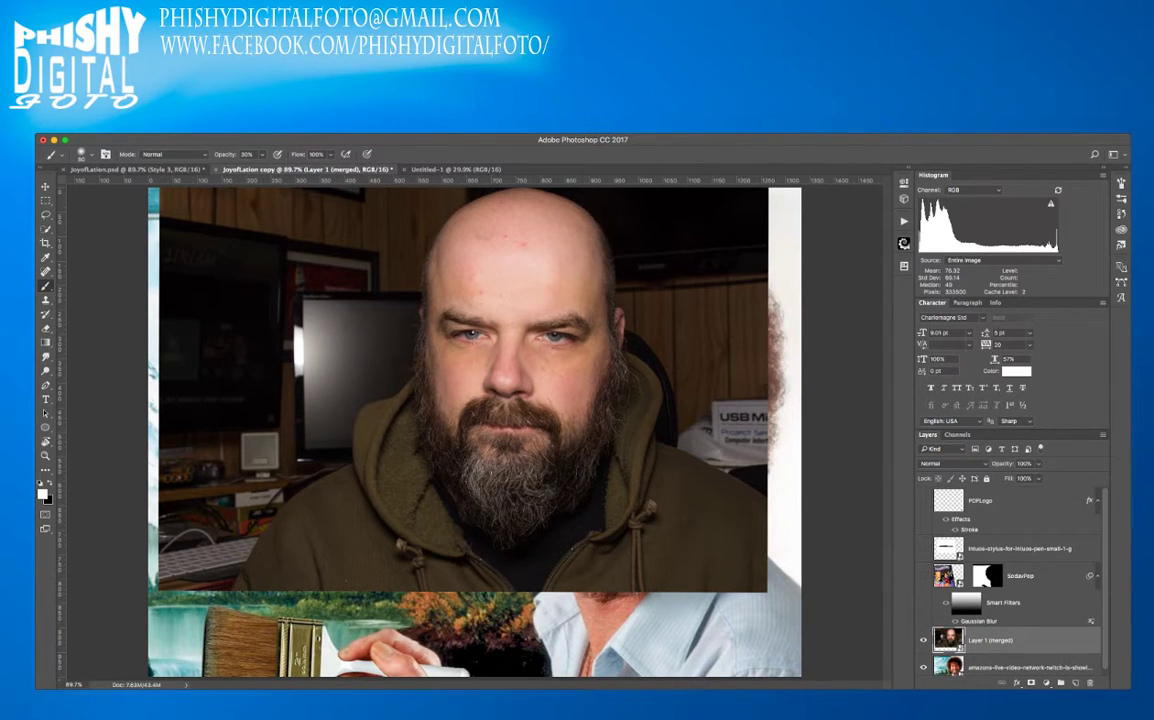
double_click(990, 640)
text(Peter)
key(Return)
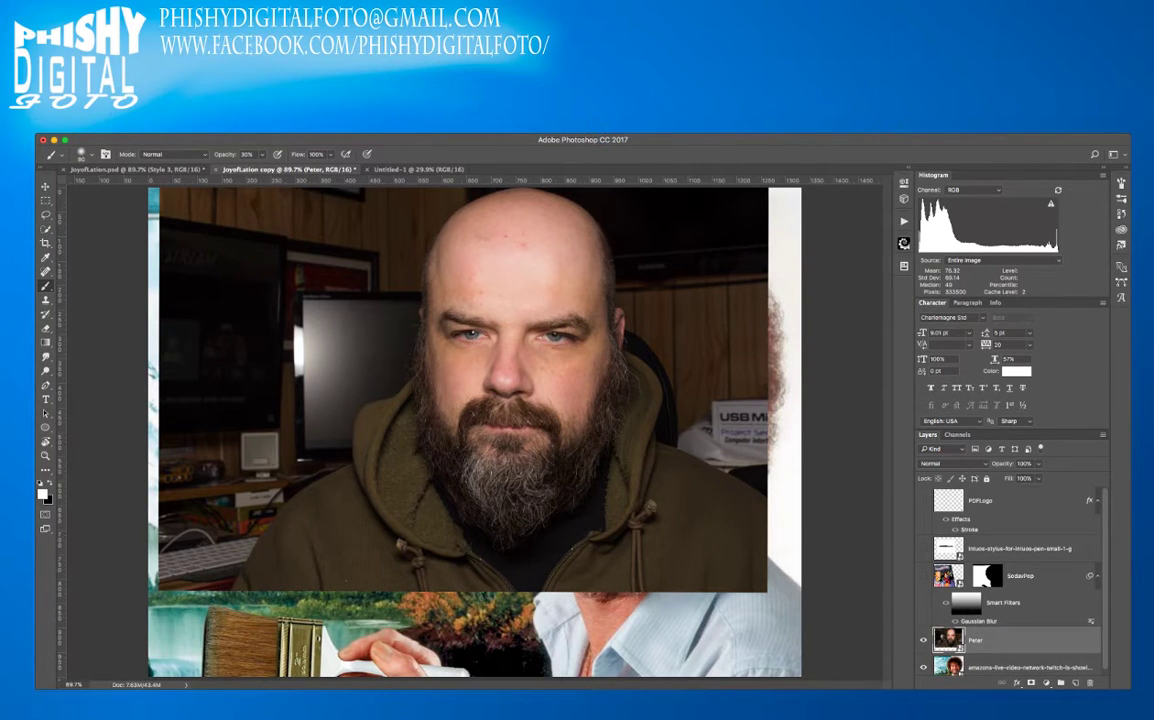
Lower the bearded man's portrait layer opacity to 46%.
click(1024, 463)
text(65)
key(Return)
text(25)
key(Return)
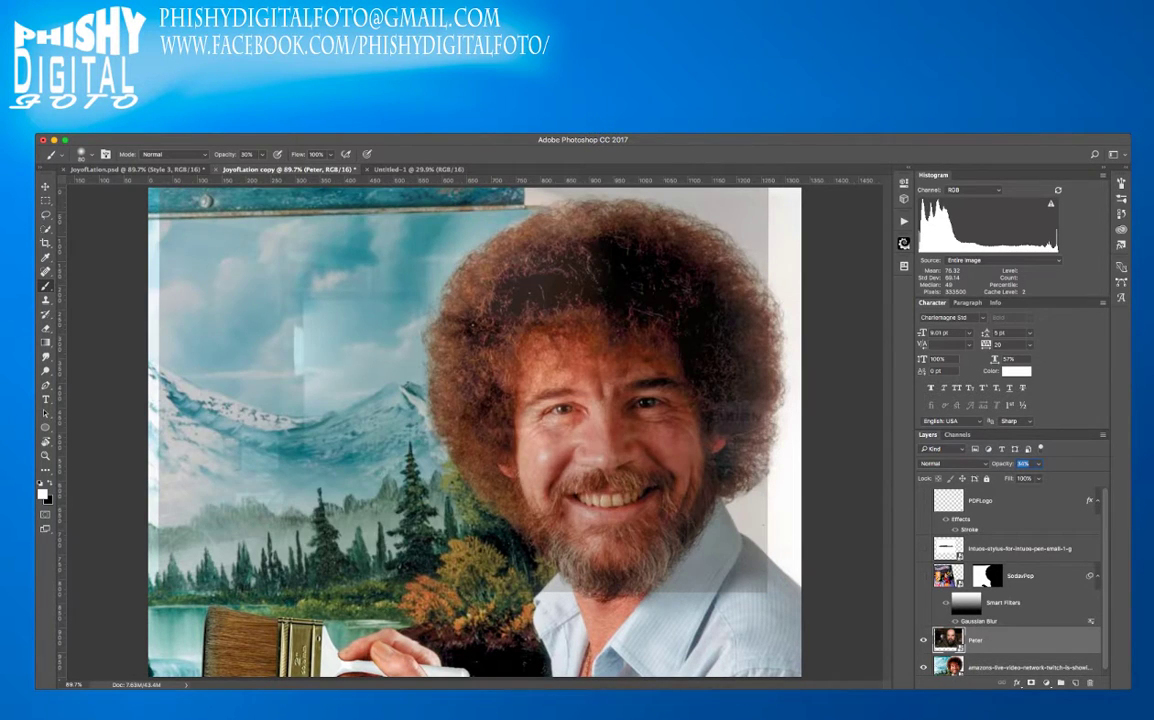
text(45)
key(Return)
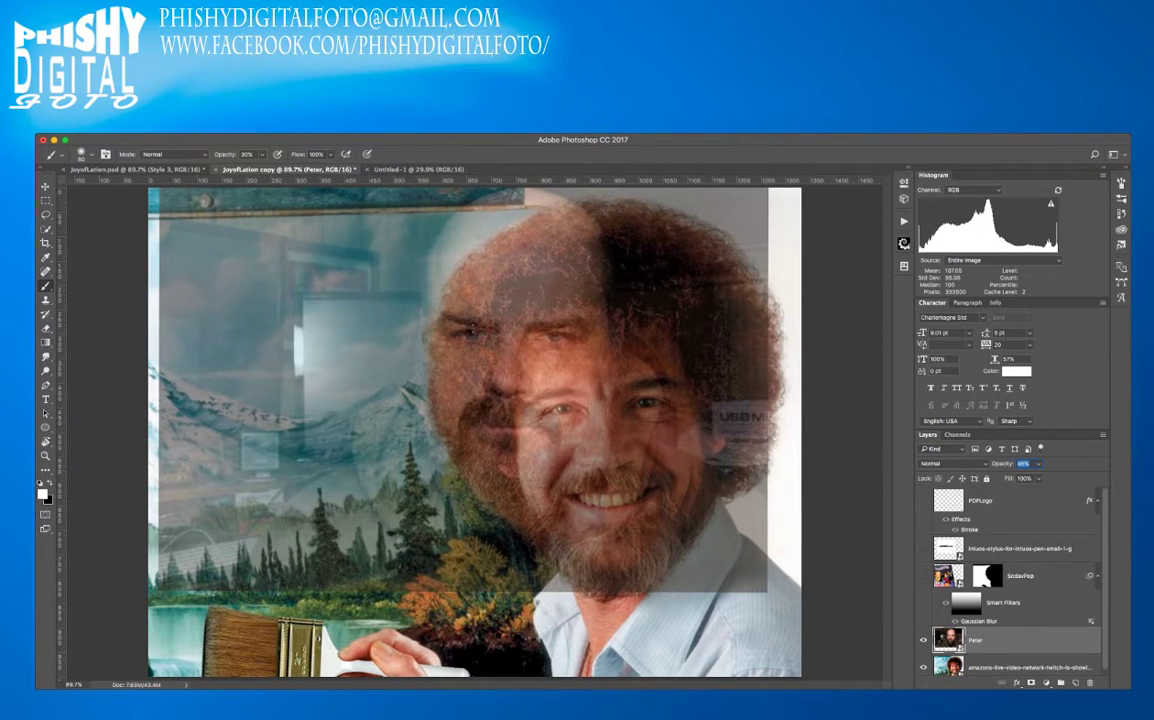
key(Return)
Add a white layer mask to the portrait layer and keep the mask selected rather than the image.
click(1032, 682)
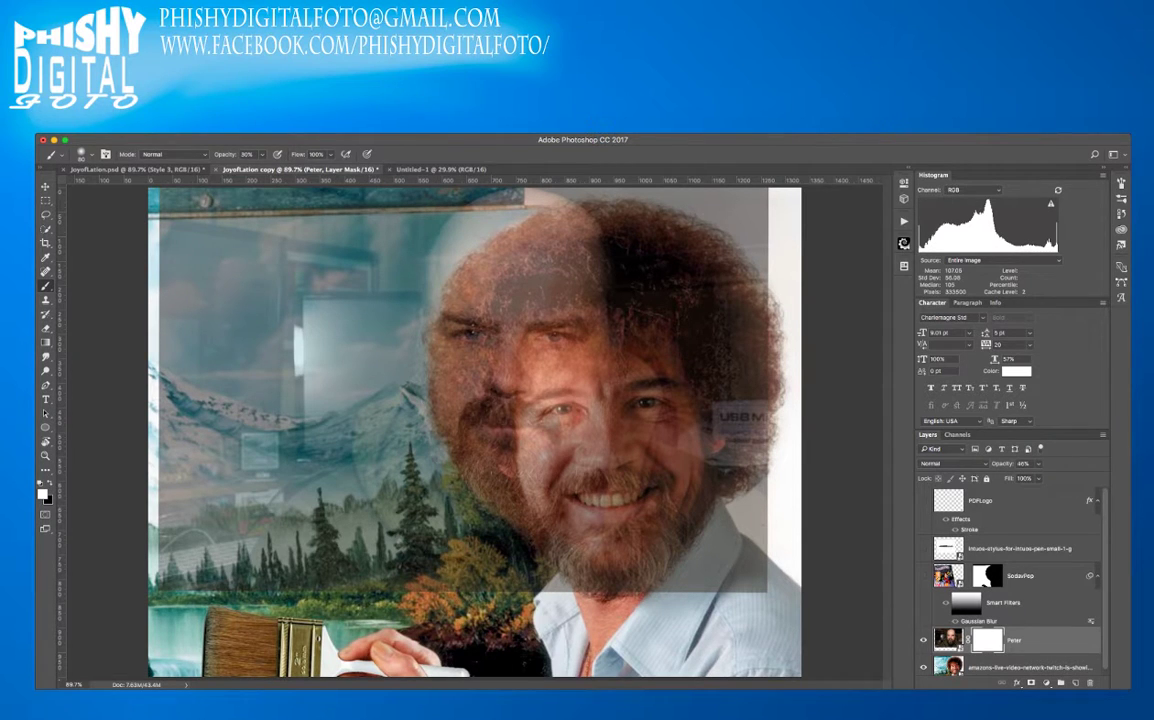
click(947, 640)
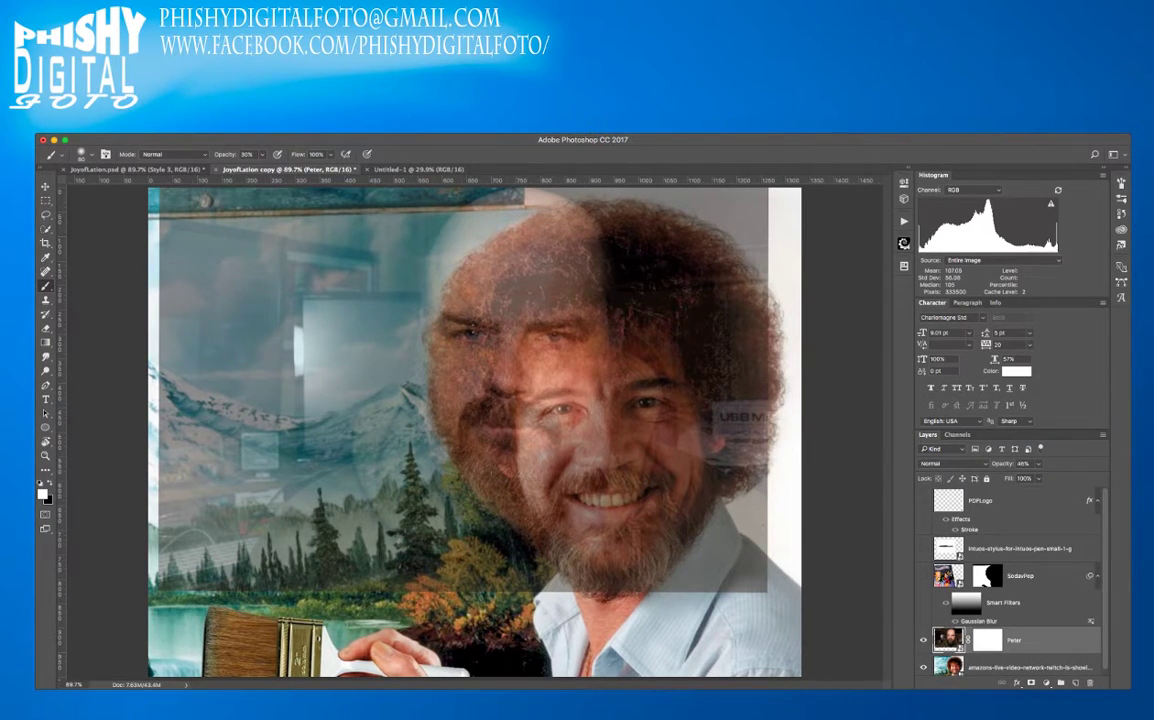
click(987, 640)
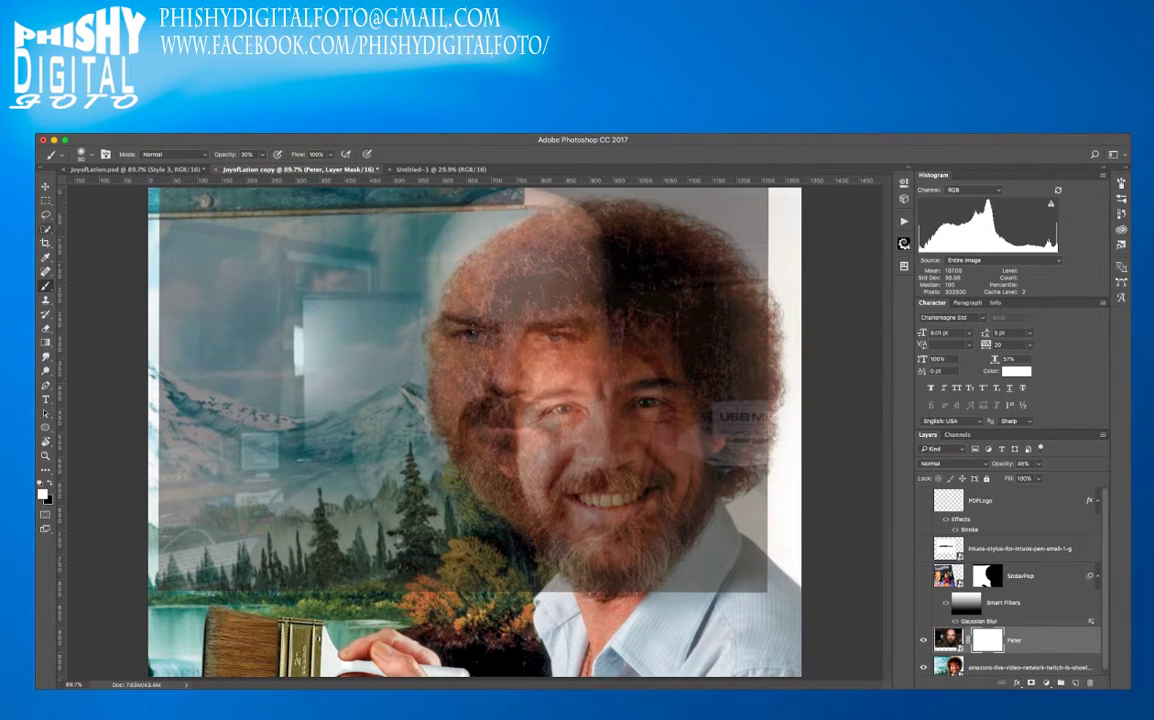
Move the semi-transparent portrait layer over the painter's head until the eyes, nose and mouth roughly line up.
click(45, 186)
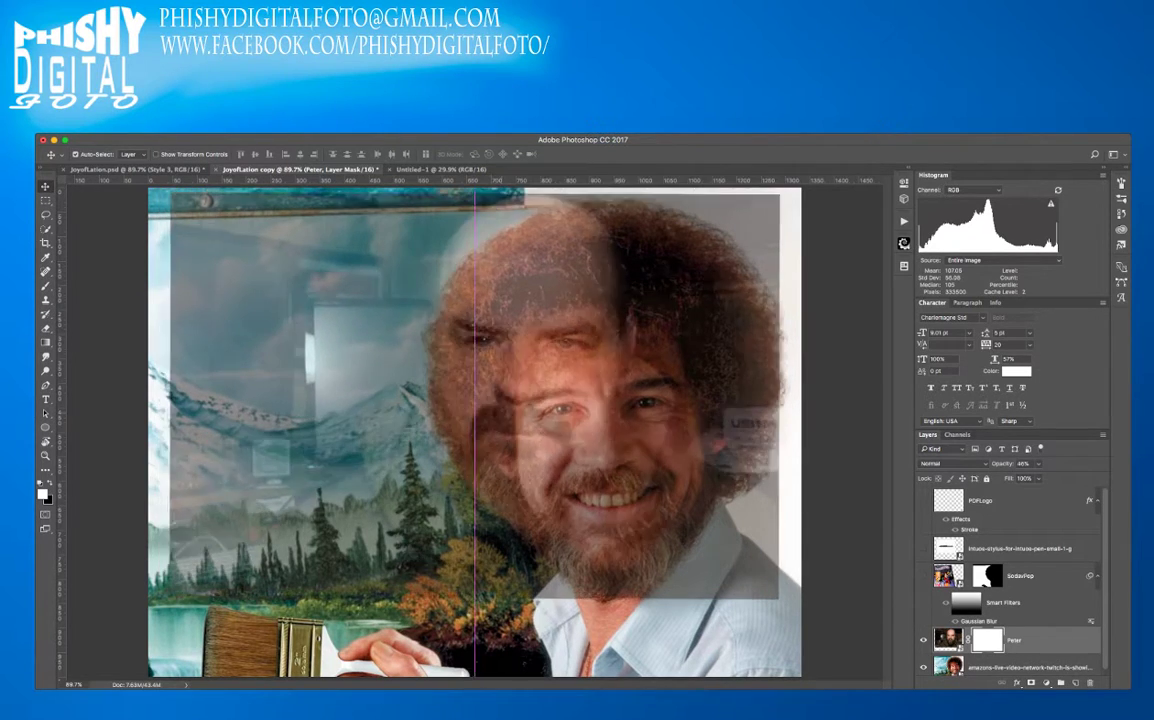
key(shift+Right)
key(shift+Right)
key(shift+Right)
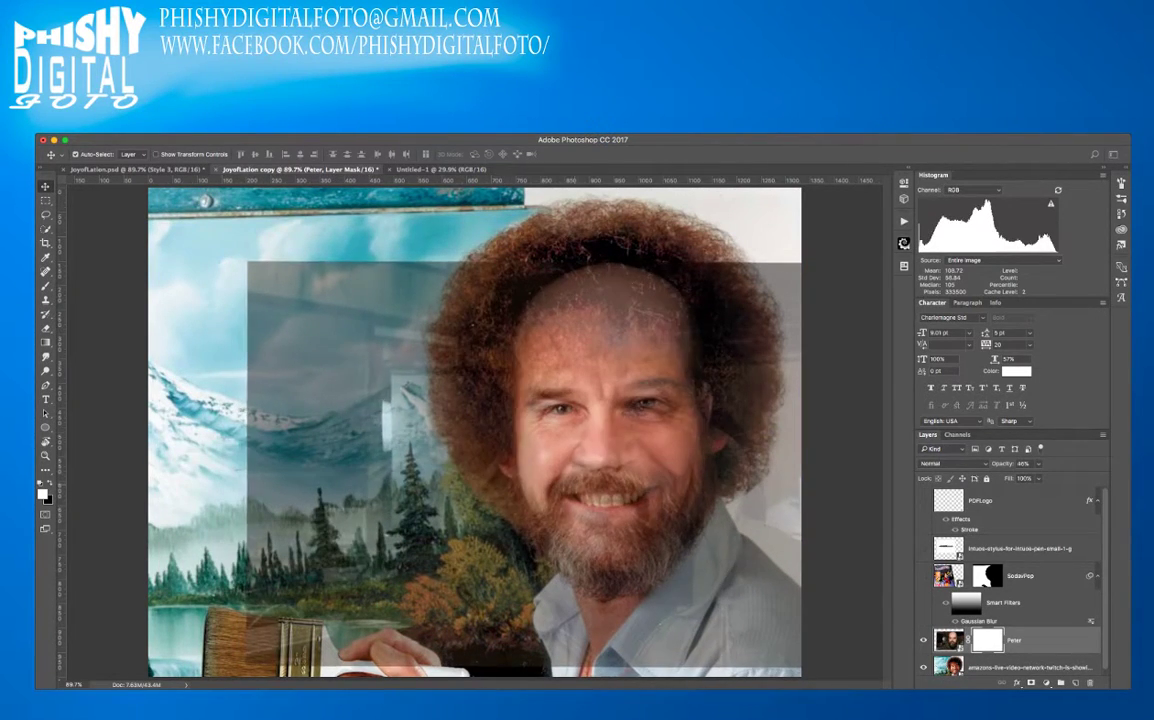
key(Right)
key(Right)
key(Right)
key(Down)
key(Down)
key(Down)
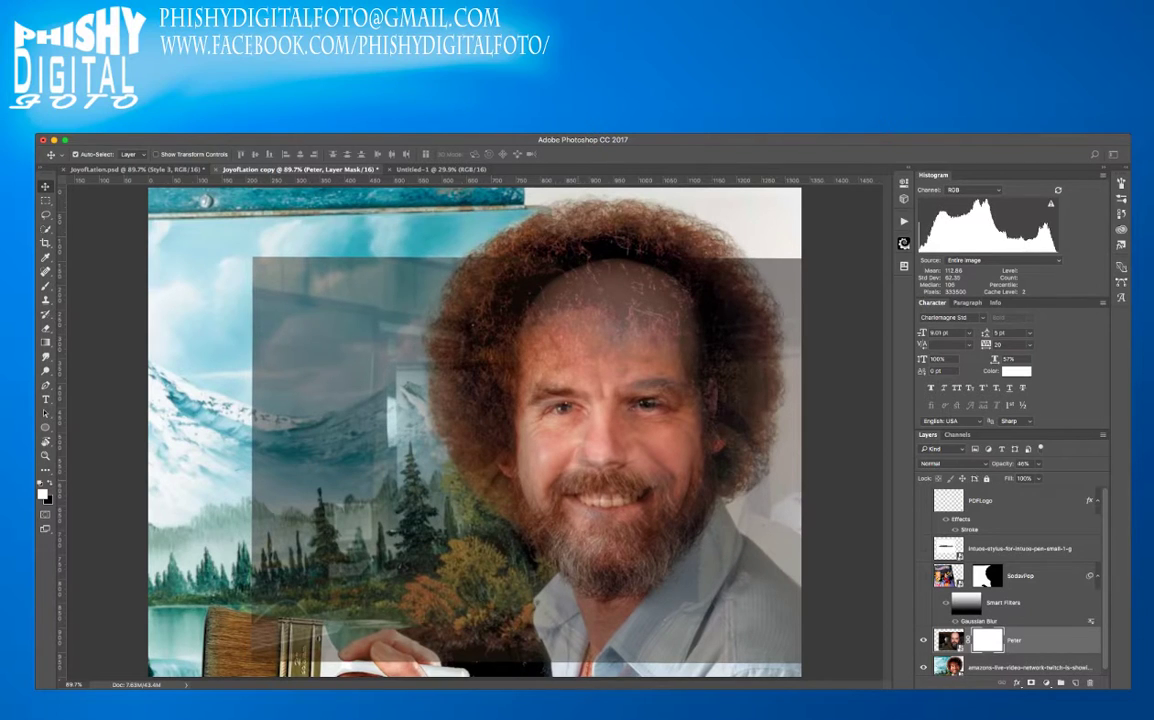
key(Left)
key(Right)
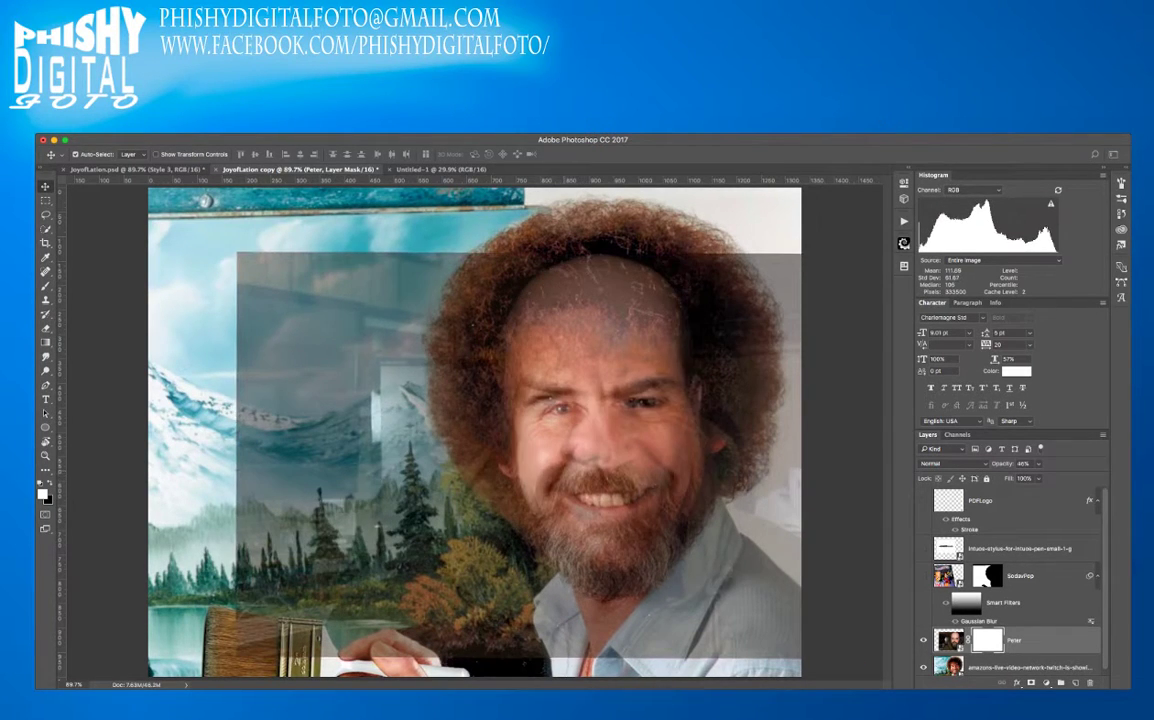
key(Left)
key(Right)
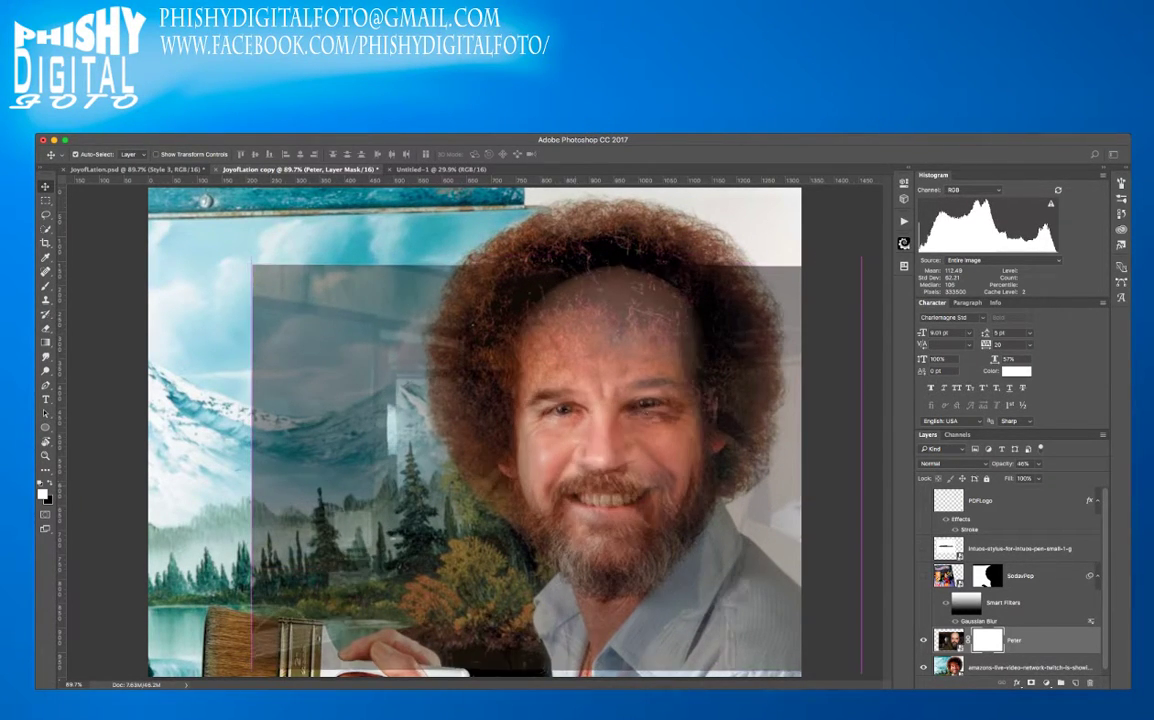
key(Up)
key(Down)
key(Up)
key(Down)
key(Down)
key(Down)
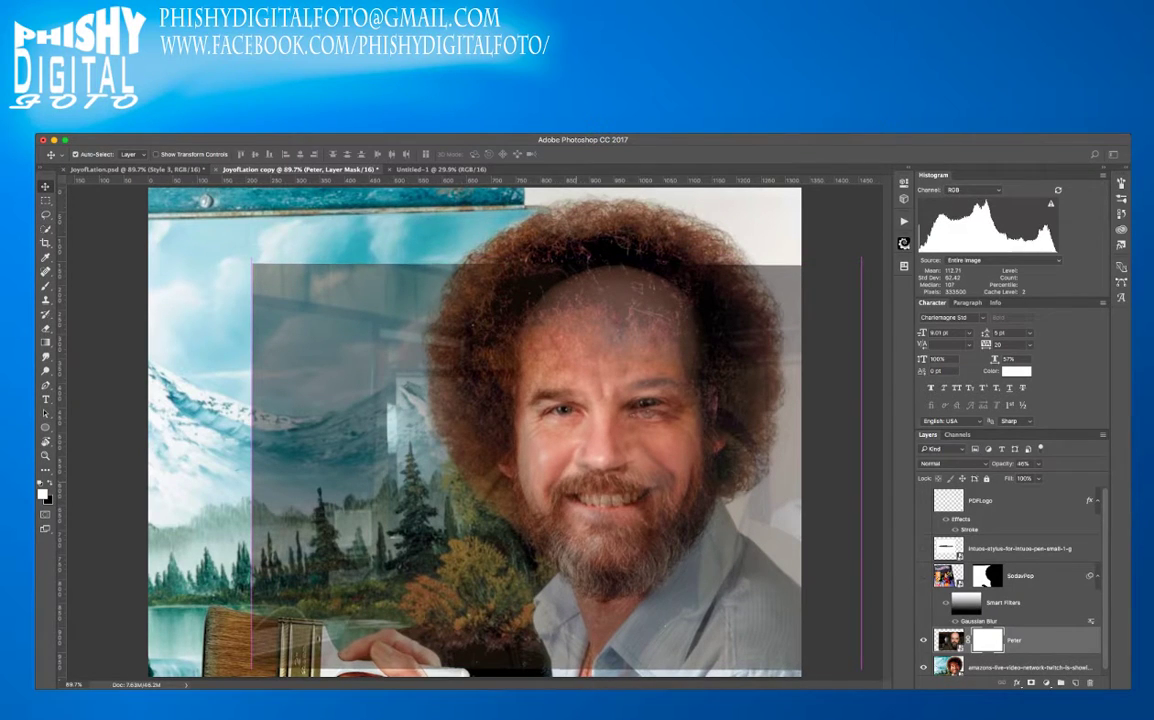
key(shift+Up)
key(shift+Up)
key(shift+Up)
key(shift+Up)
key(shift+Left)
key(shift+Left)
key(shift+Left)
key(shift+Left)
key(shift+Left)
key(shift+Left)
key(shift+Left)
key(shift+Left)
key(shift+Left)
key(shift+Left)
key(shift+Left)
key(shift+Left)
key(shift+Left)
key(shift+Left)
key(shift+Left)
key(shift+Left)
key(shift+Left)
key(shift+Left)
key(shift+Left)
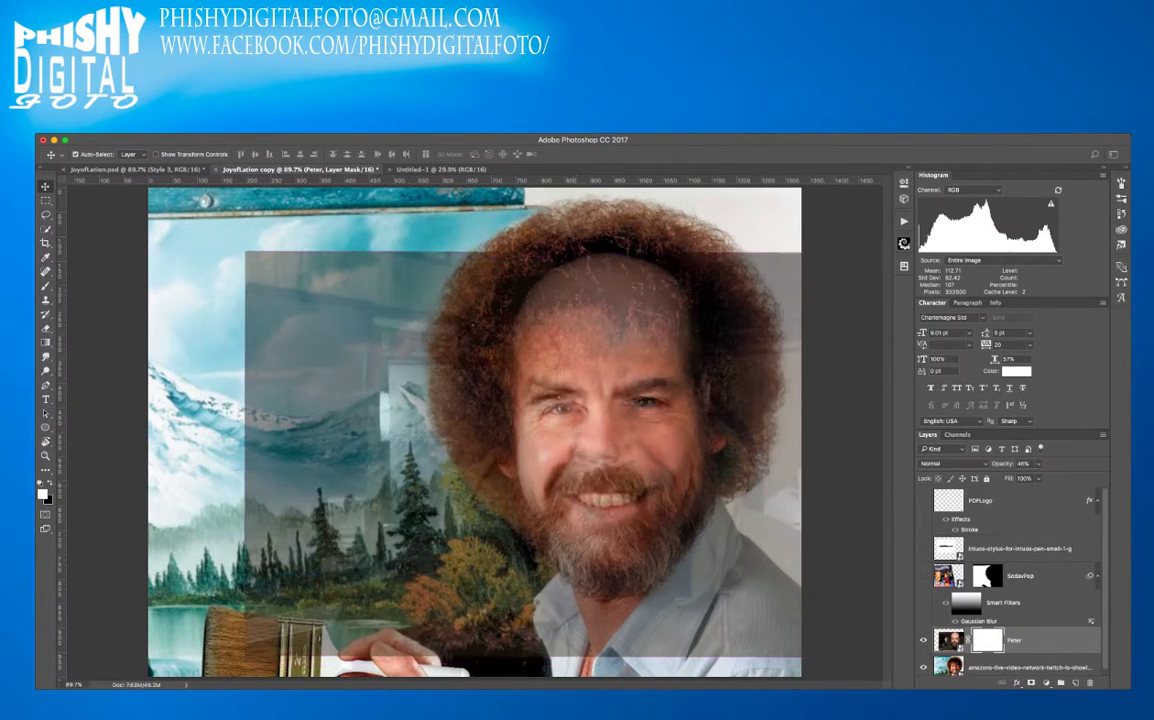
key(shift+Right)
key(shift+Right)
key(shift+Right)
key(shift+Right)
key(shift+Right)
key(shift+Right)
key(shift+Right)
key(shift+Right)
key(shift+Right)
key(shift+Right)
key(shift+Right)
key(shift+Right)
key(shift+Right)
key(shift+Right)
key(shift+Down)
key(shift+Down)
key(shift+Down)
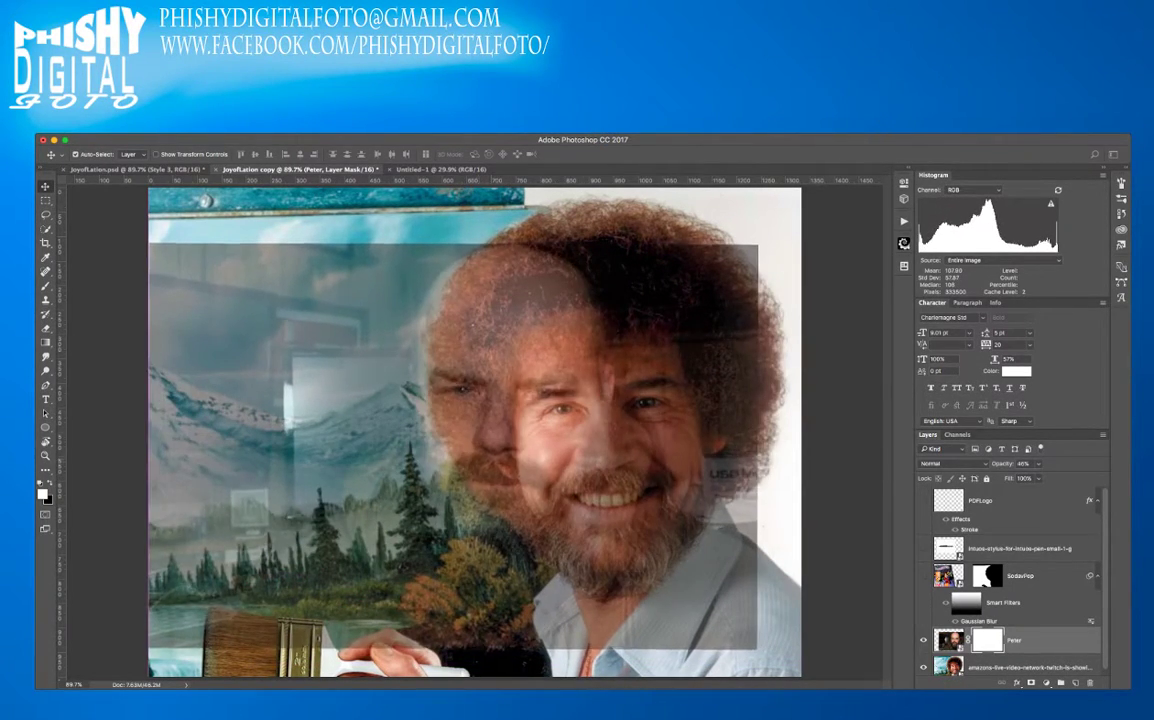
key(Right)
key(Right)
key(Right)
key(Right)
key(Right)
key(Right)
key(Right)
key(Right)
key(Right)
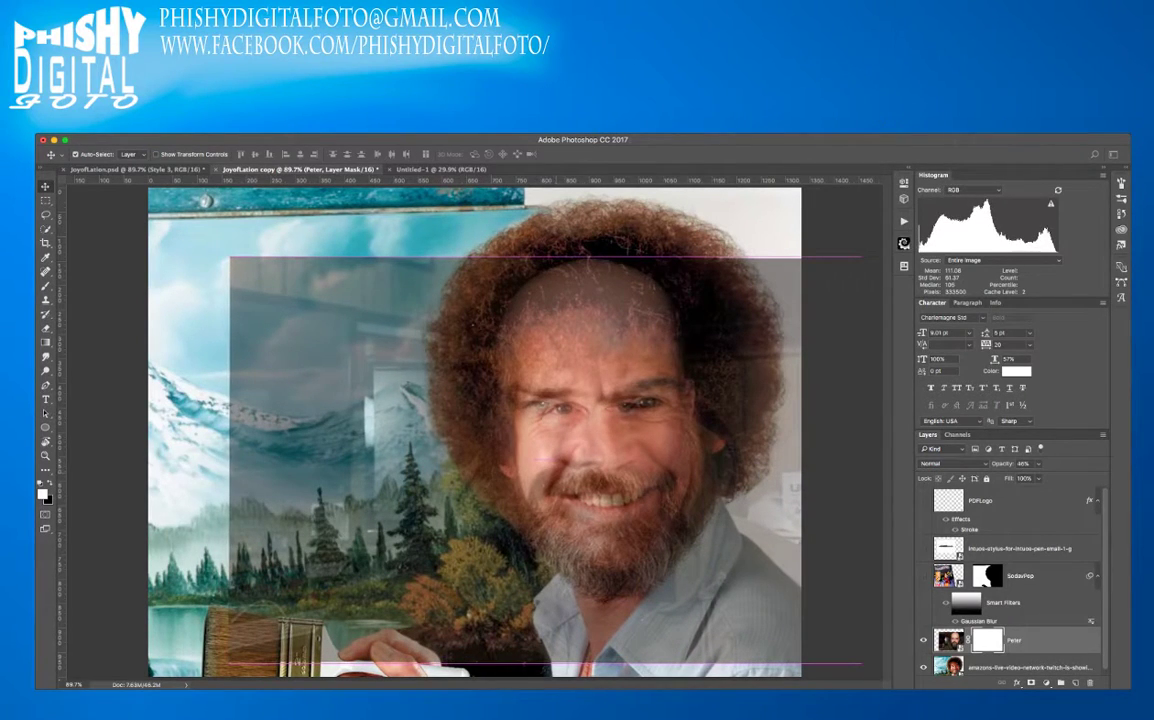
key(shift+Right)
key(shift+Right)
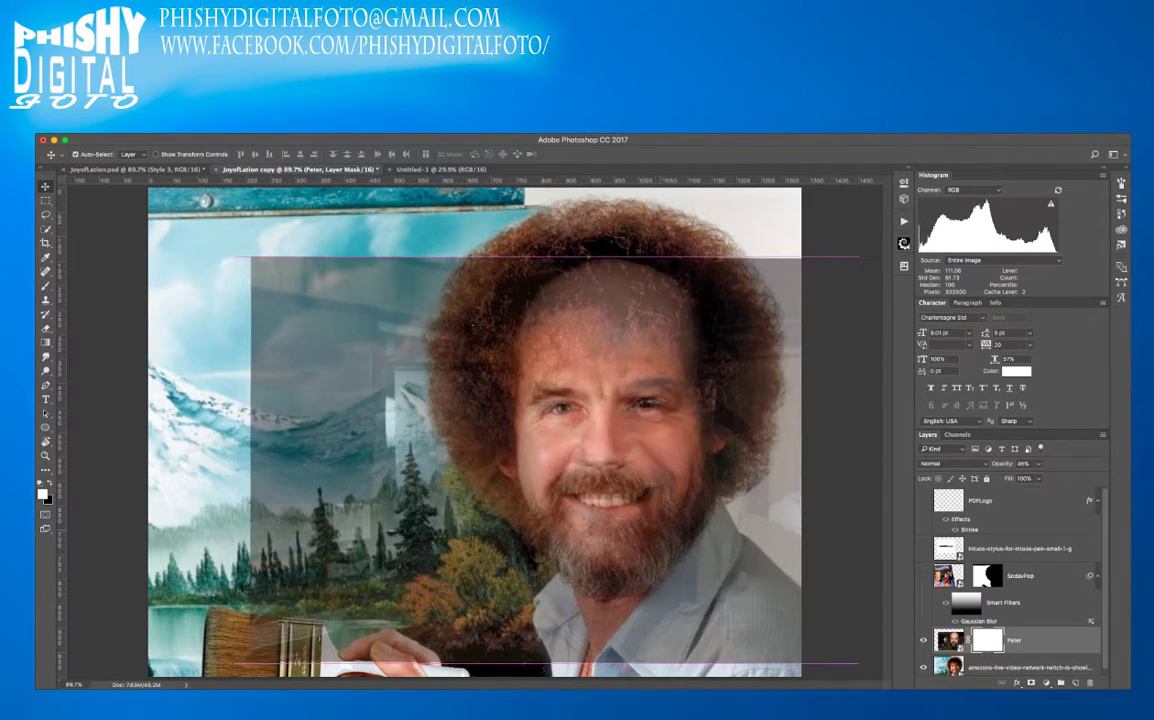
key(Down)
key(Down)
key(Down)
key(Down)
key(Down)
key(Right)
key(Right)
key(Right)
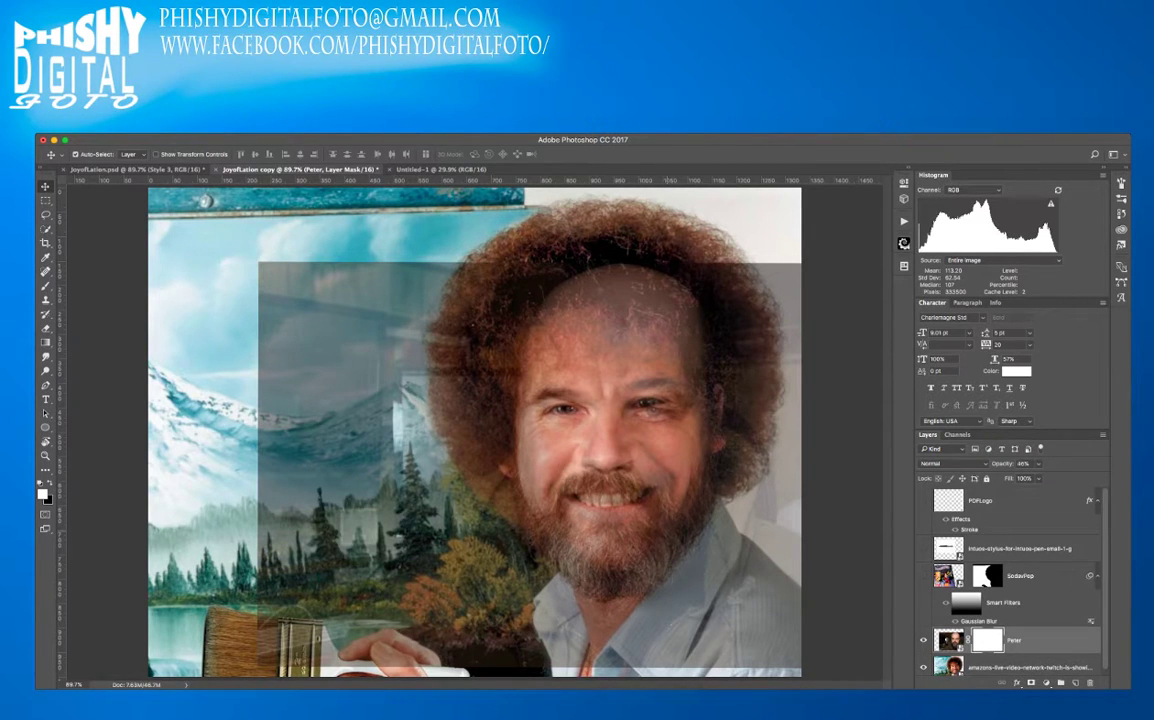
Free Transform the portrait around the nose, rotating it about -7.4° and scaling it to about 100.6% to match the painter's face.
key(super+t)
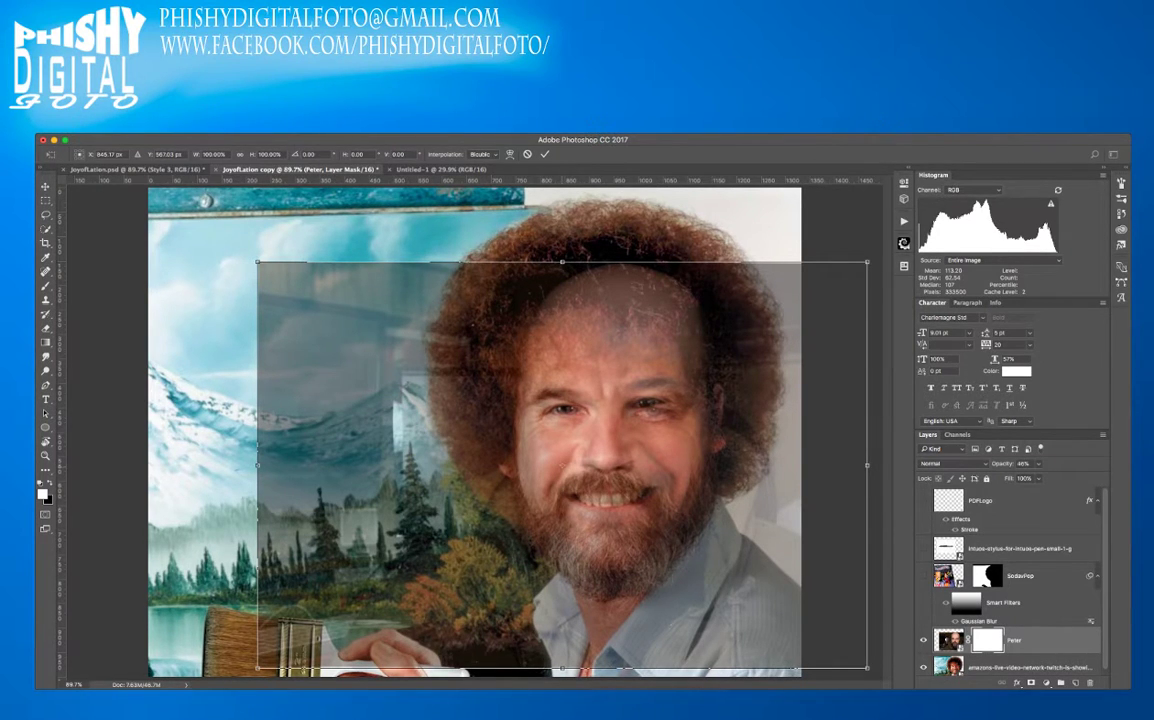
drag(562, 464, 604, 461)
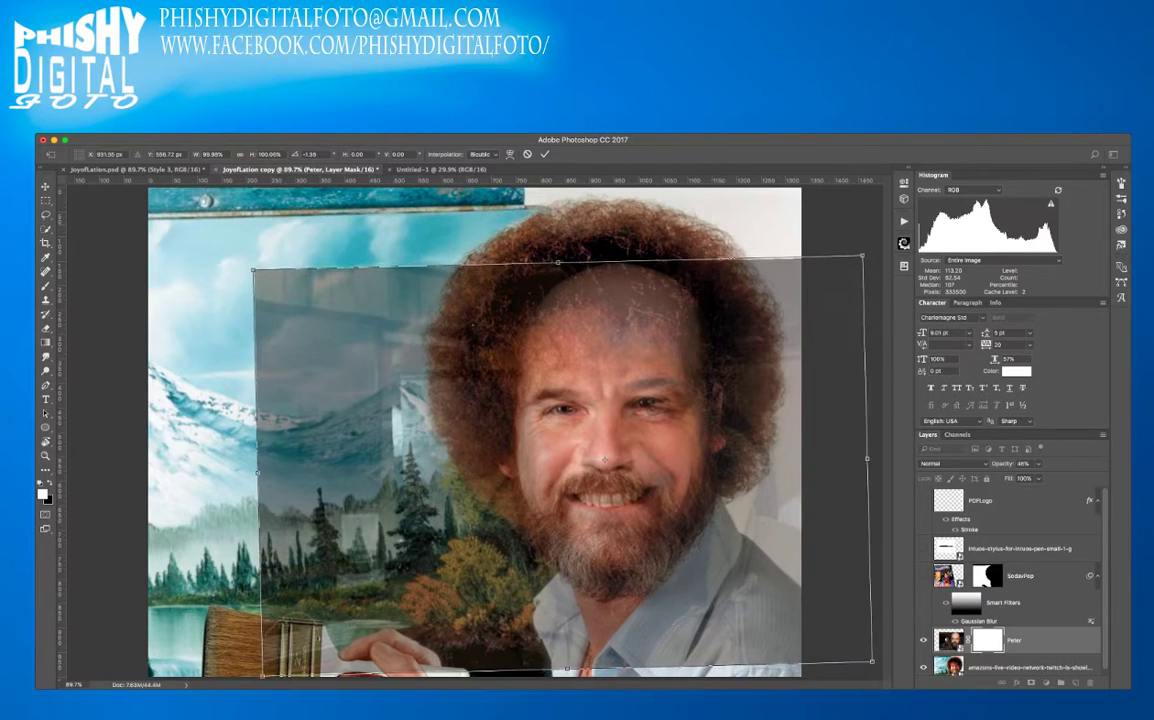
drag(885, 680, 882, 634)
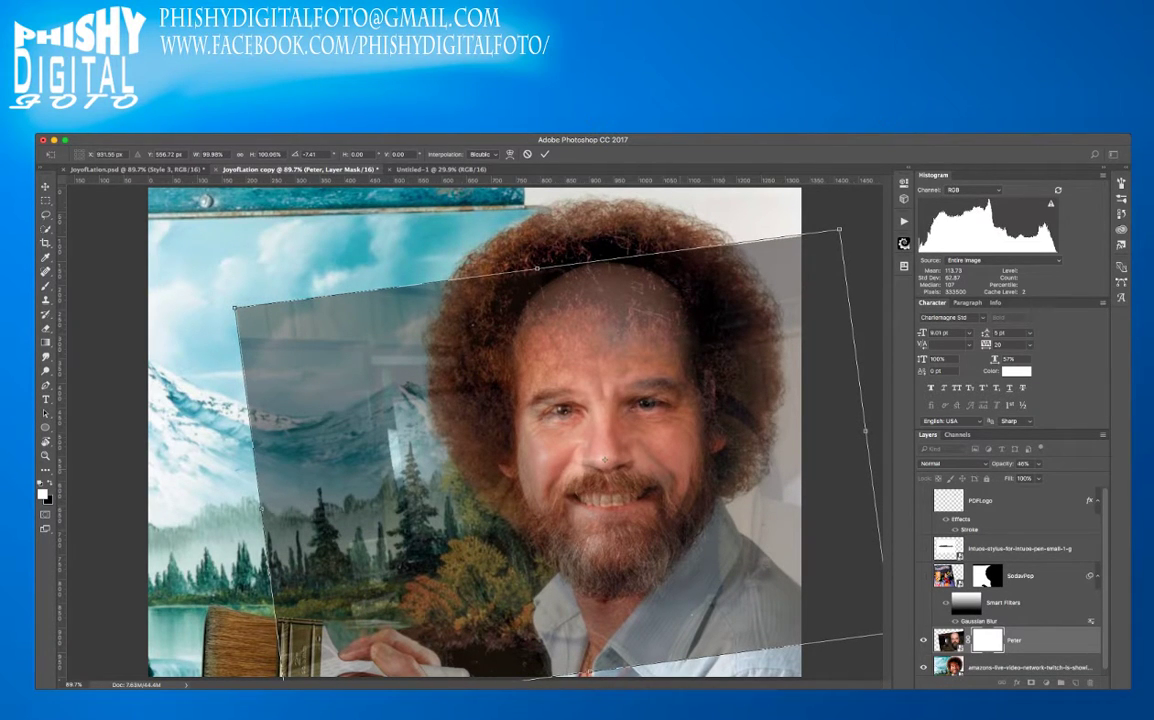
drag(605, 460, 603, 457)
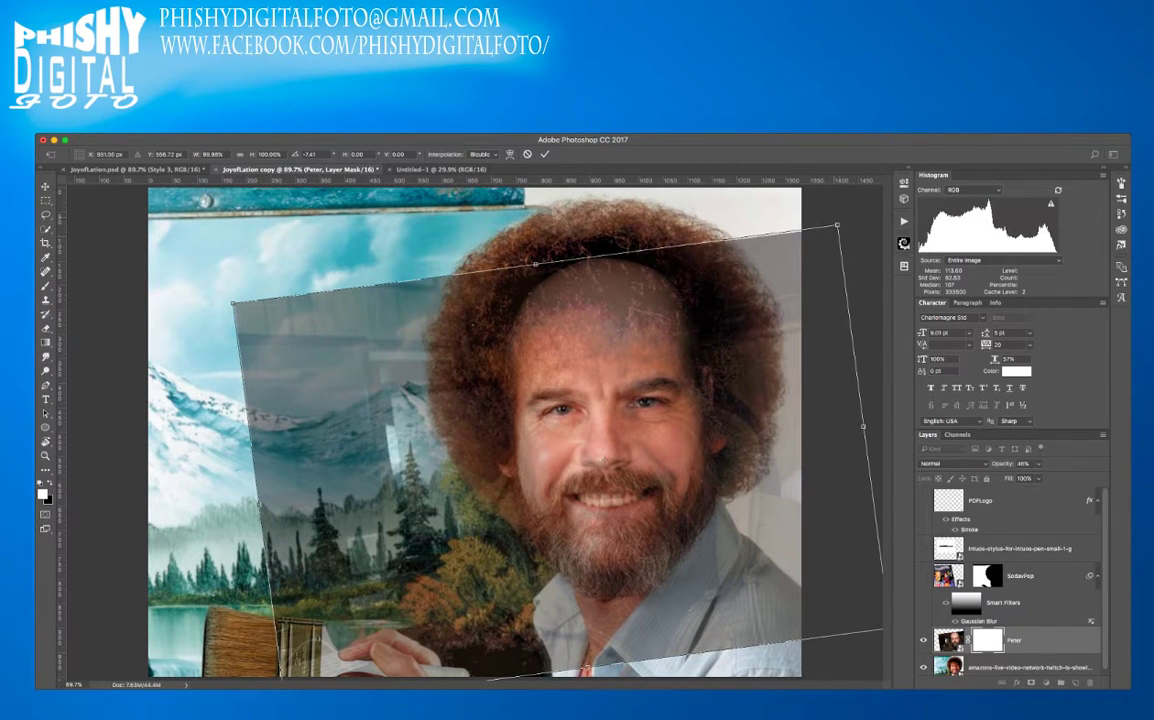
drag(837, 226, 840, 222)
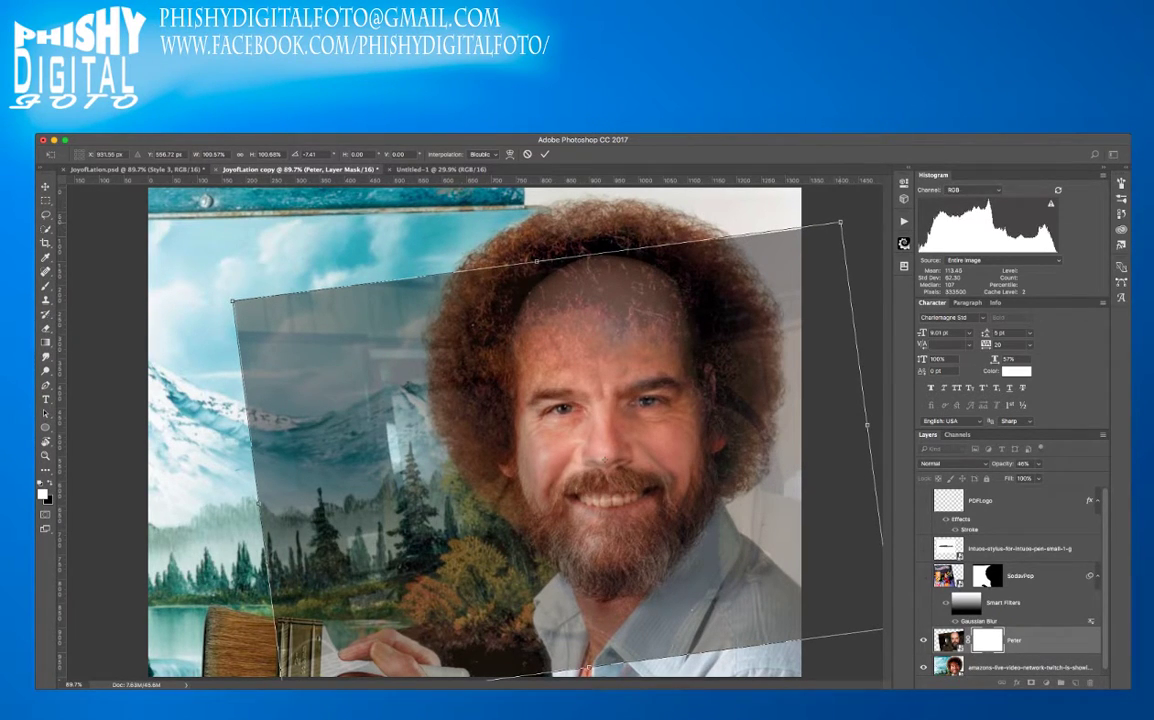
drag(605, 460, 603, 461)
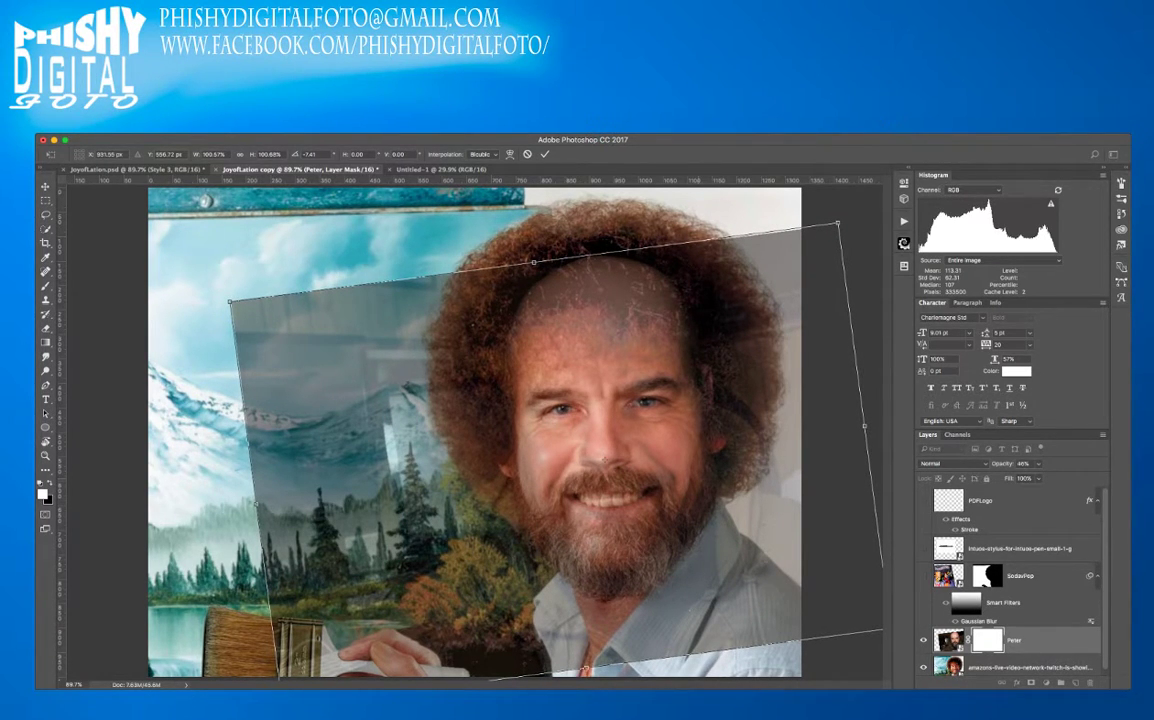
key(Return)
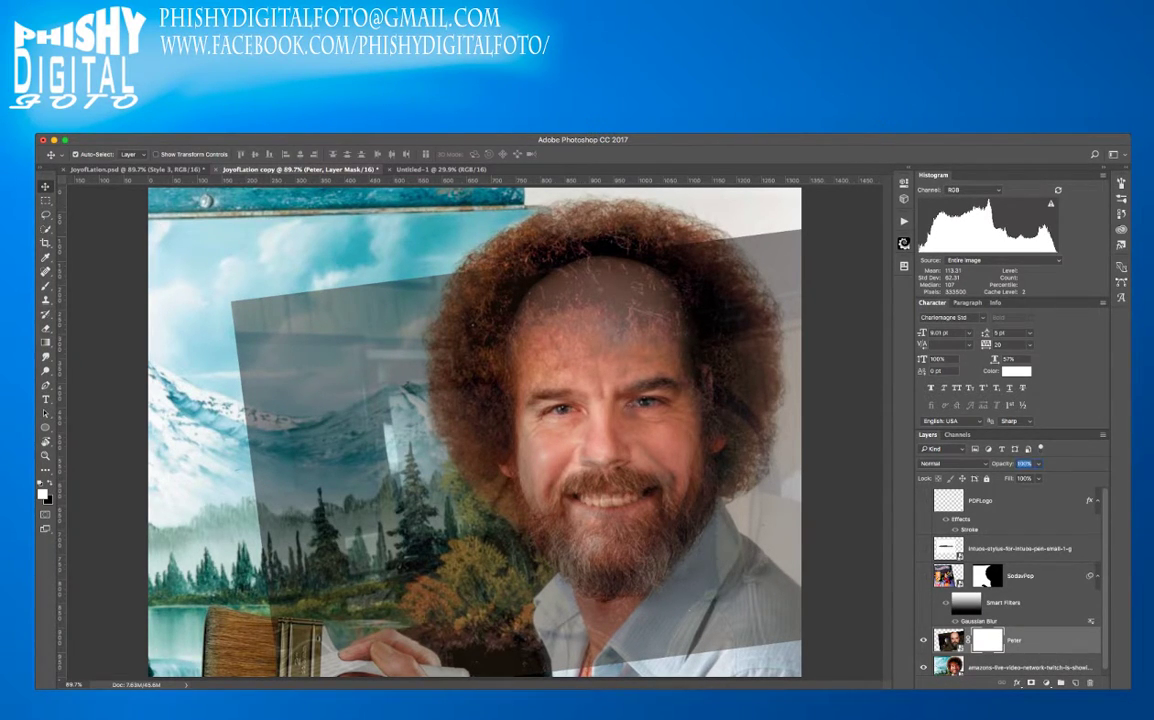
Set the portrait layer's opacity to 100% and invert its mask to black to hide the layer.
text(100)
key(Return)
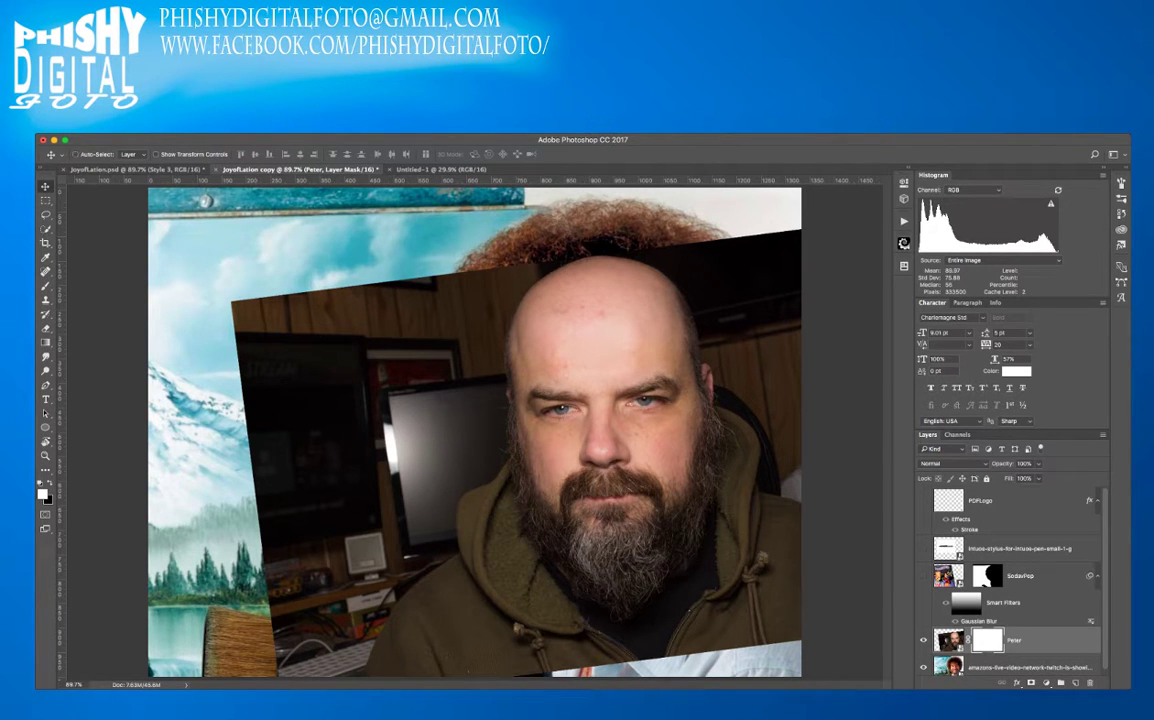
key(super+i)
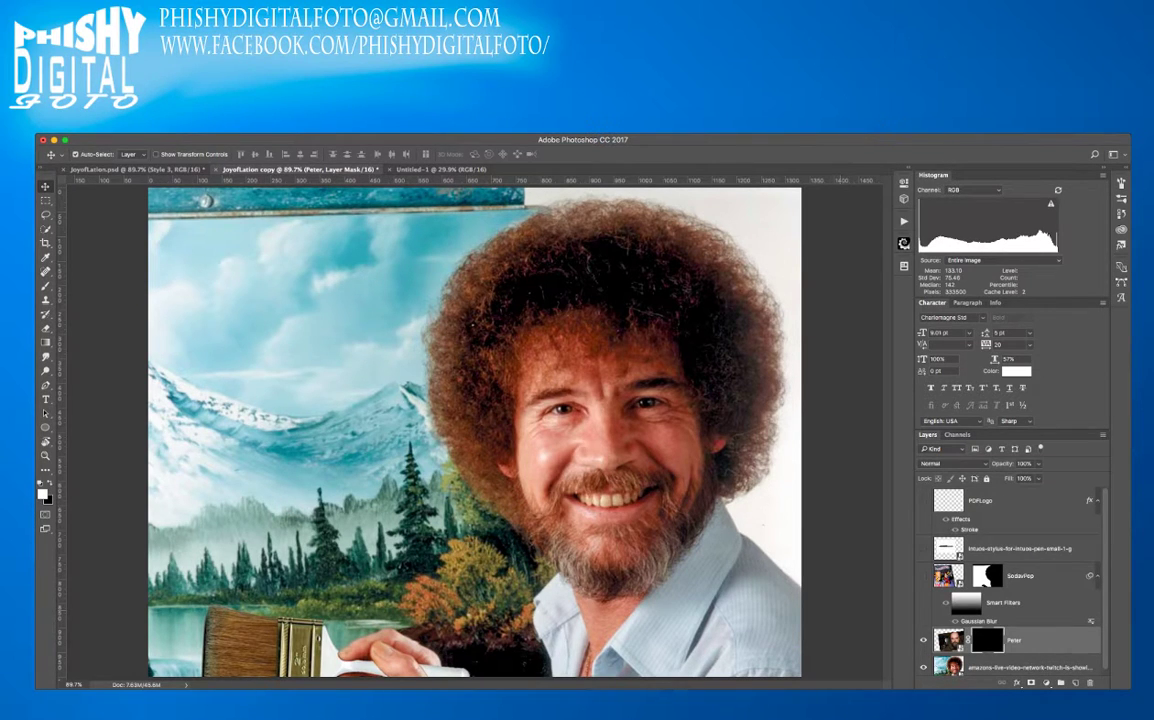
Brush white on the portrait layer's mask to reveal the eyes, brows and nose, and black to hide the excess on the cheek.
key(b)
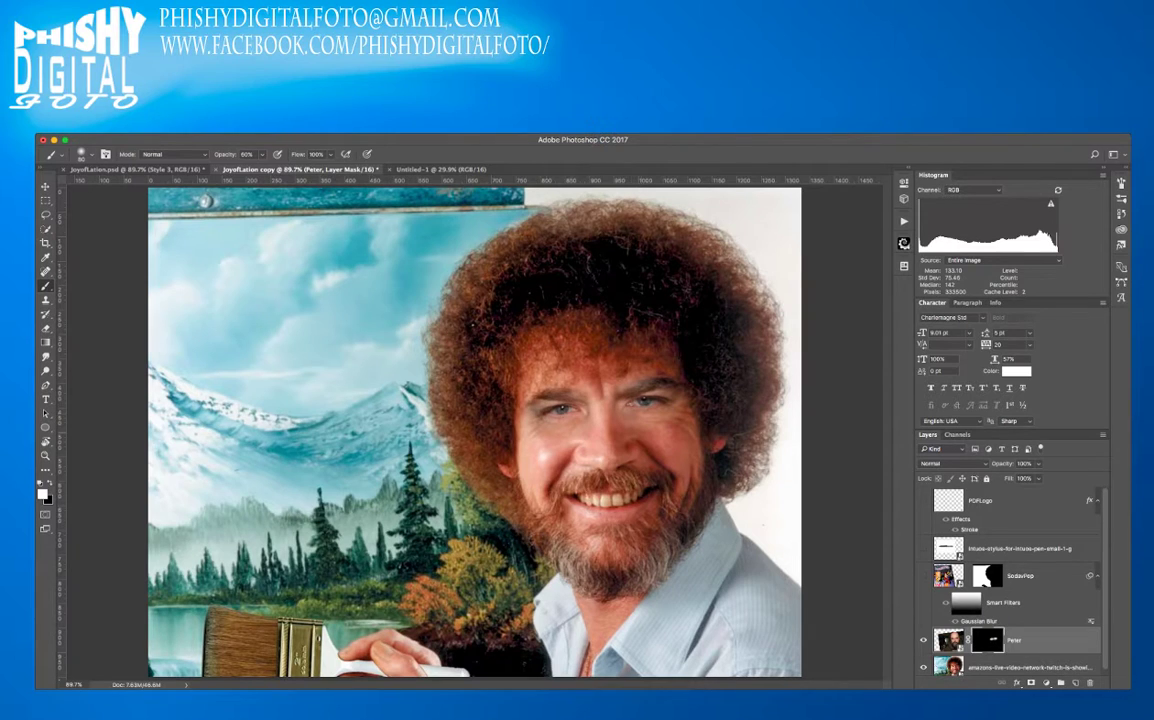
mouse_move(488, 397)
mouse_down()
mouse_move(478, 393)
mouse_move(480, 404)
mouse_up()
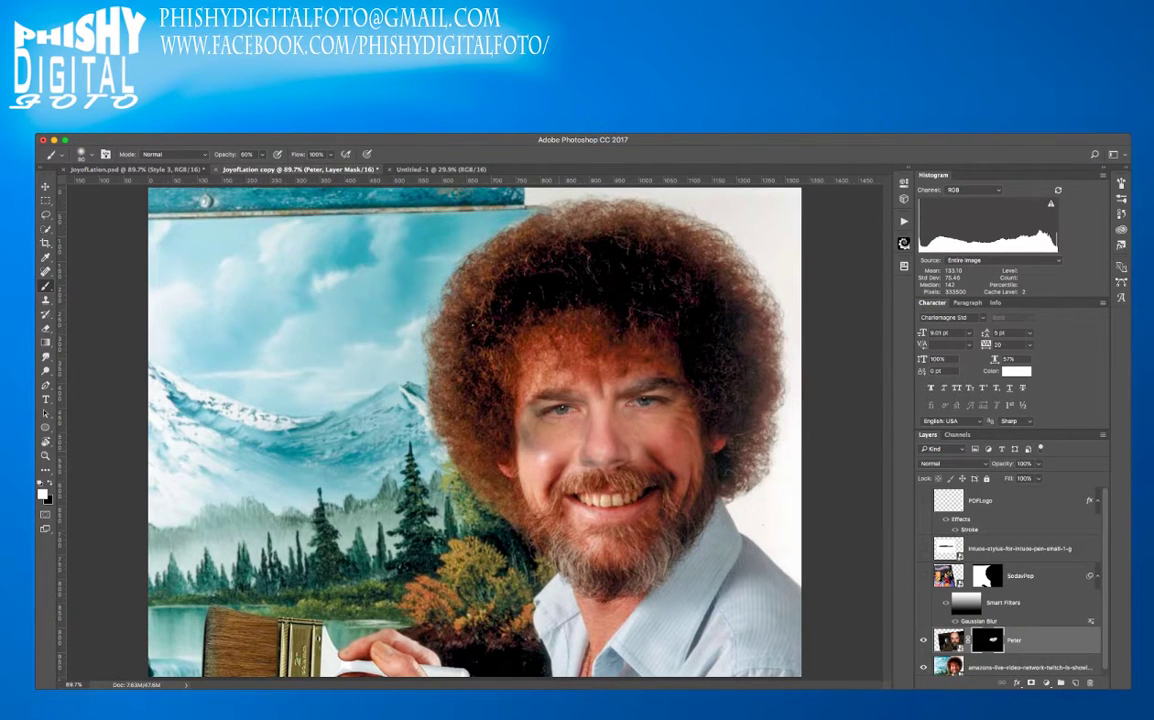
key(x)
drag(520, 432, 536, 450)
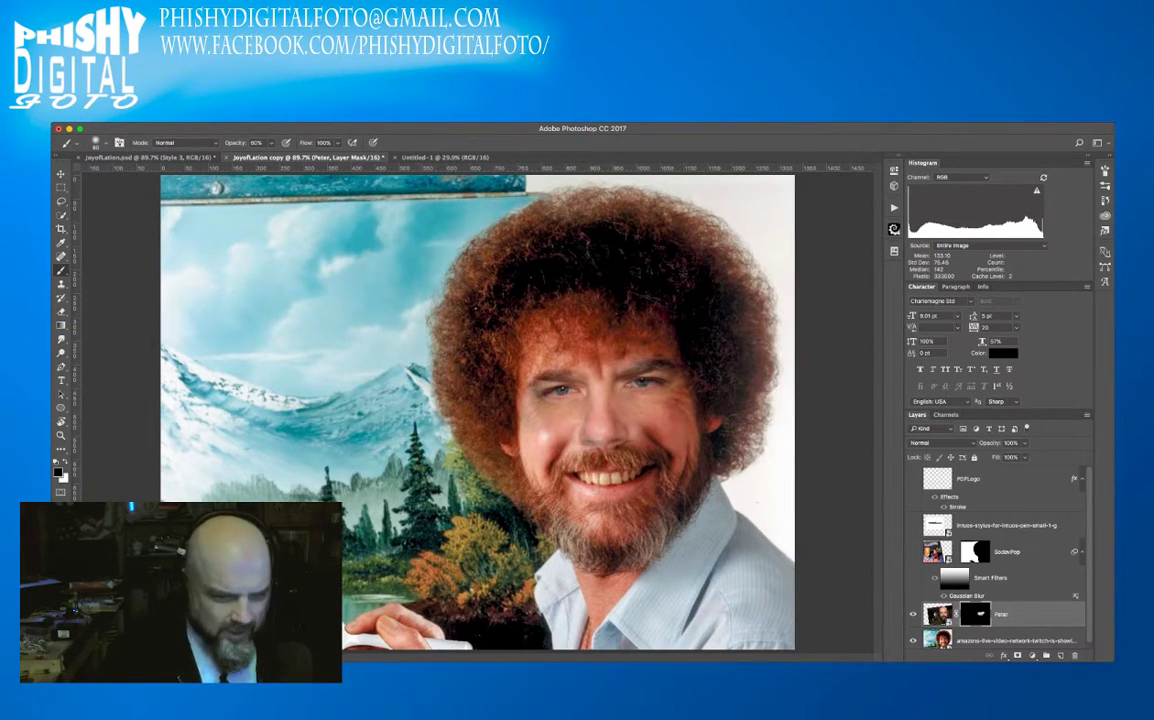
Sample a pinkish skin tone from the painter's face as the foreground colour with the painter photo layer active.
key(i)
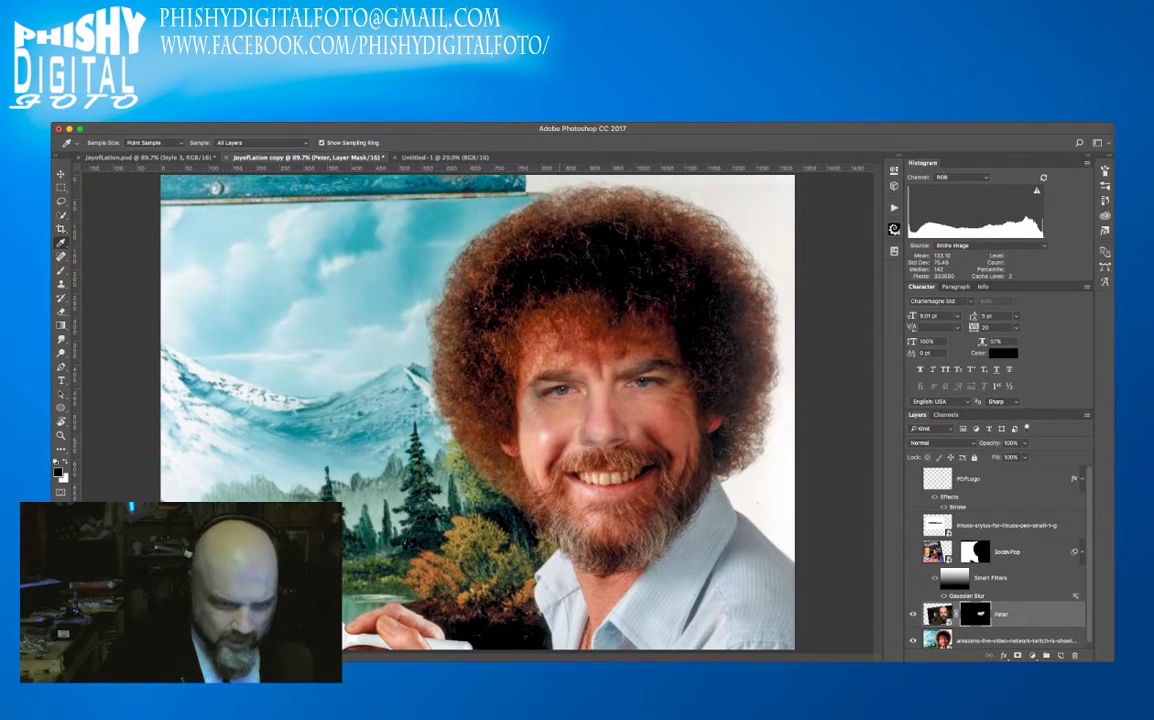
drag(549, 438, 558, 442)
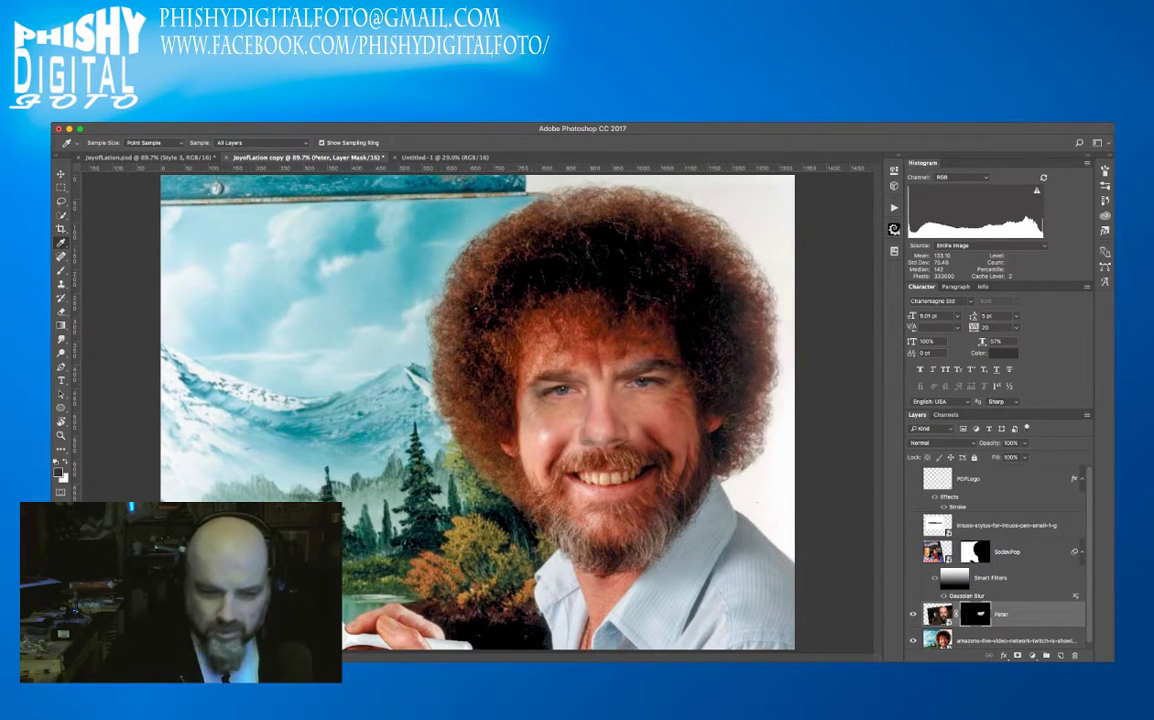
click(1010, 640)
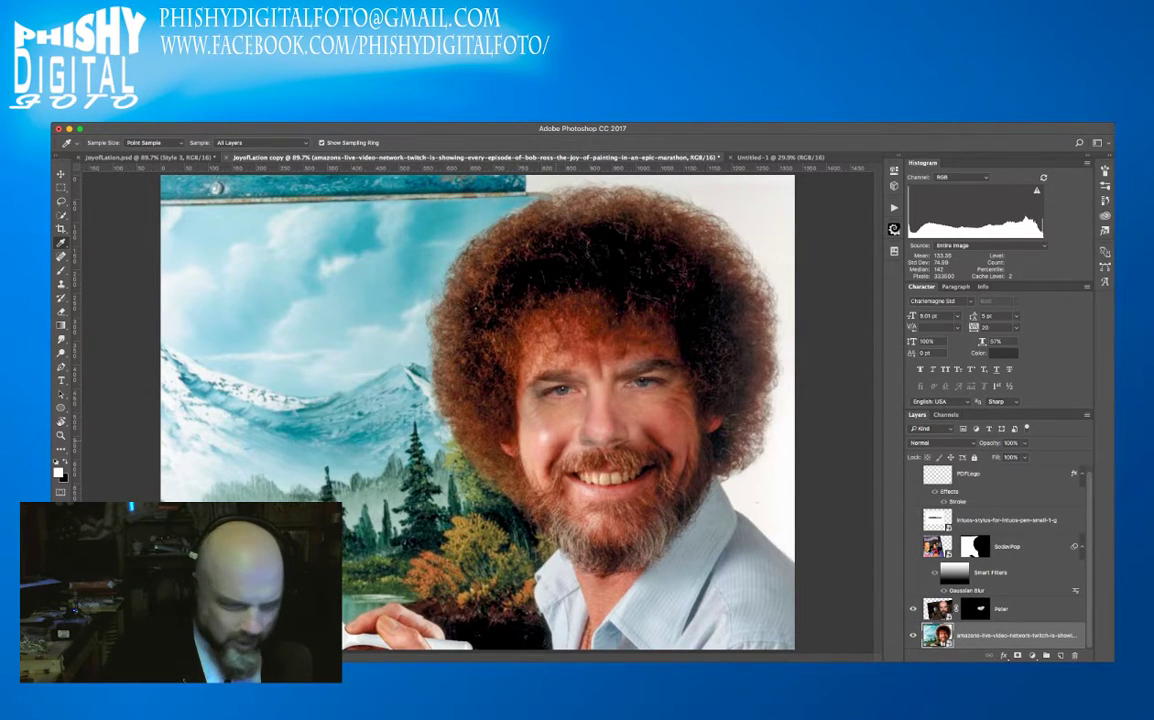
drag(554, 425, 554, 425)
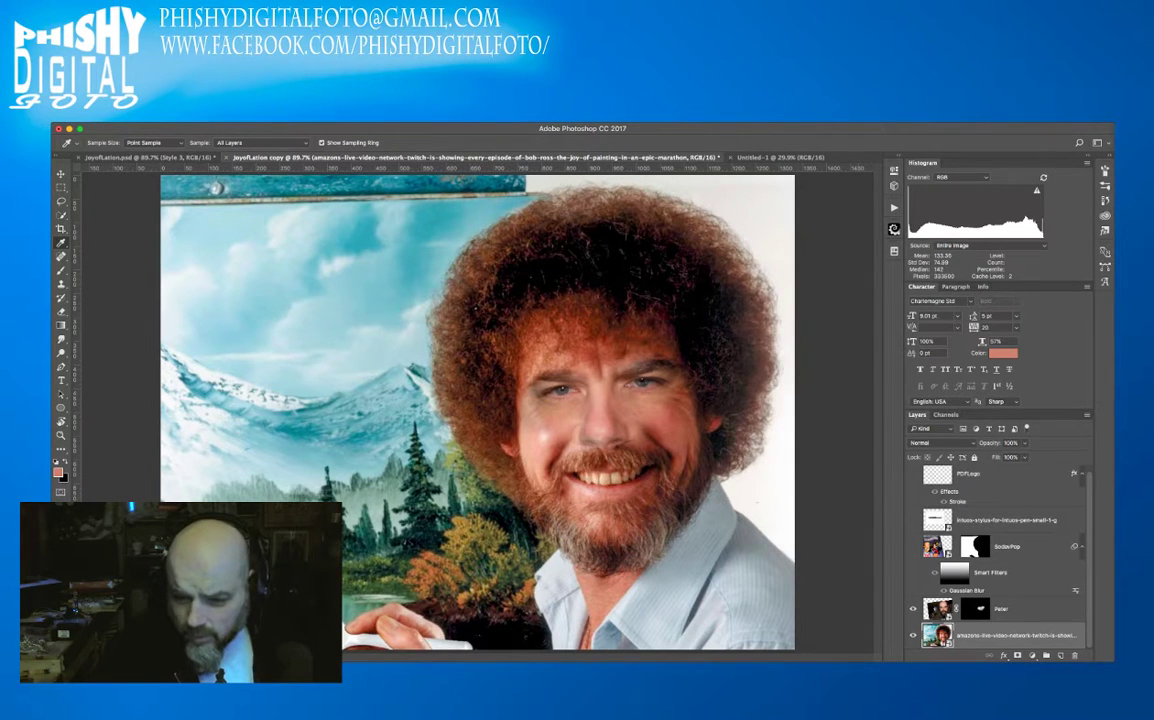
Clip a solid colour fill layer in the sampled skin tone to the portrait layer and set its blend mode to Color.
click(1040, 608)
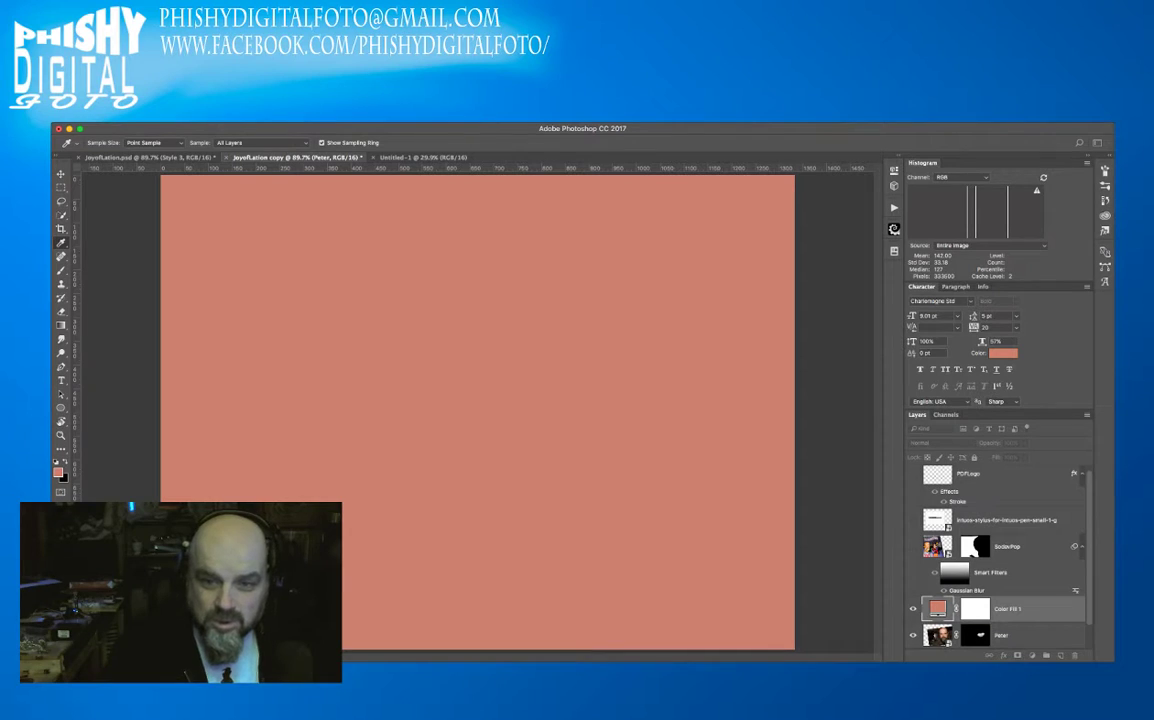
key(Return)
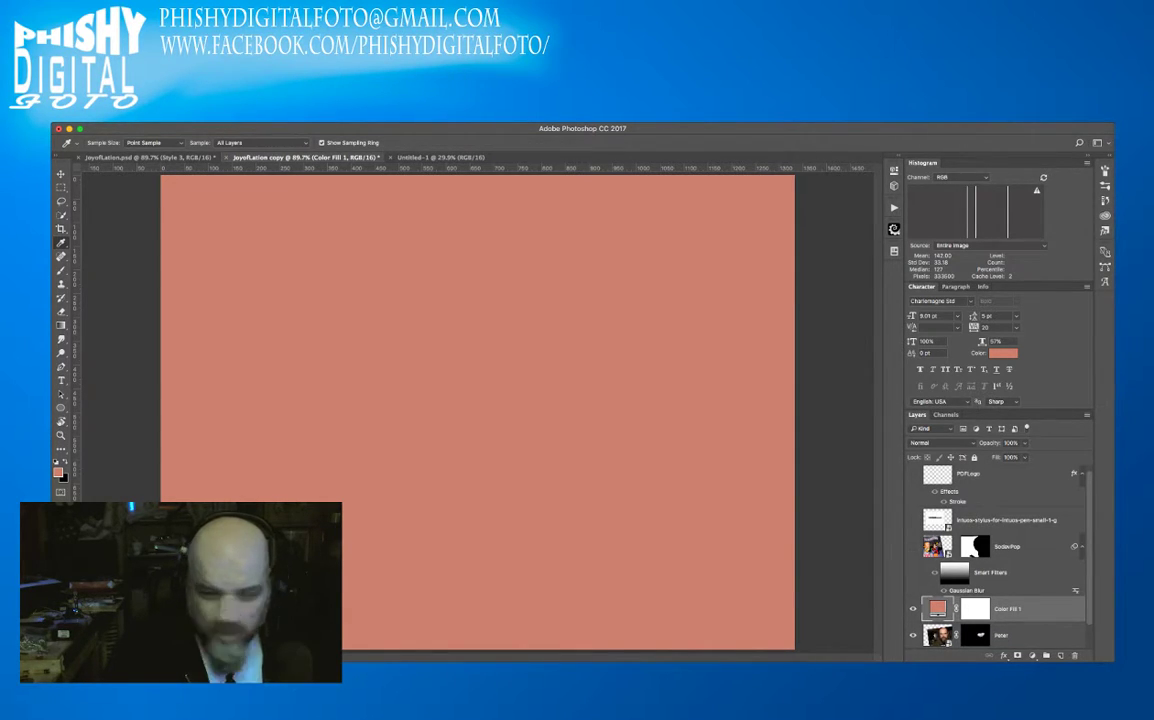
key(super+alt+g)
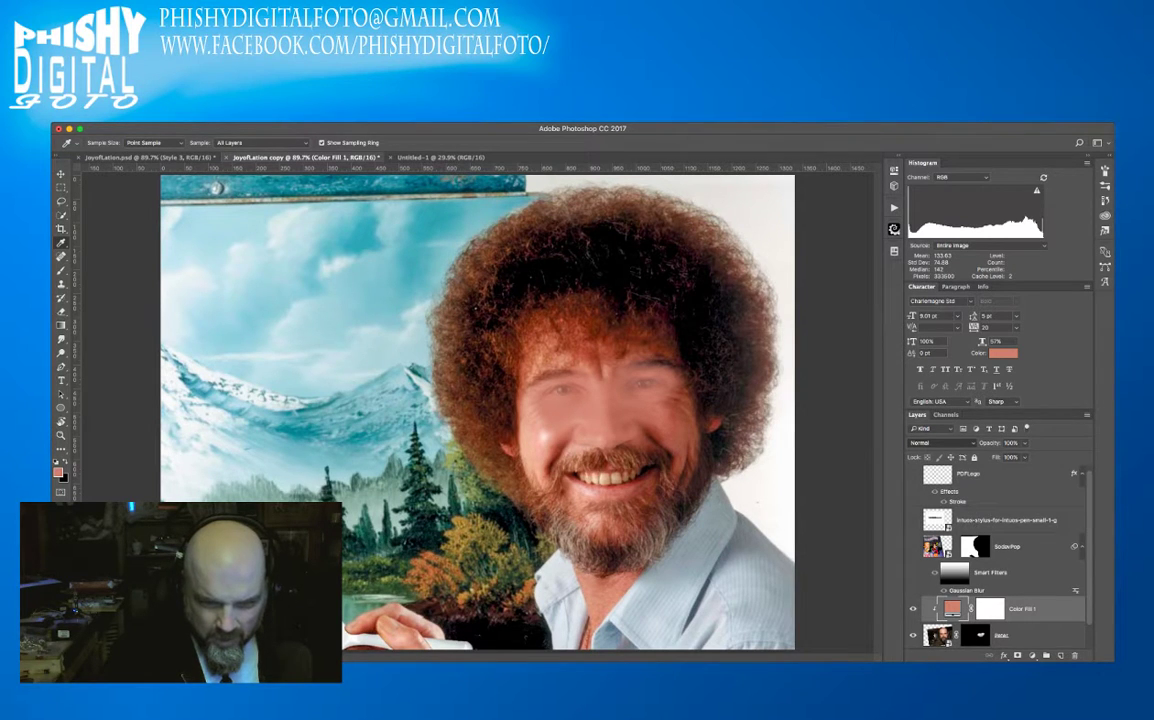
key(ctrl+z)
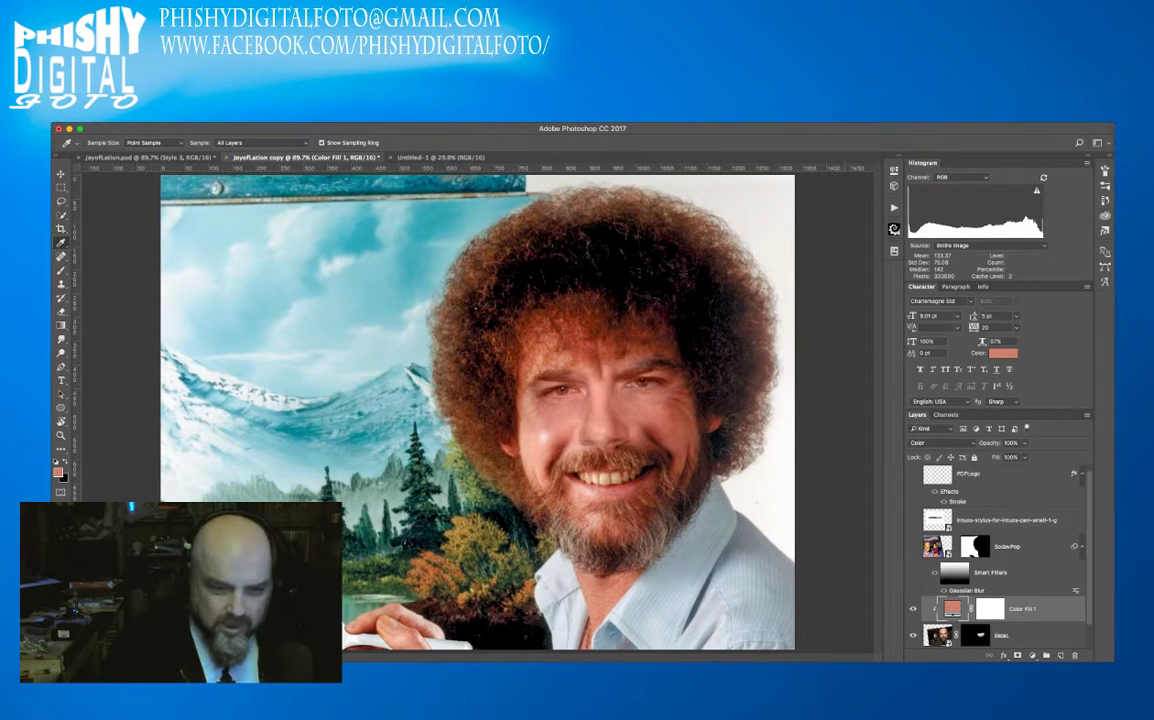
Activate the colour fill layer's mask and ready the Brush with black as the painting colour for the eyes.
key(super+equal)
key(super+equal)
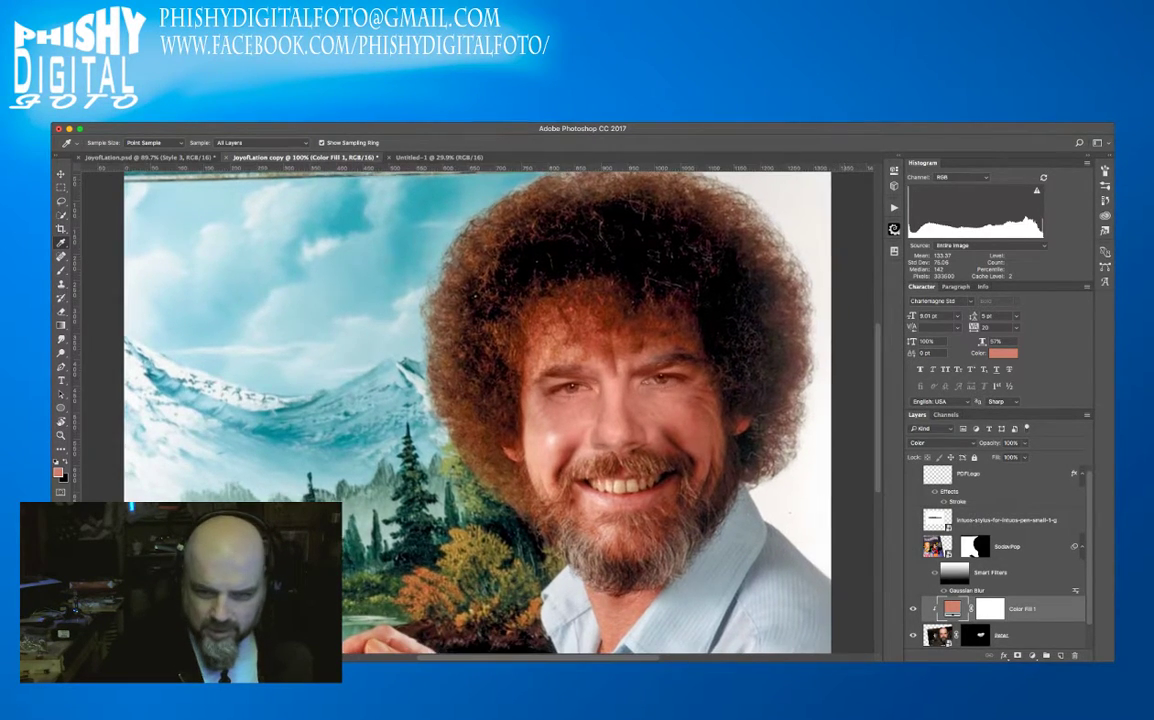
key(super+equal)
key(super+equal)
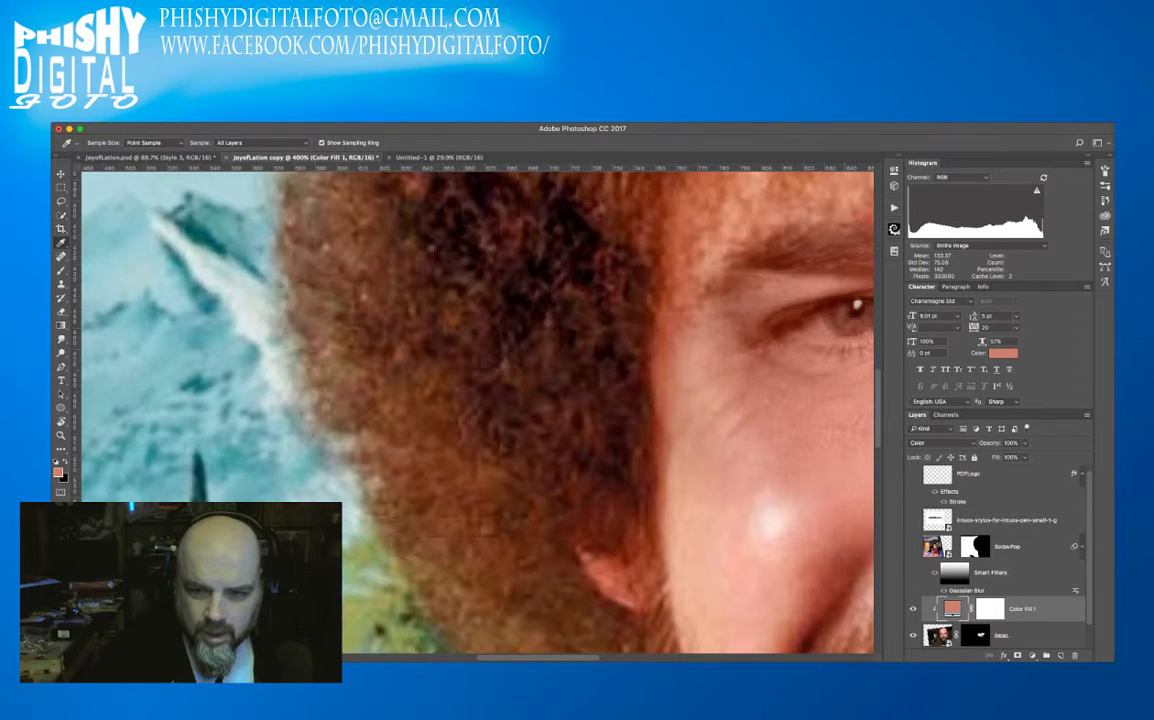
scroll(477, 410, right, 10)
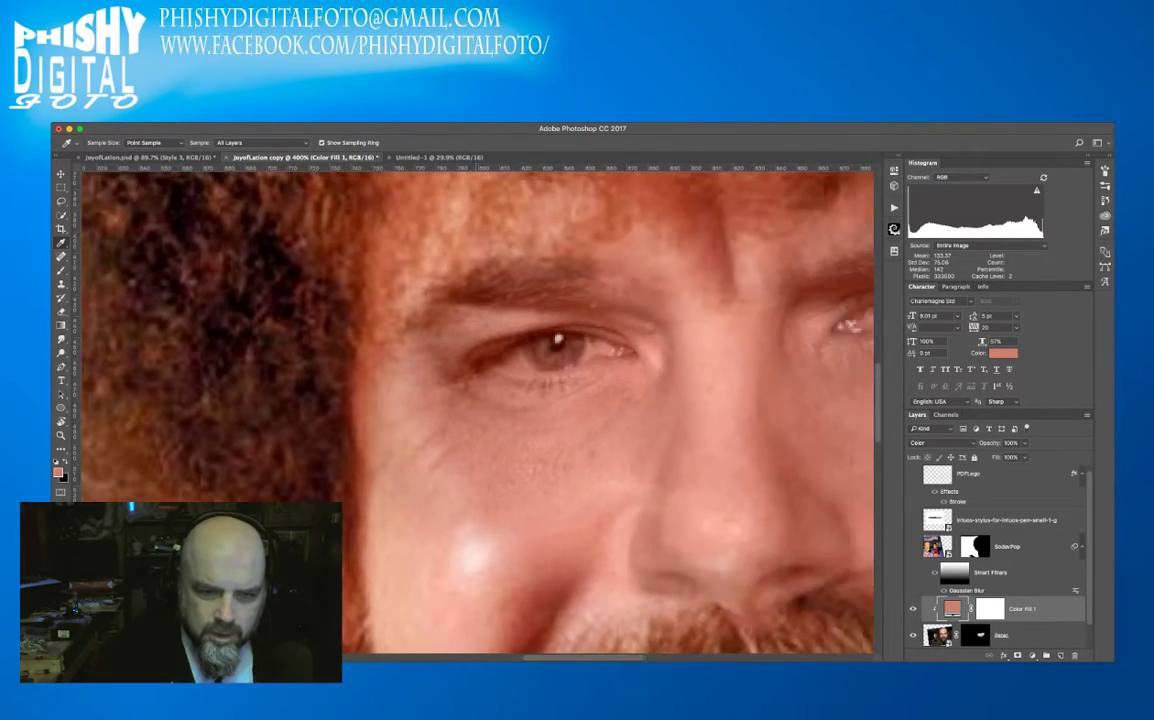
scroll(477, 410, right, 6)
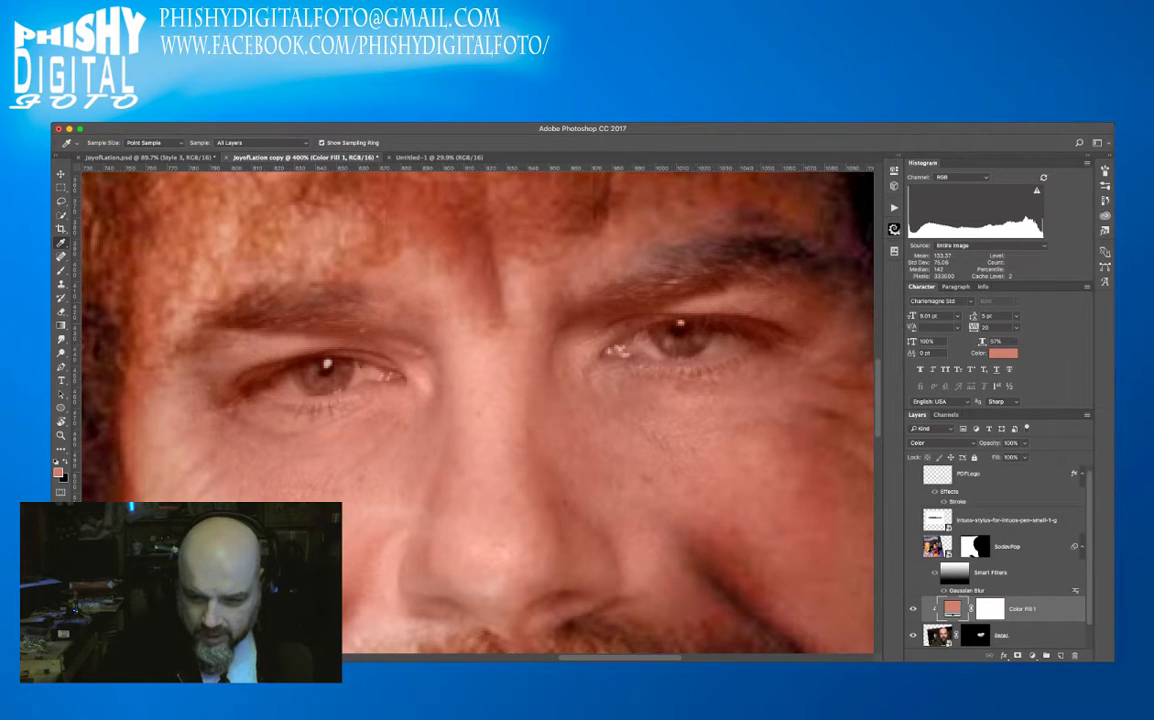
key(super+backslash)
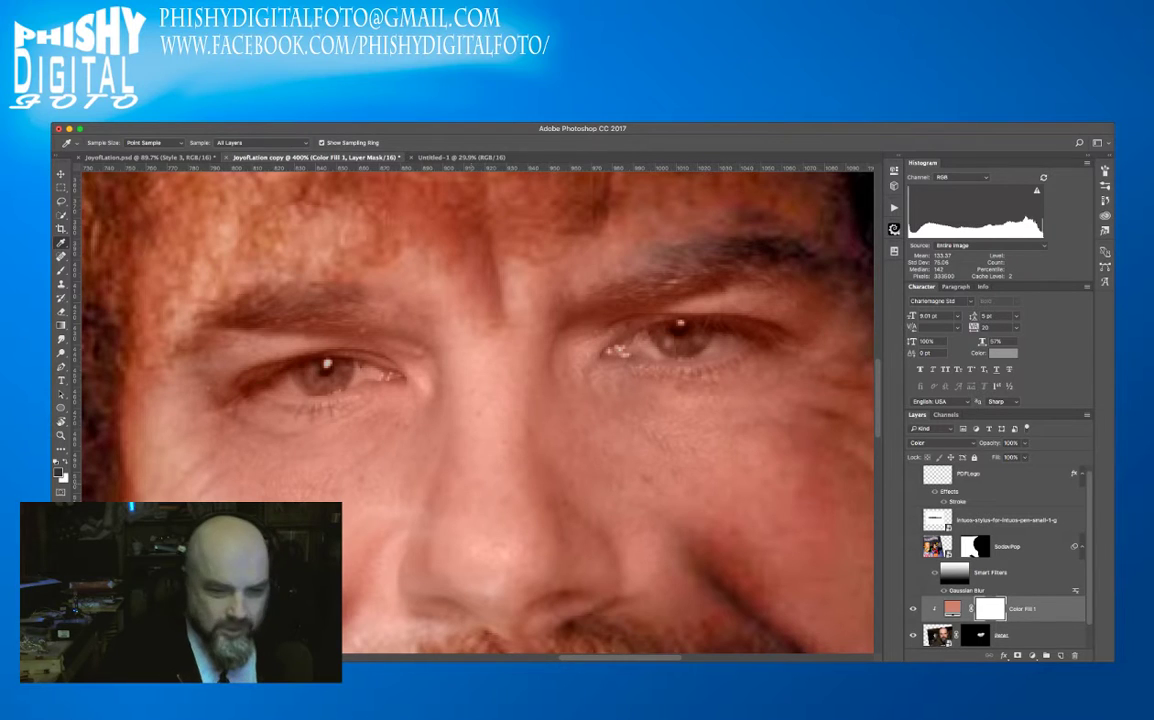
key(b)
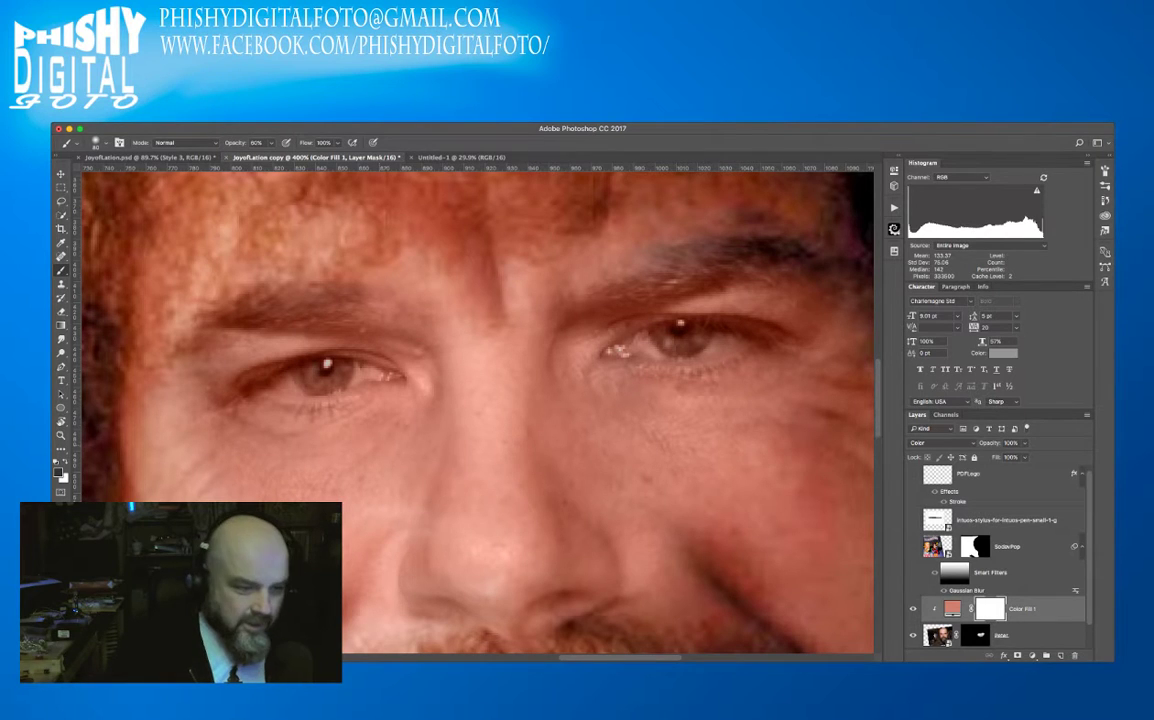
key(x)
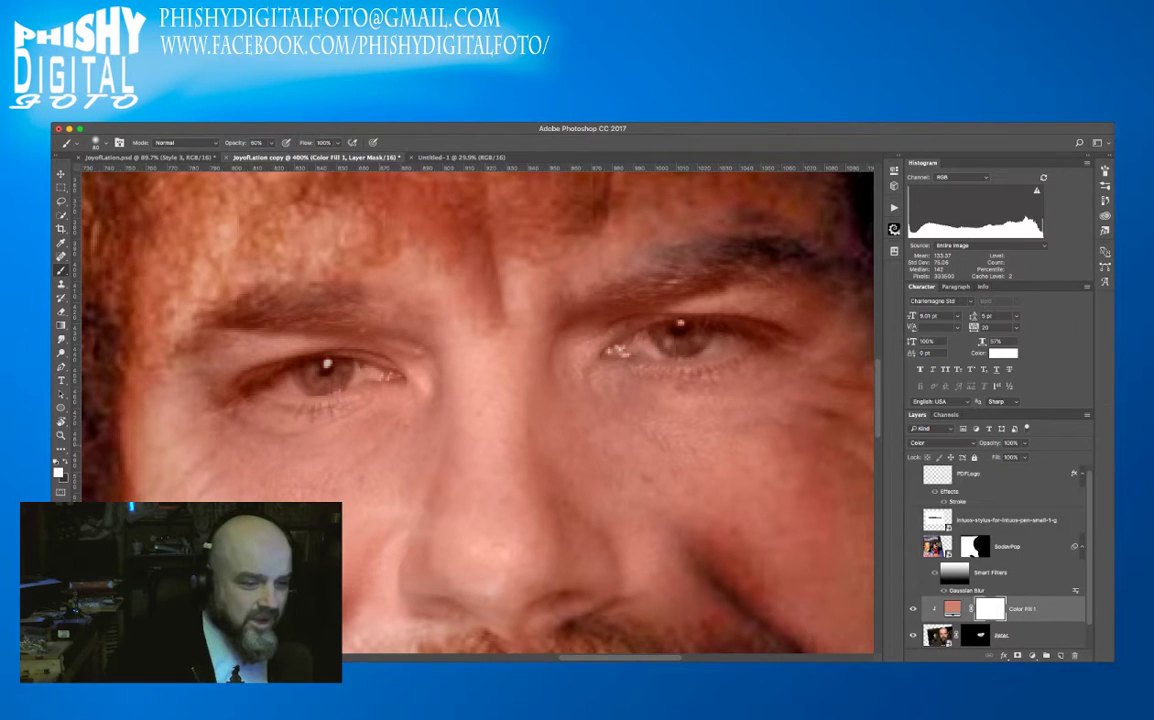
key(x)
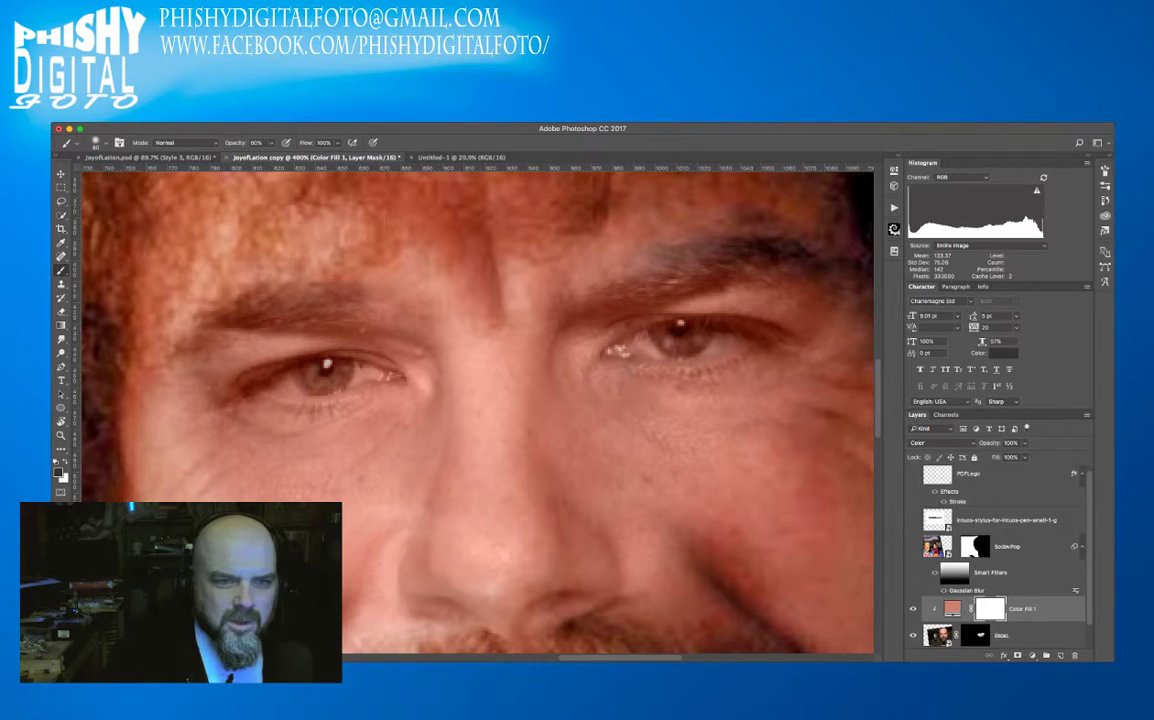
Paint a dot, a soft-edged stroke and a hard-edged stroke on the blank Untitled-1 canvas to compare brush hardness.
key(ctrl+Tab)
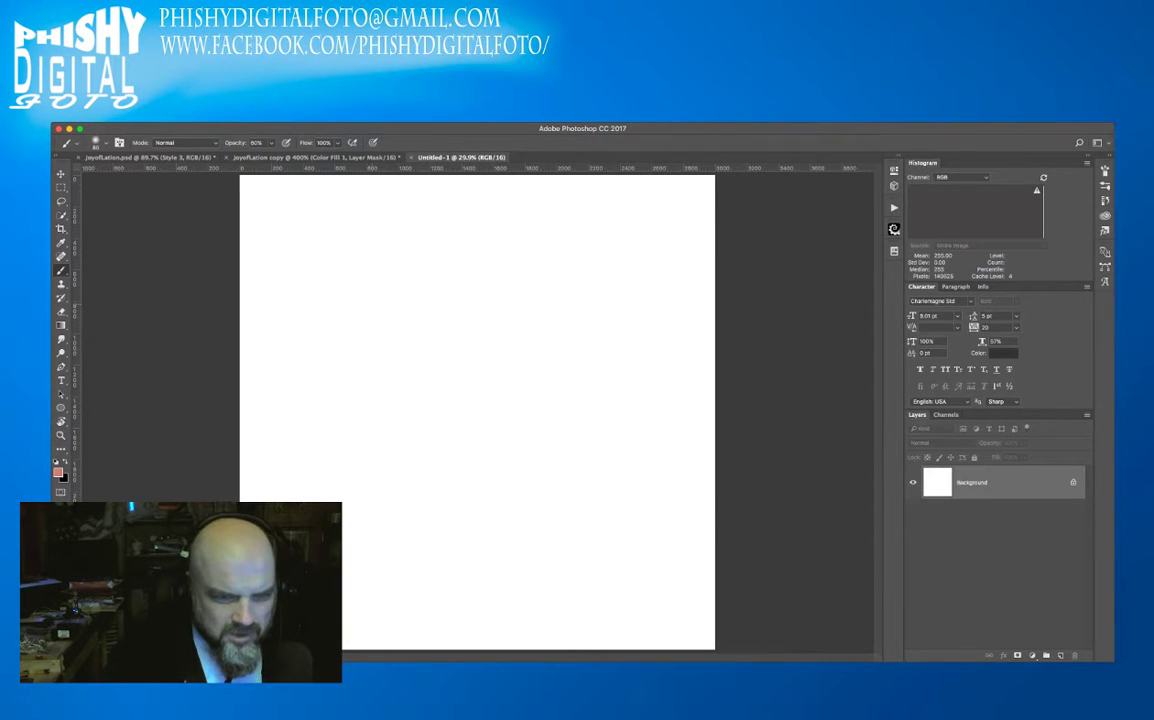
click(331, 353)
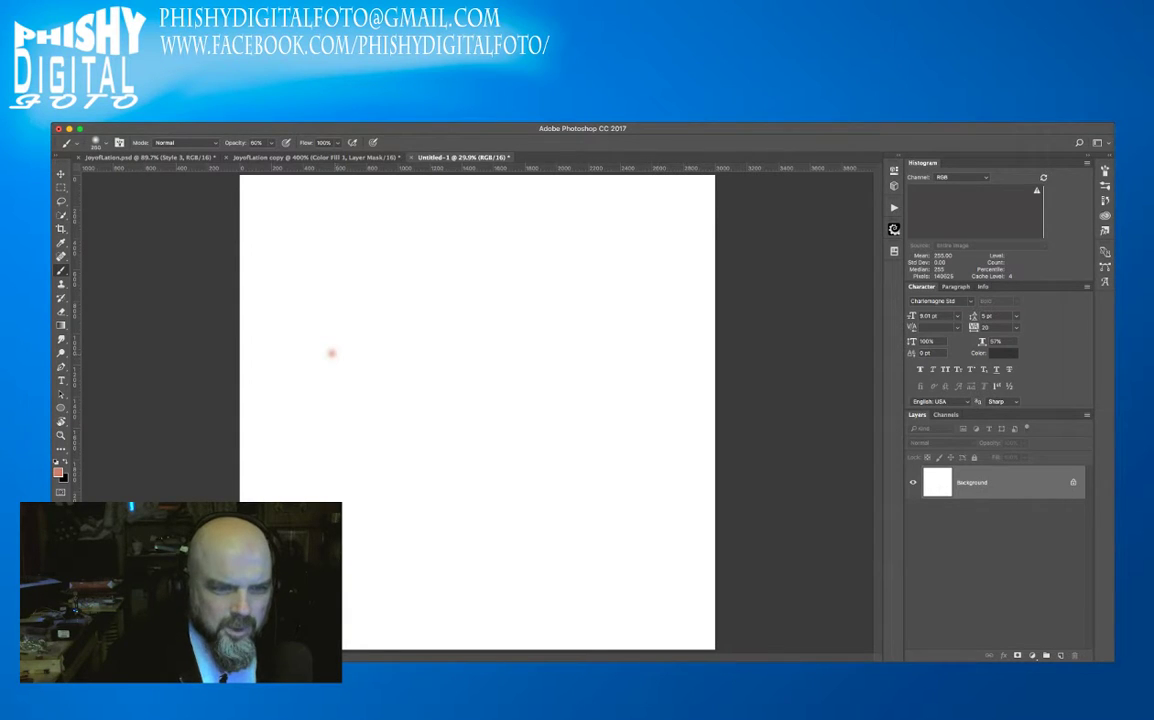
drag(298, 285, 605, 288)
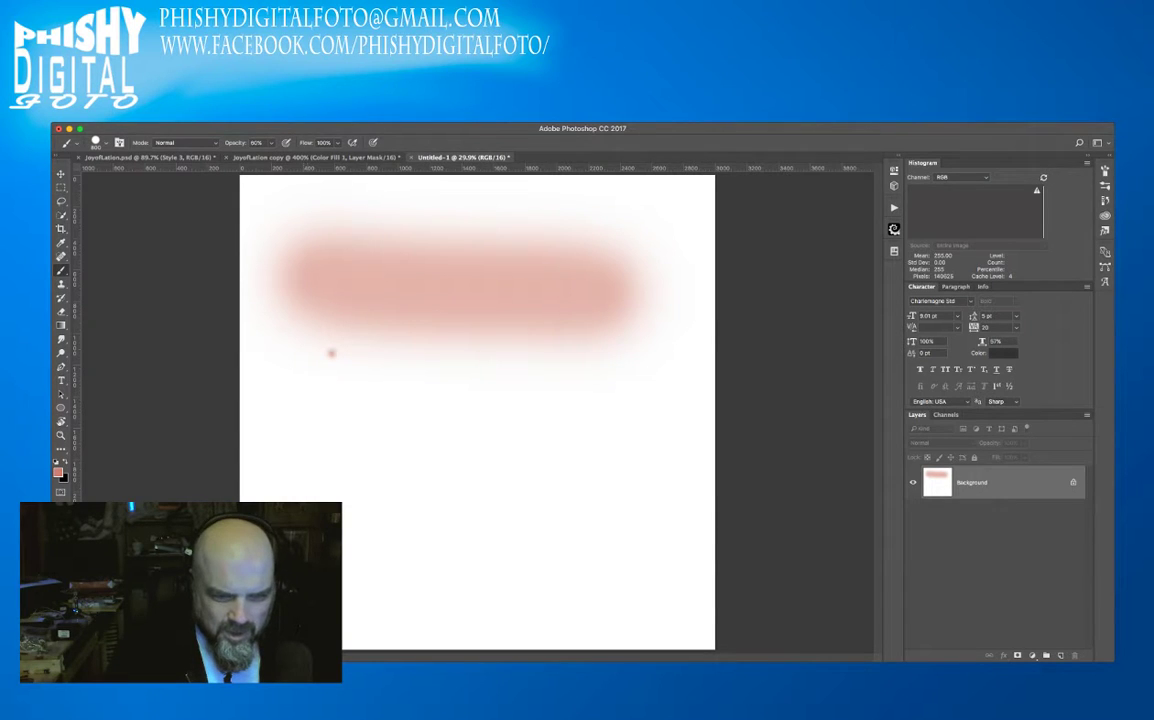
drag(323, 504, 513, 504)
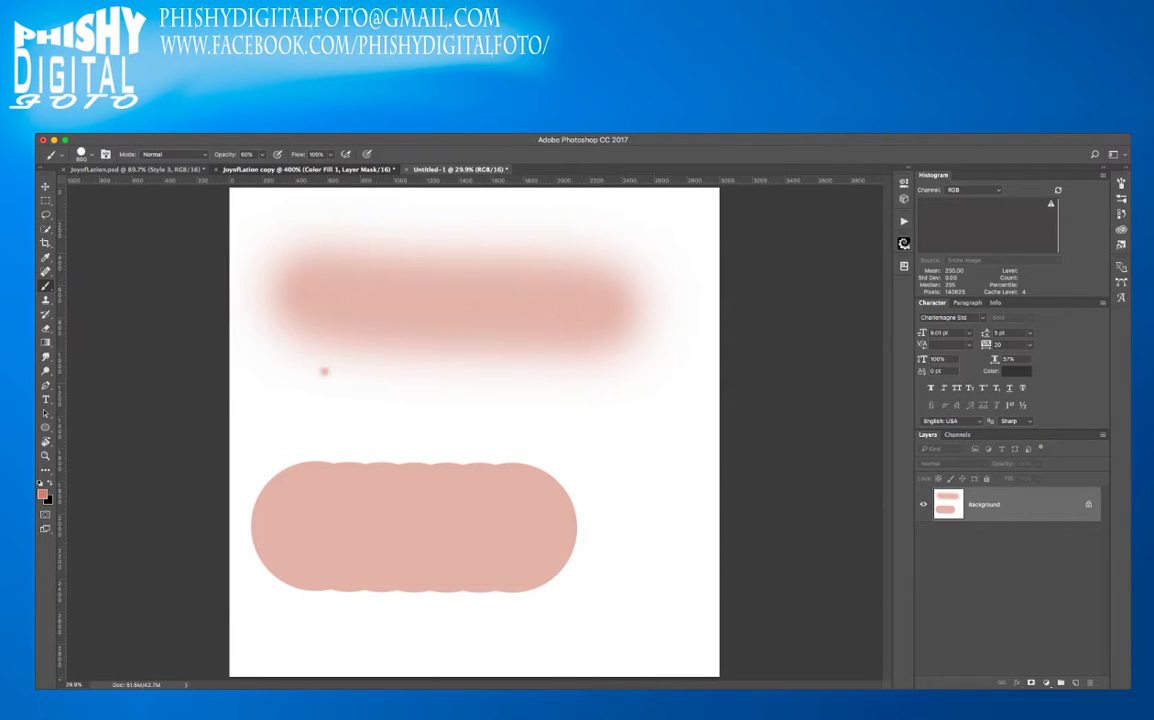
In the JoyofLation copy document, paint black over both irises on the colour fill's mask with a much smaller brush to restore the eye colour.
click(308, 169)
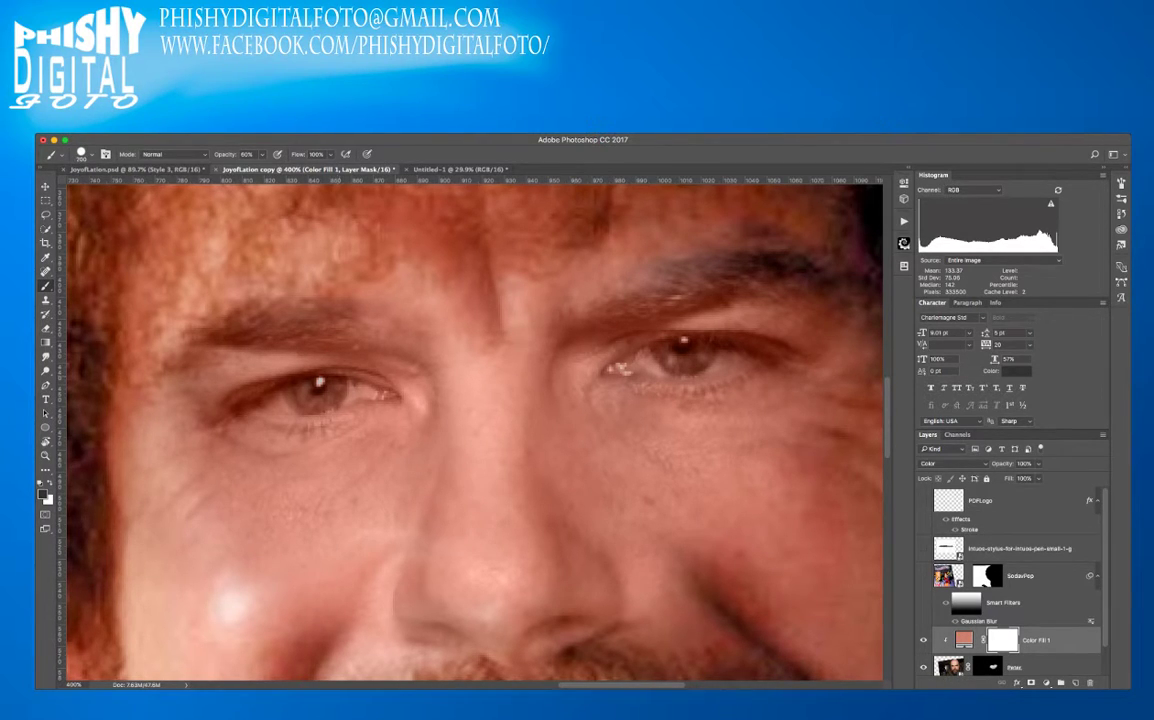
key(bracketleft)
key(bracketleft)
key(bracketleft)
key(bracketleft)
key(bracketleft)
key(bracketleft)
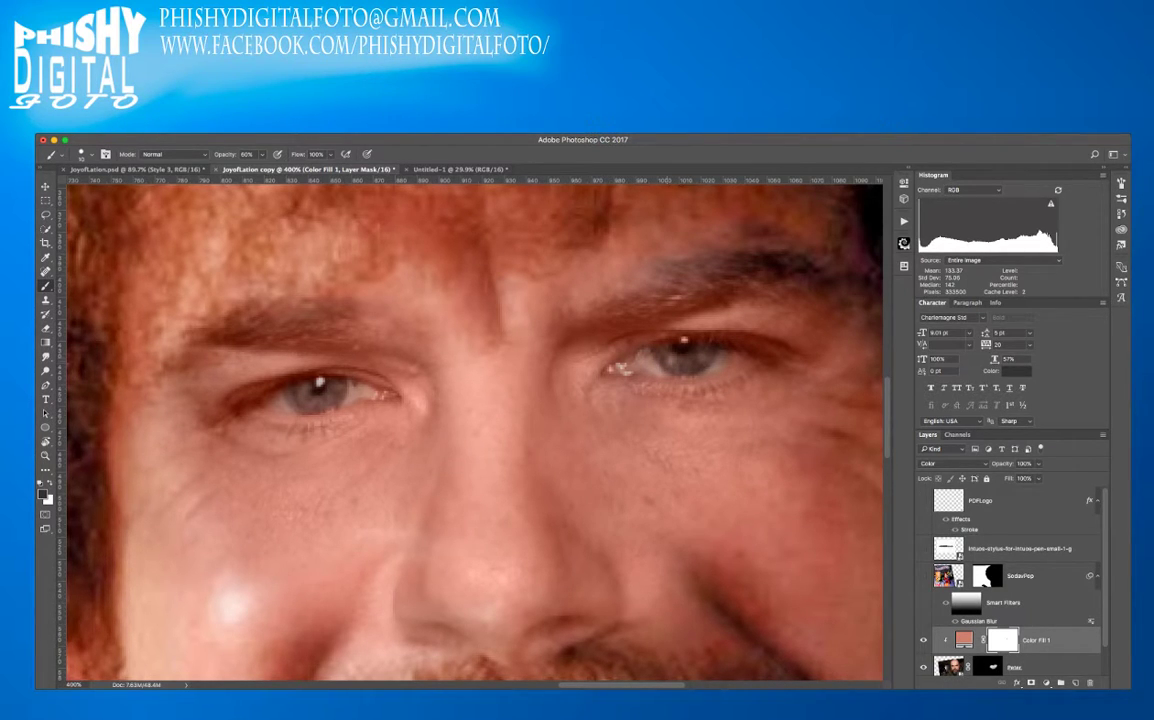
key(super+0)
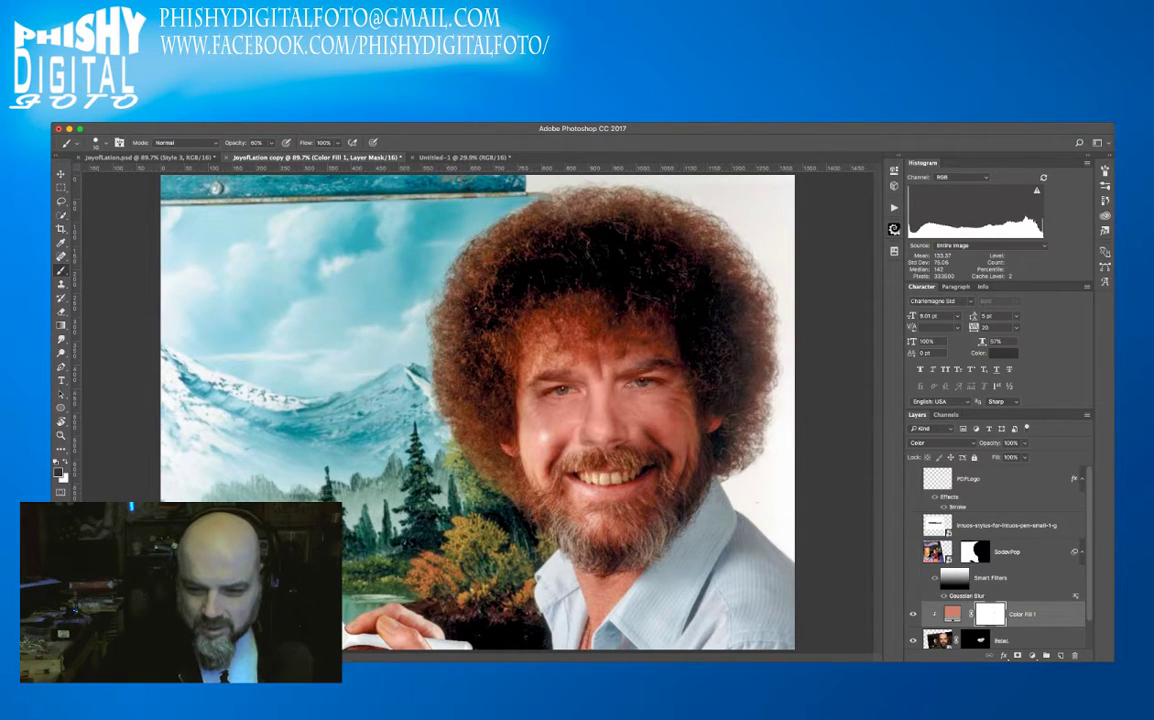
Show the SodavPop layer to examine how it replaces the canvas painting, select it and hide it again.
click(912, 551)
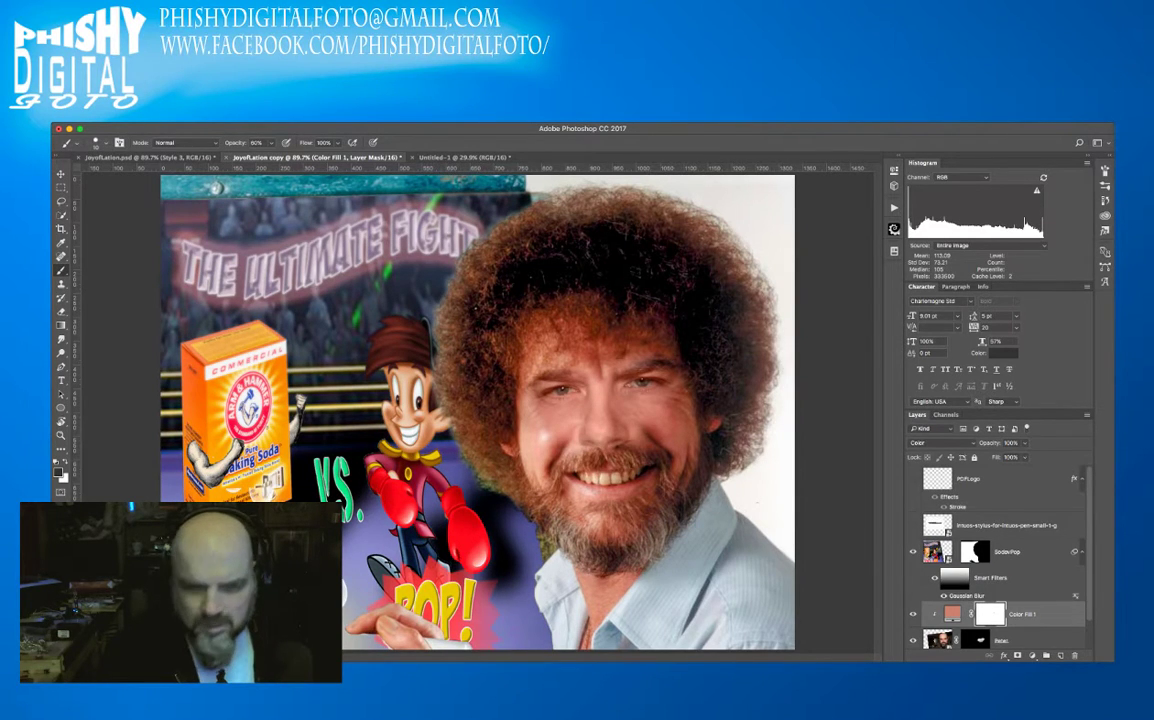
click(1030, 551)
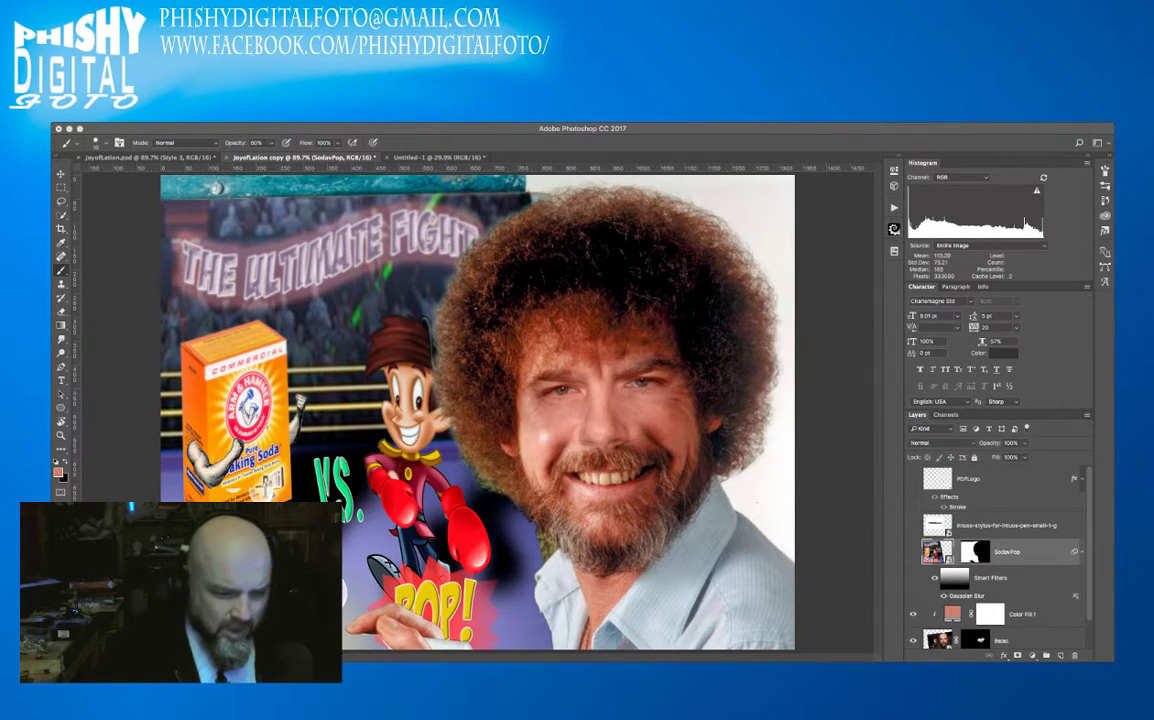
key(ctrl+comma)
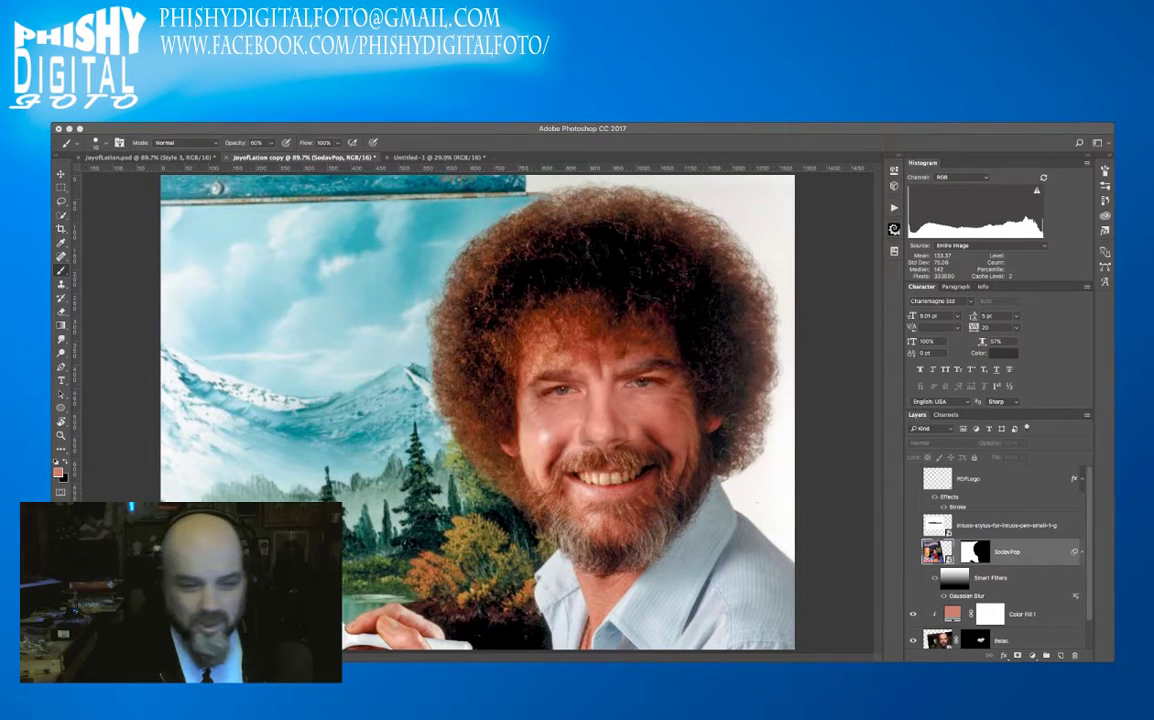
Display only the Intuos stylus layer by hiding all others, and reset the colours with white as the foreground.
click(912, 524)
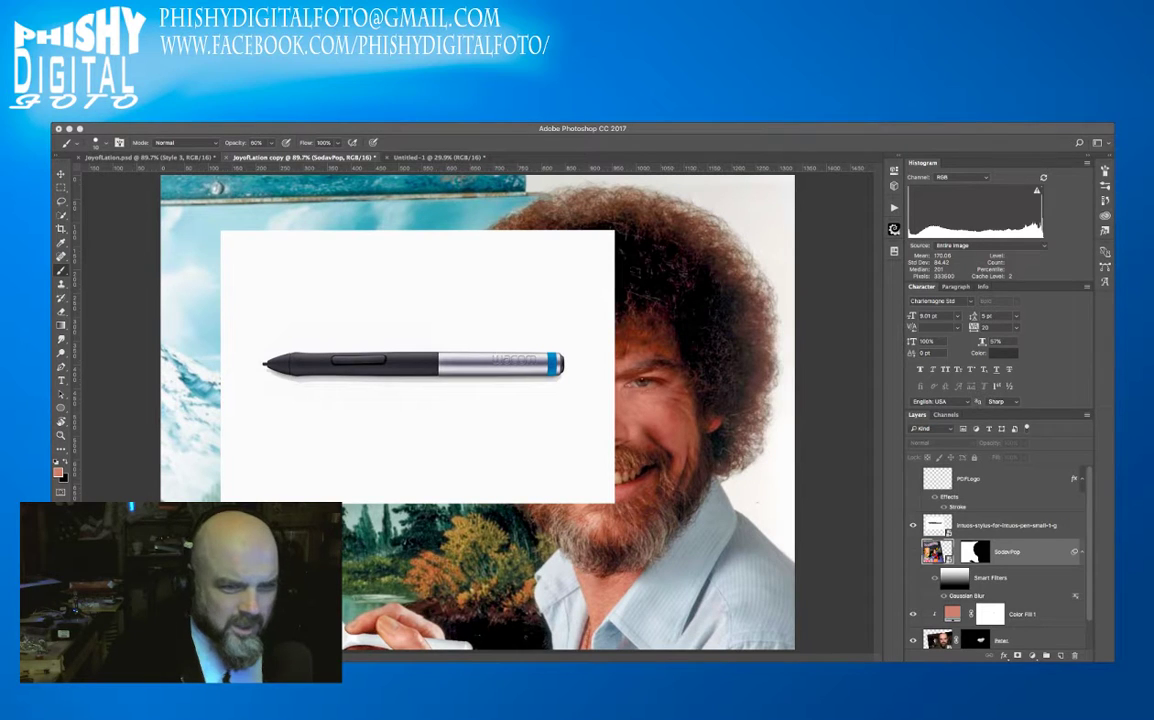
key(i)
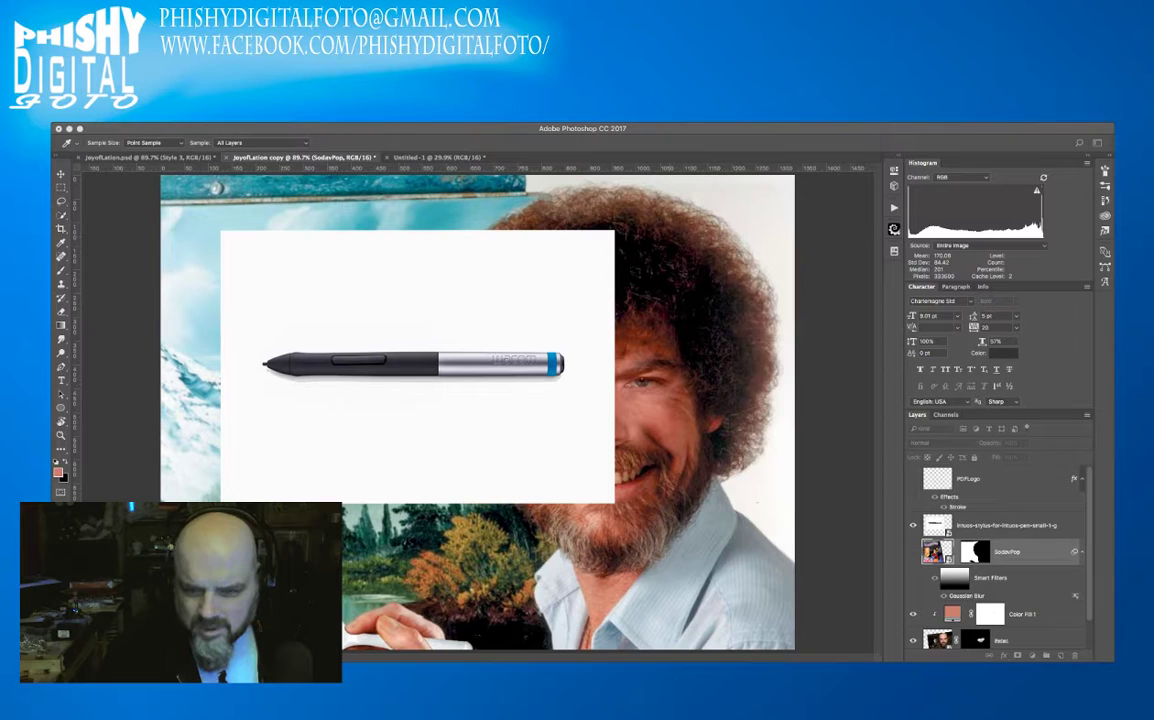
key(b)
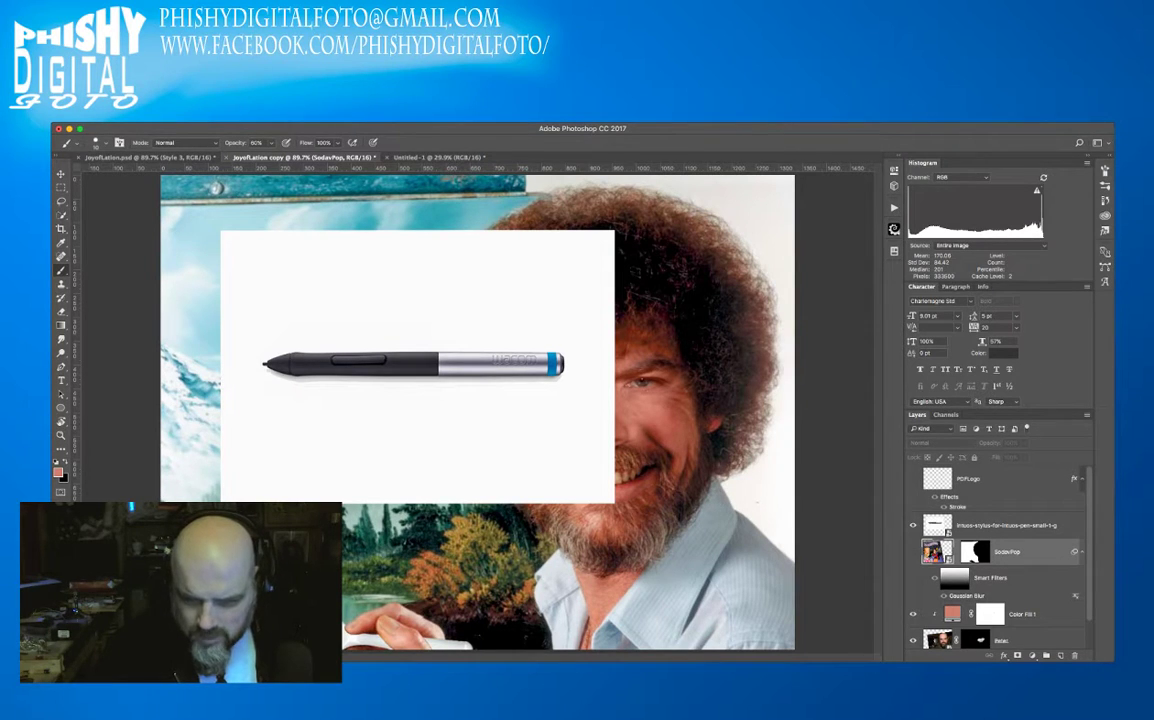
alt+click(912, 525)
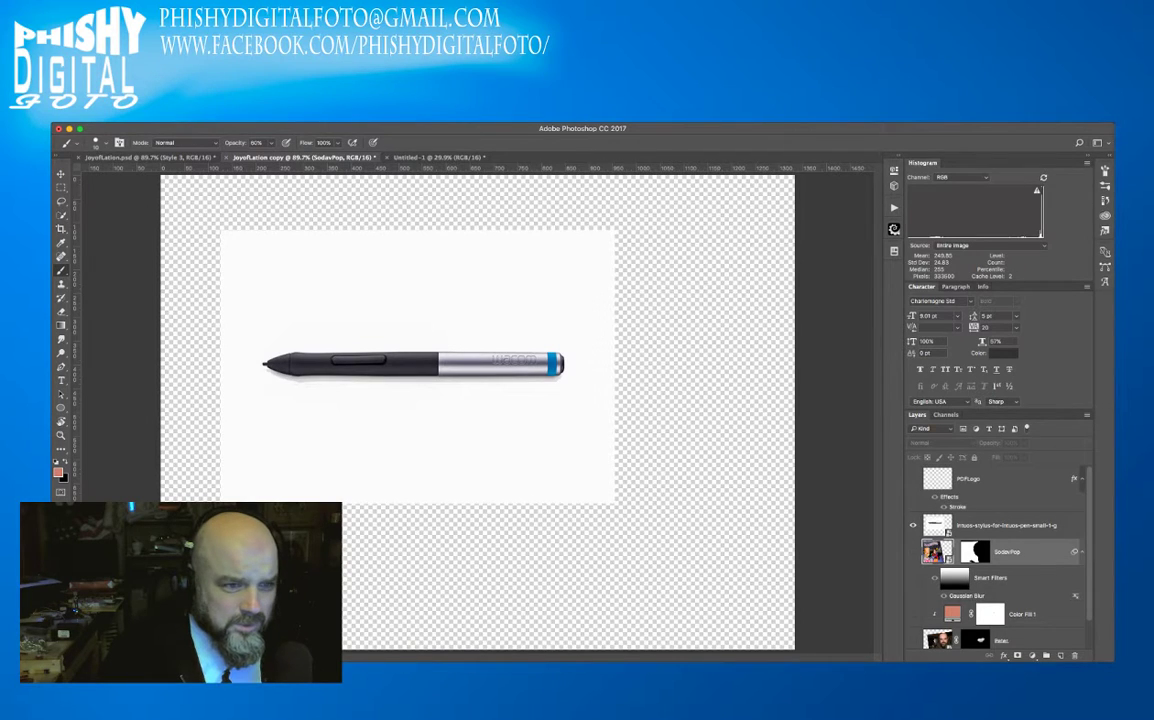
key(i)
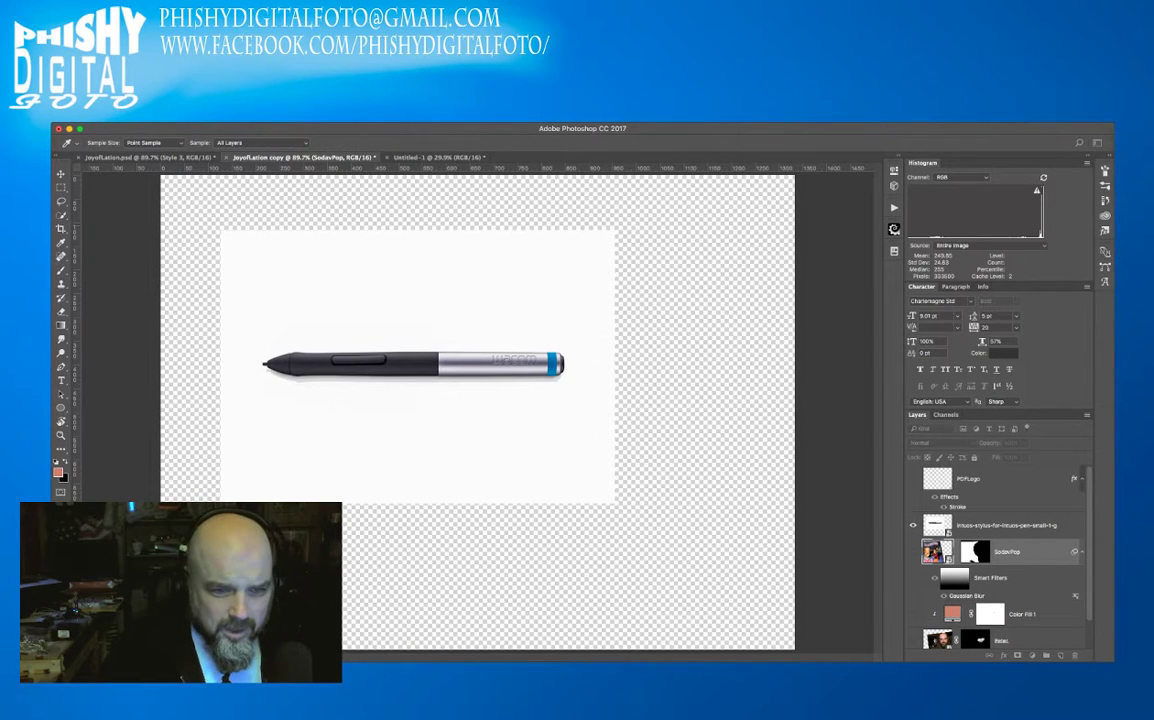
key(d)
key(x)
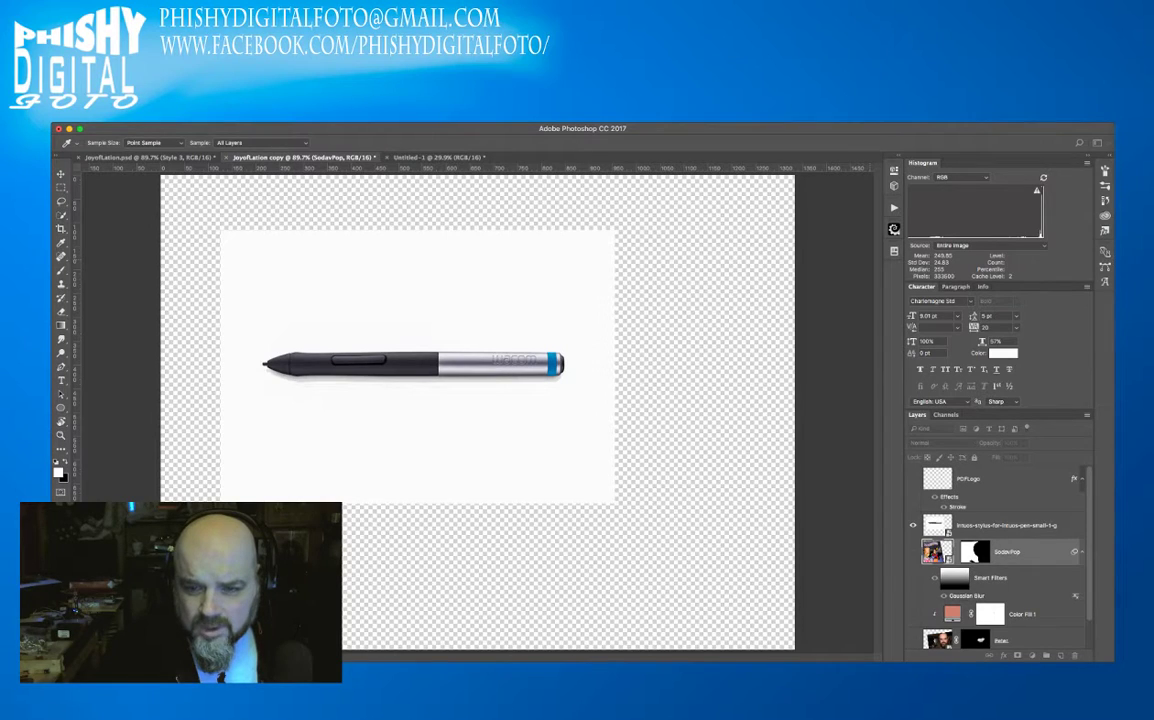
Add a mask to the Intuos stylus layer that hides its white background and keeps only the pen.
key(b)
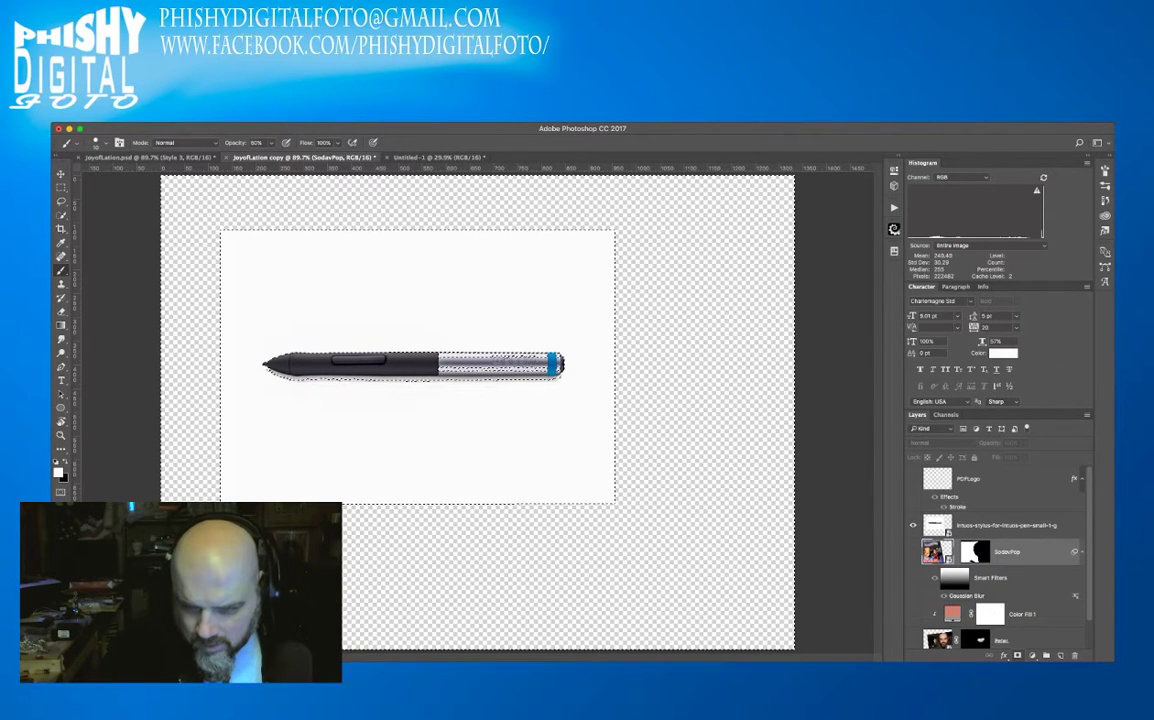
click(1010, 525)
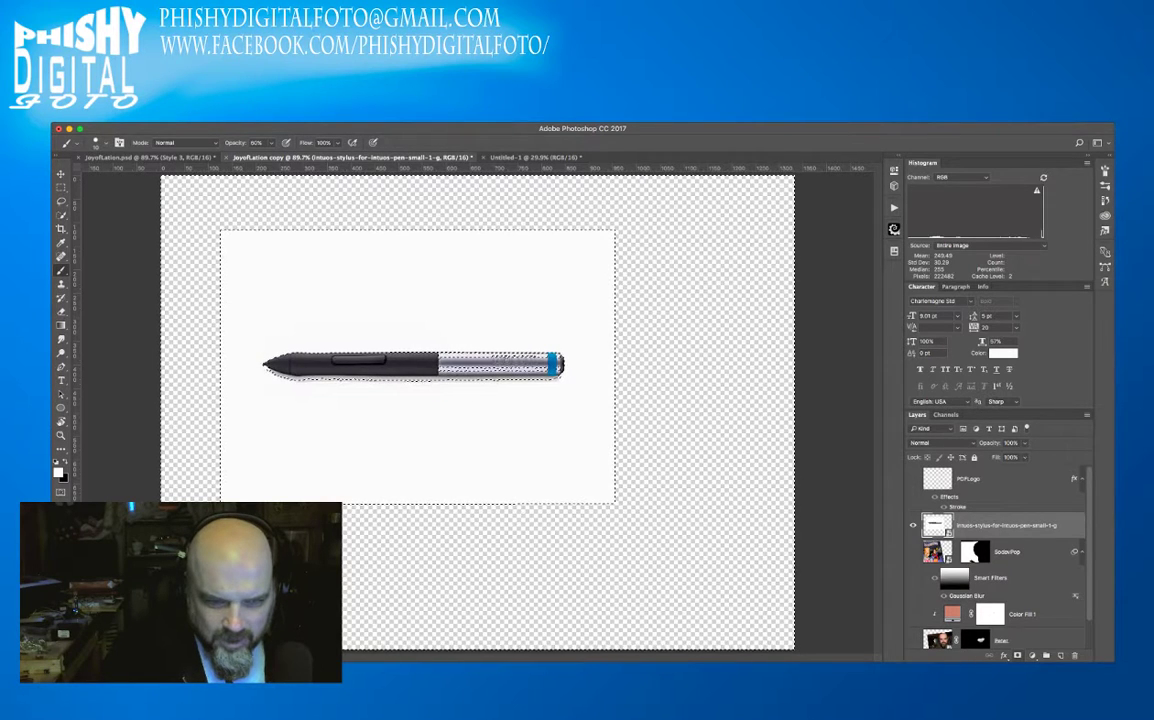
click(1032, 656)
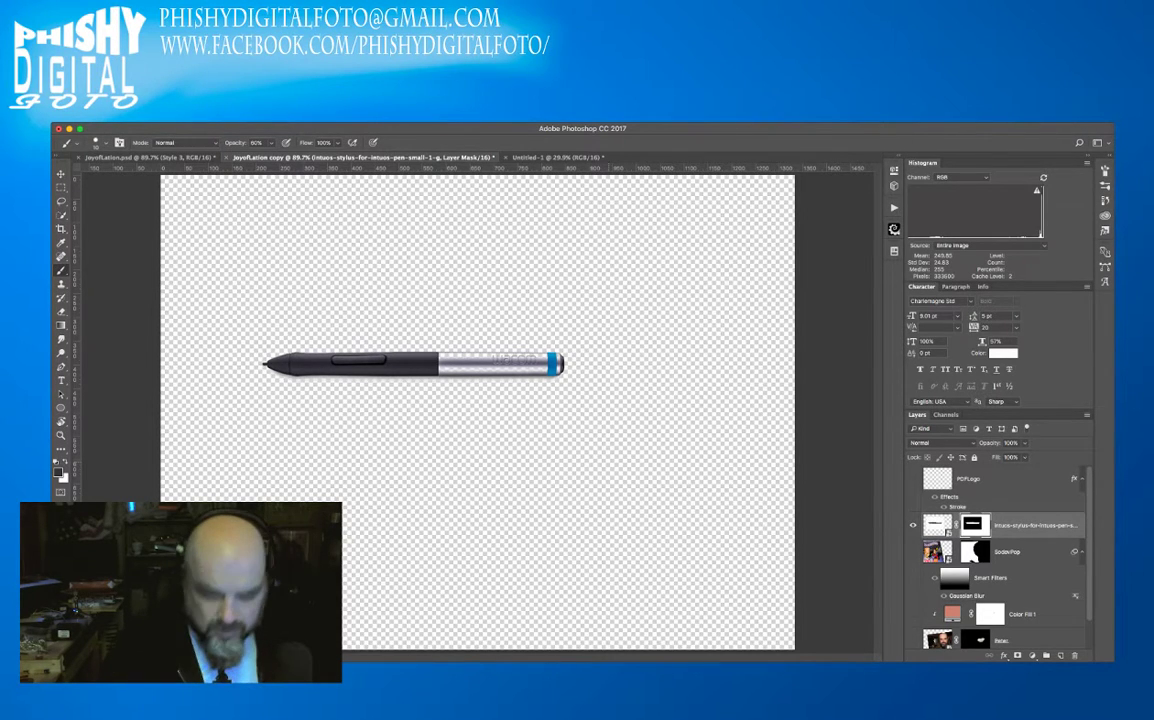
Paint white at 100% opacity on the stylus layer's mask to restore the semi-transparent silver barrel, undoing a black test stroke.
key(super+1)
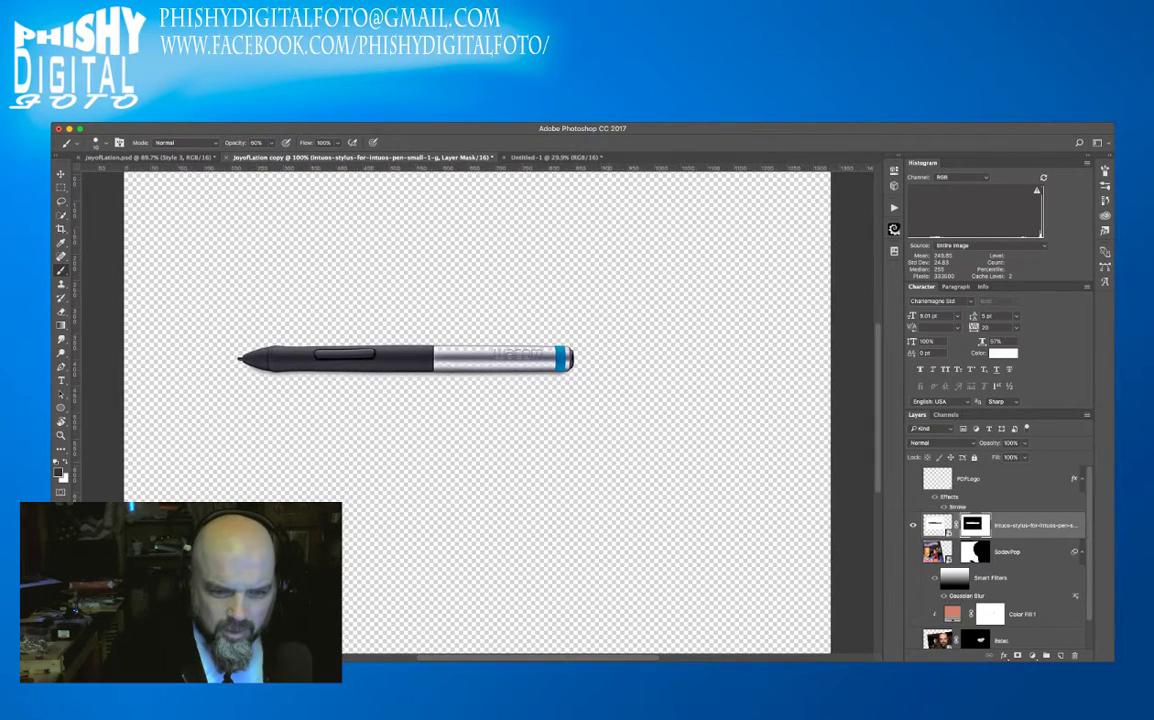
key(super+equal)
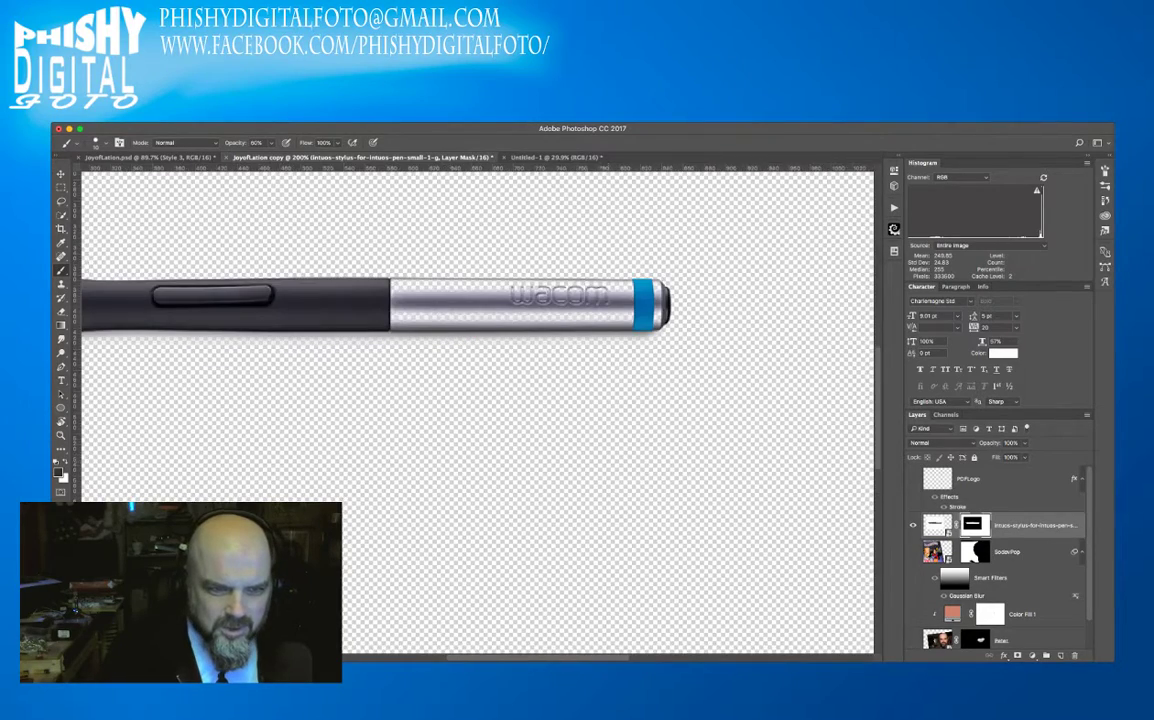
key(super+equal)
scroll(477, 410, up, 5)
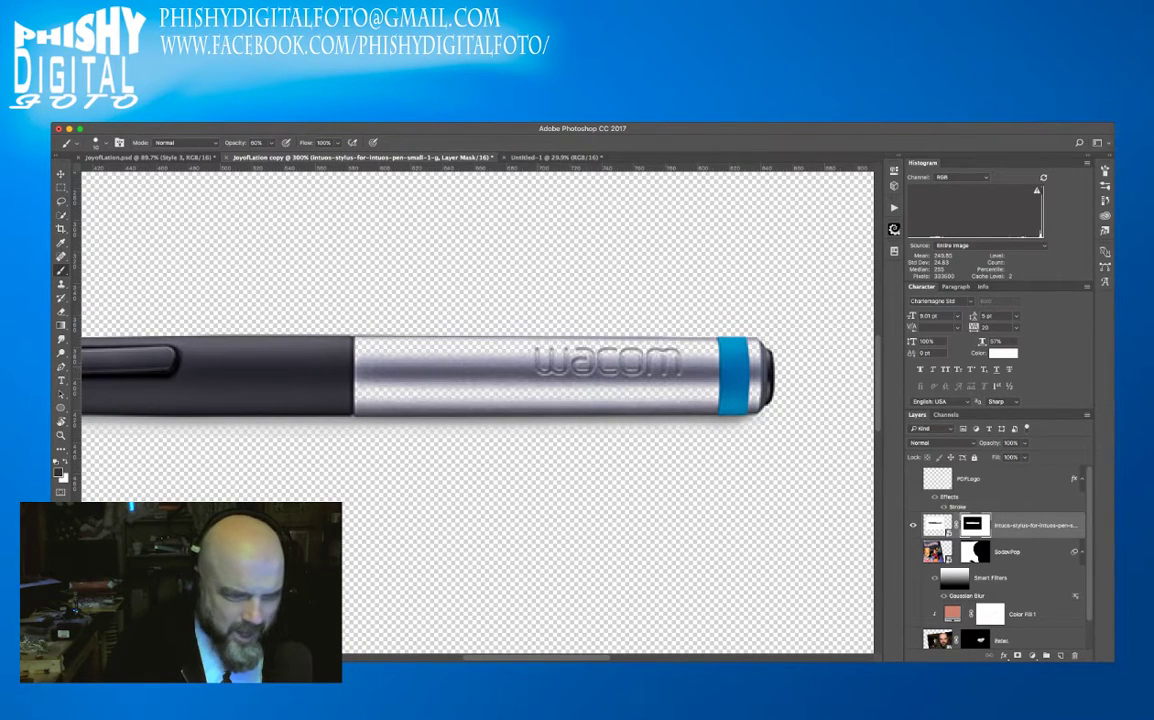
drag(488, 368, 532, 367)
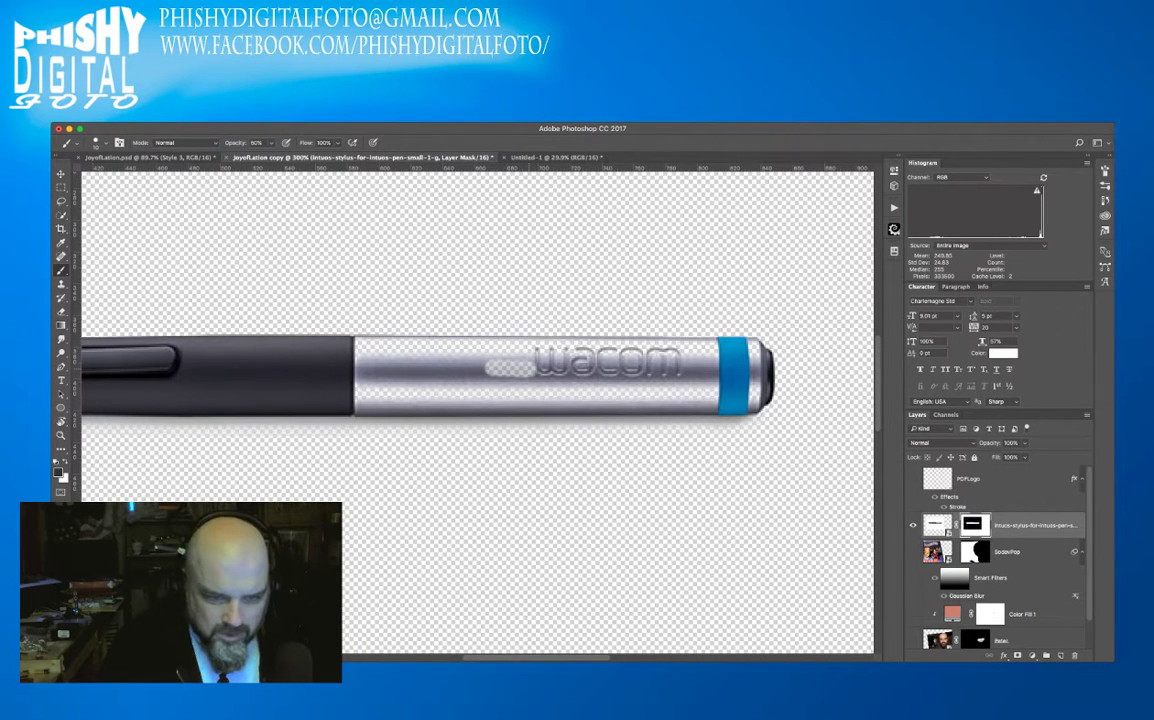
key(ctrl+z)
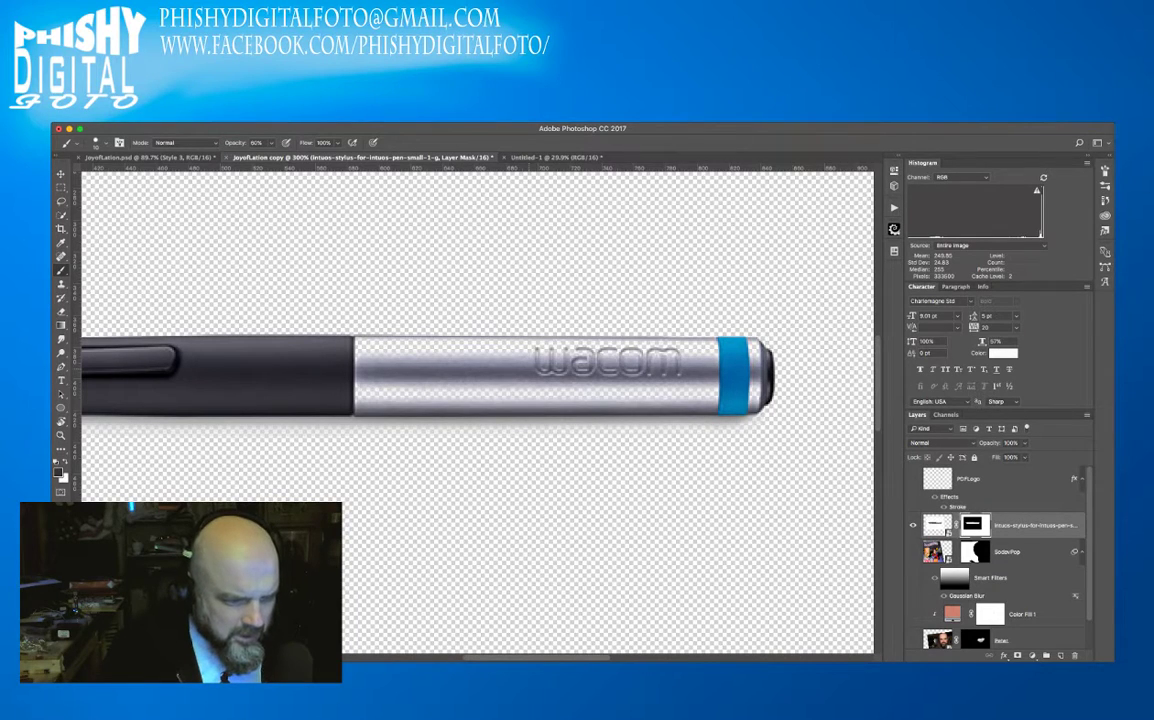
key(x)
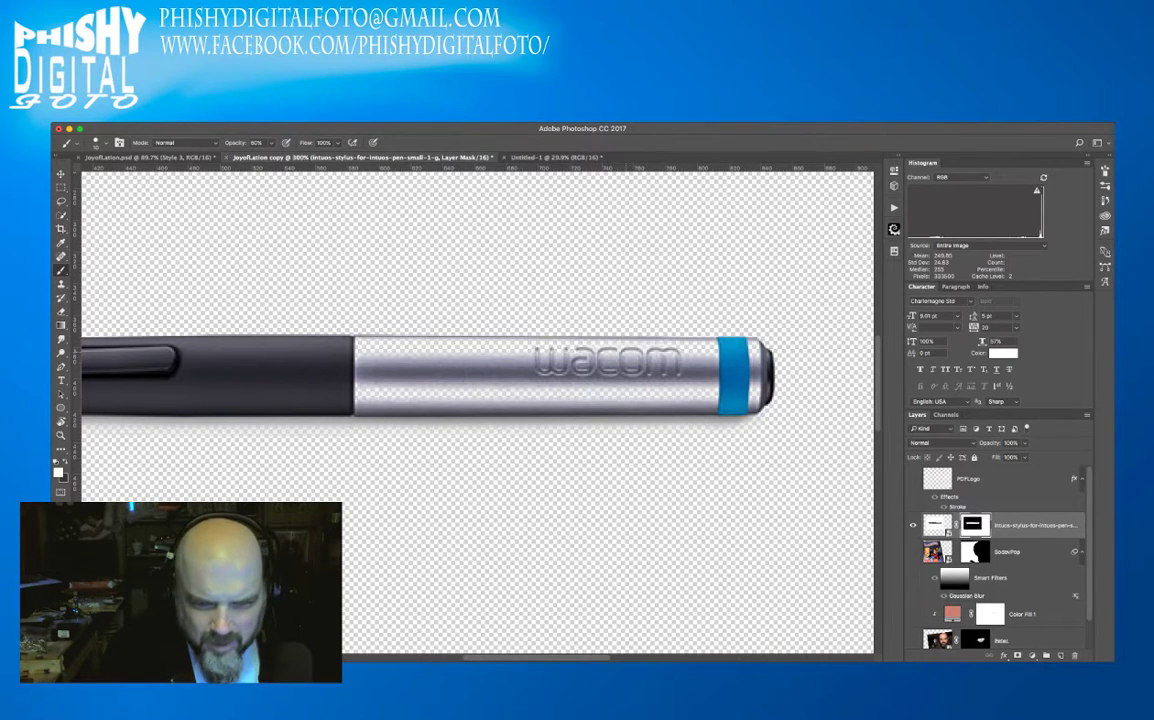
key(0)
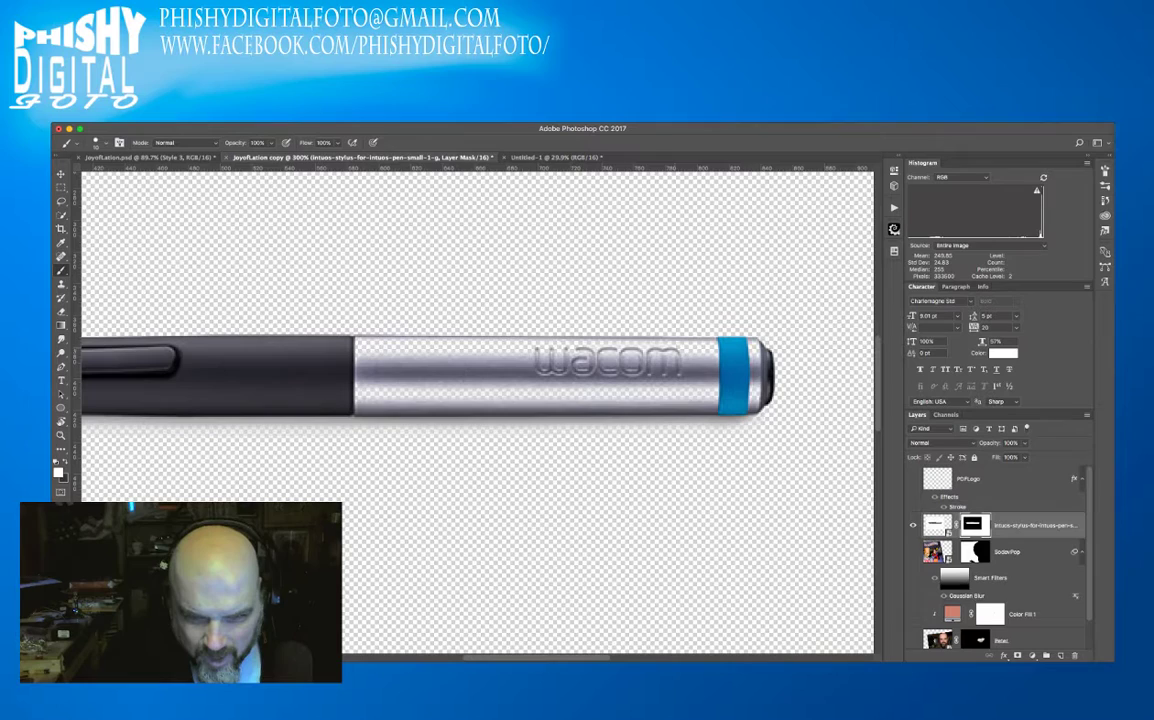
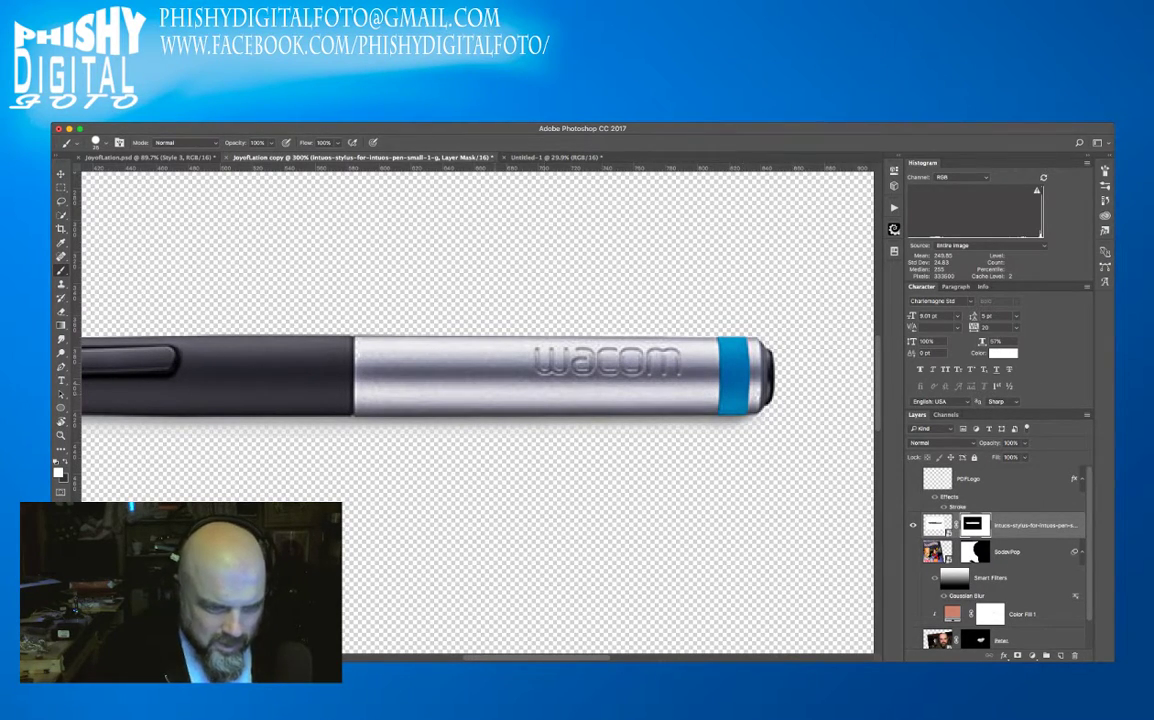
scroll(477, 410, left, 10)
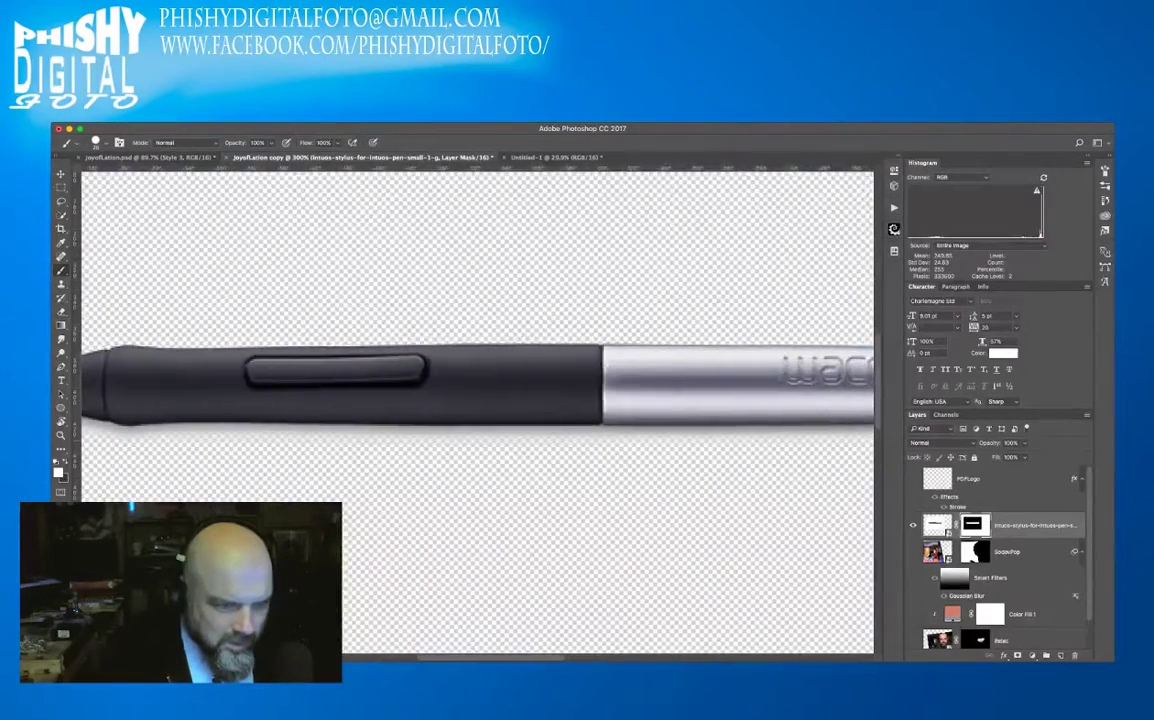
scroll(477, 410, right, 8)
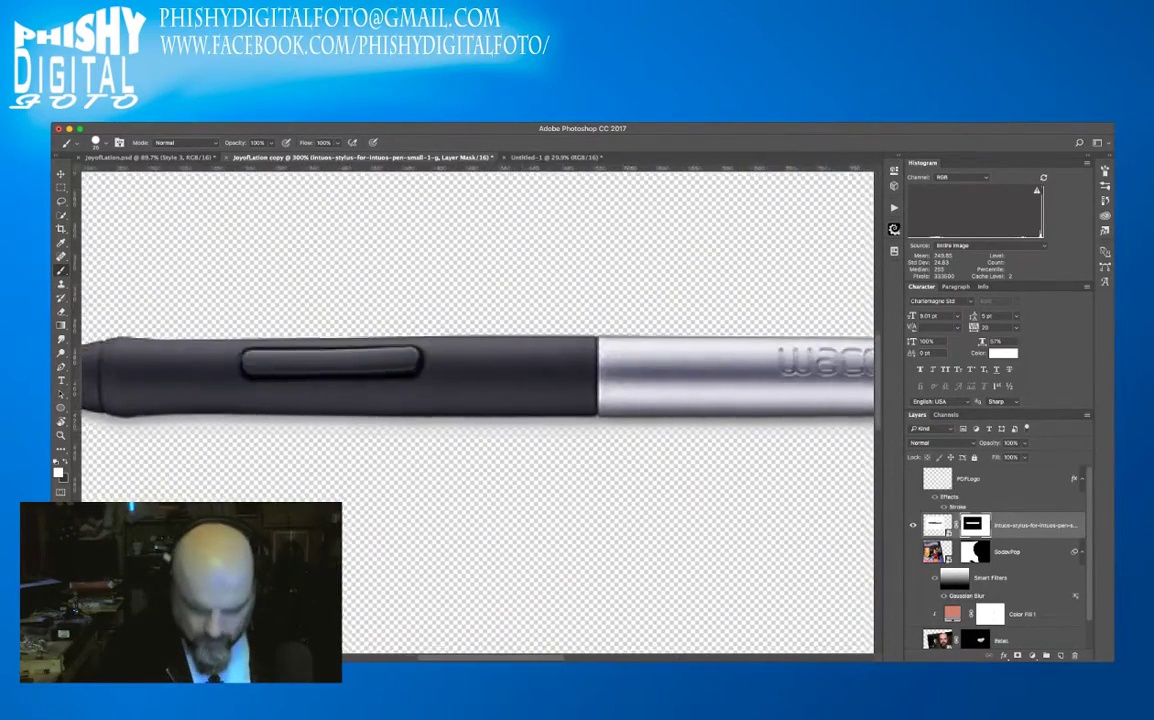
Turn on the SodavPop, Color Fill 1, bearded man and painter photo layers beneath the stylus.
key(super+0)
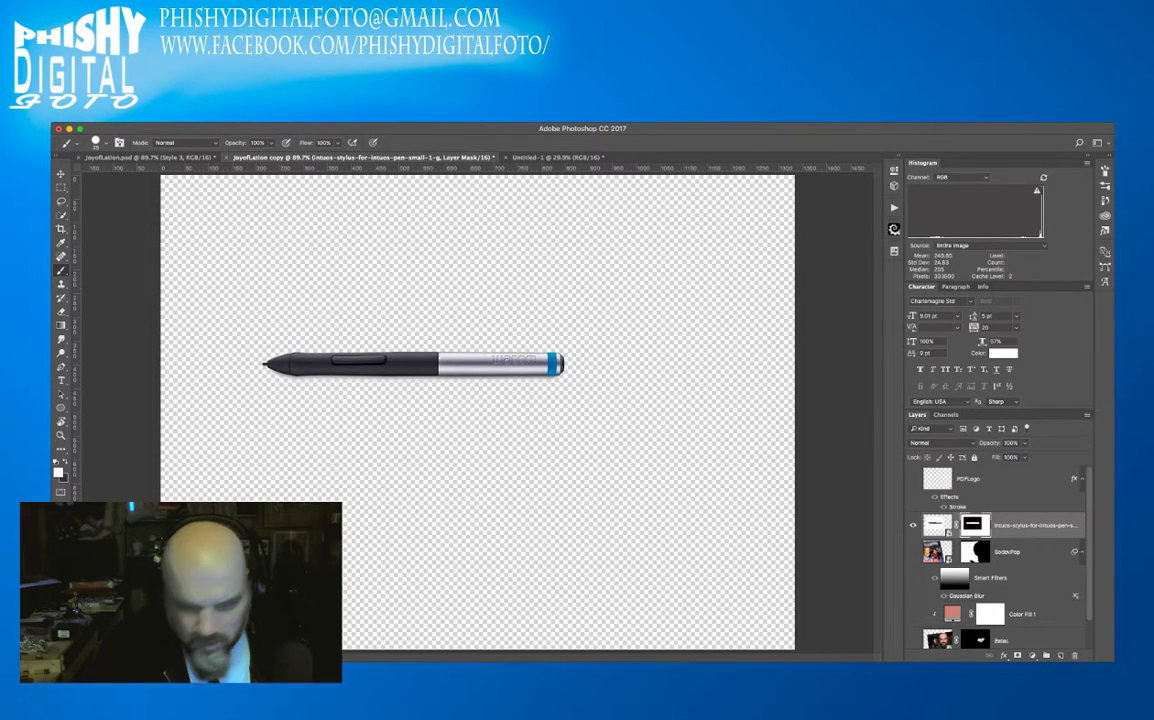
click(912, 551)
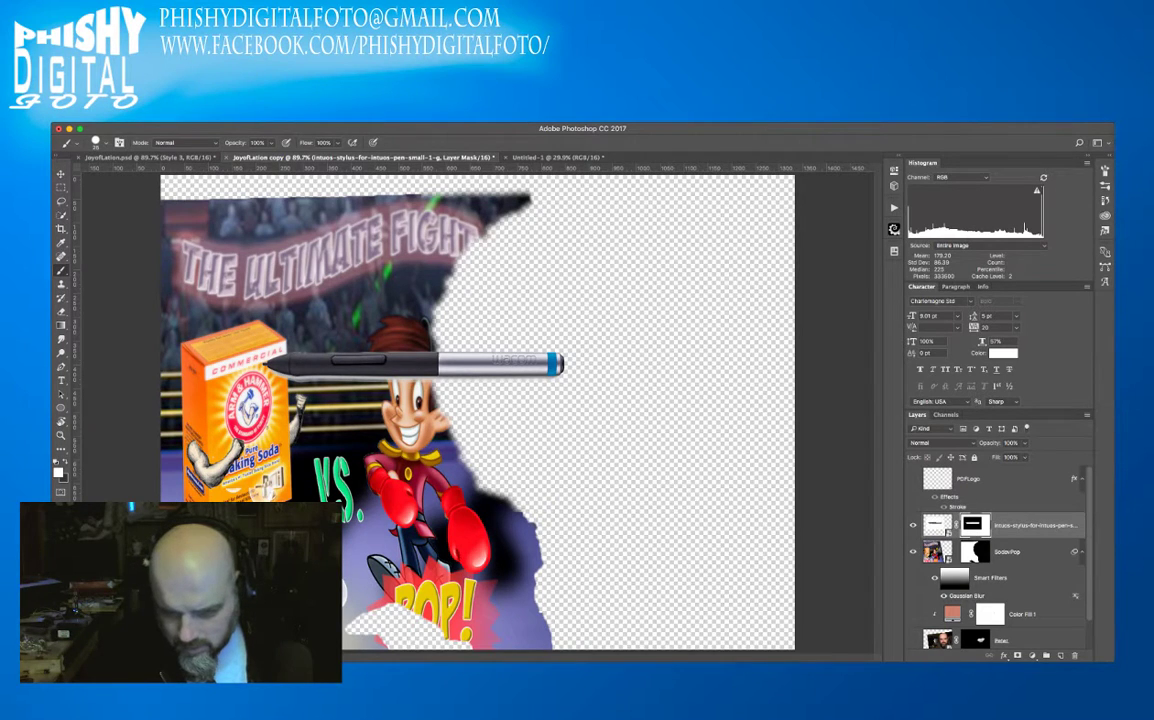
drag(912, 614, 912, 640)
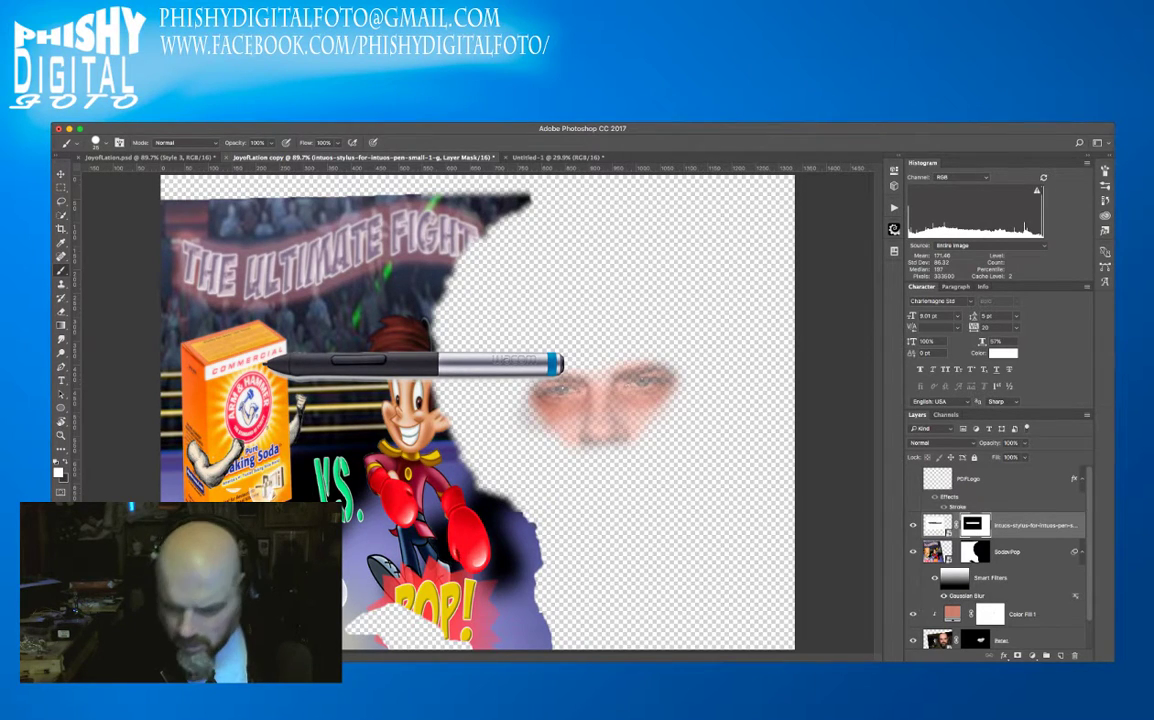
scroll(1000, 560, down, 2)
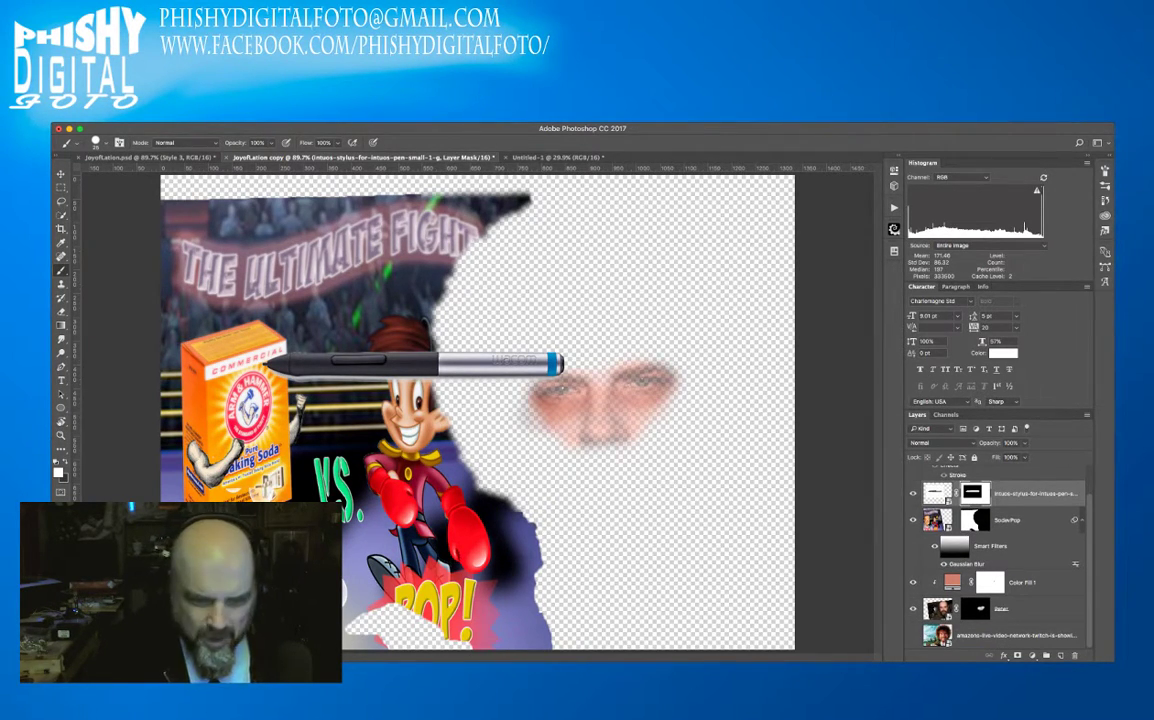
click(912, 636)
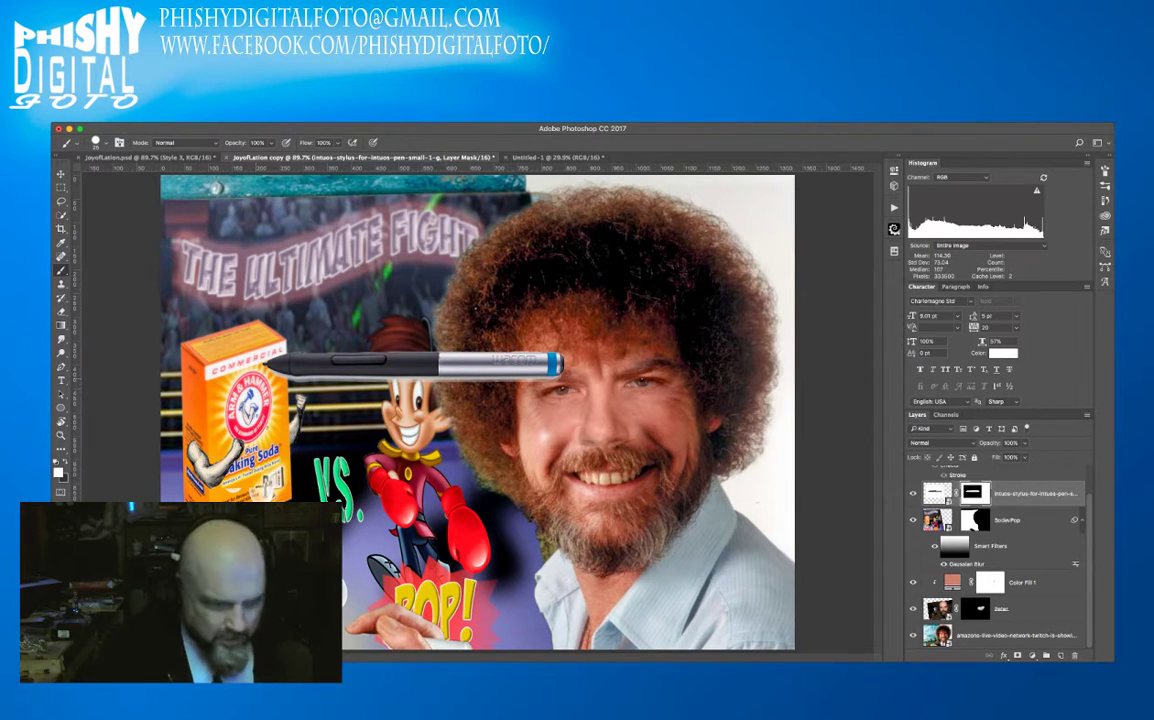
Move the masked stylus down to the painter's hand at the lower edge of the image.
key(x)
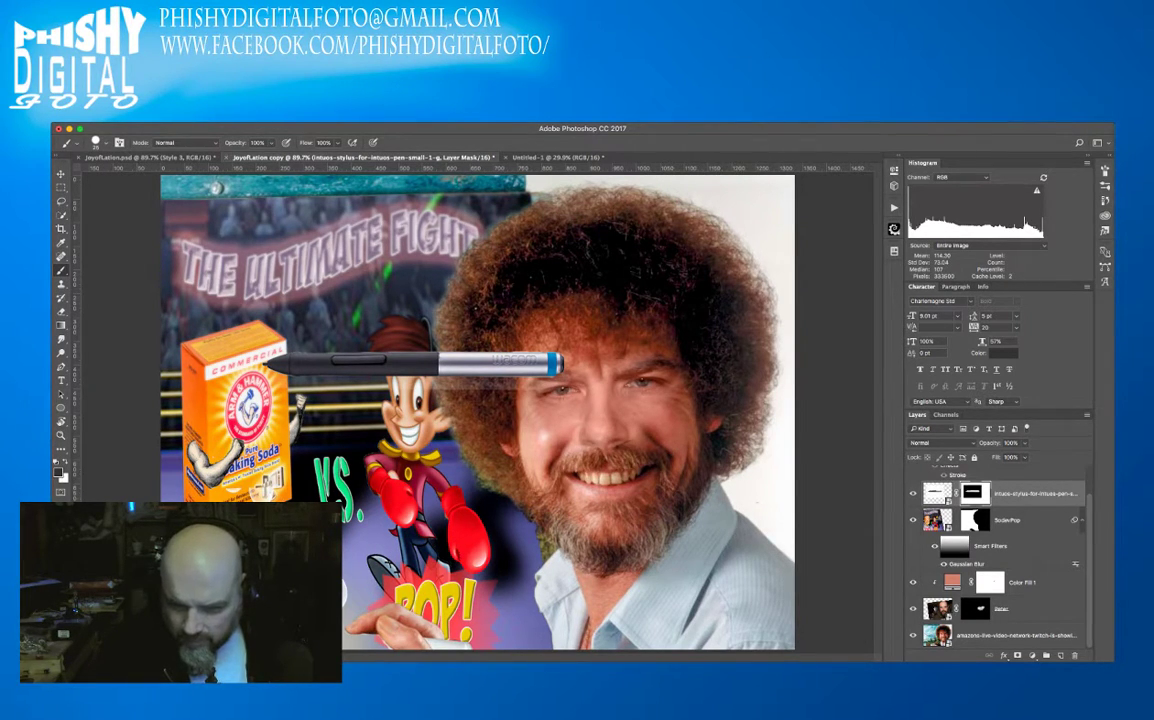
key(ctrl+2)
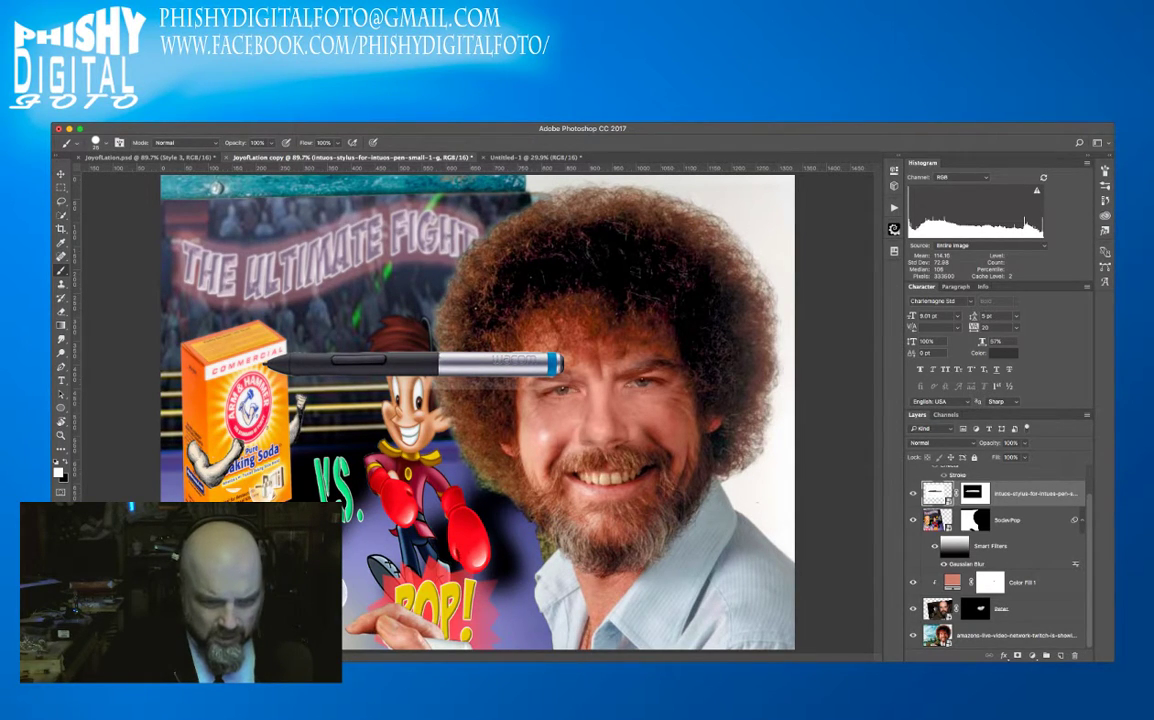
key(v)
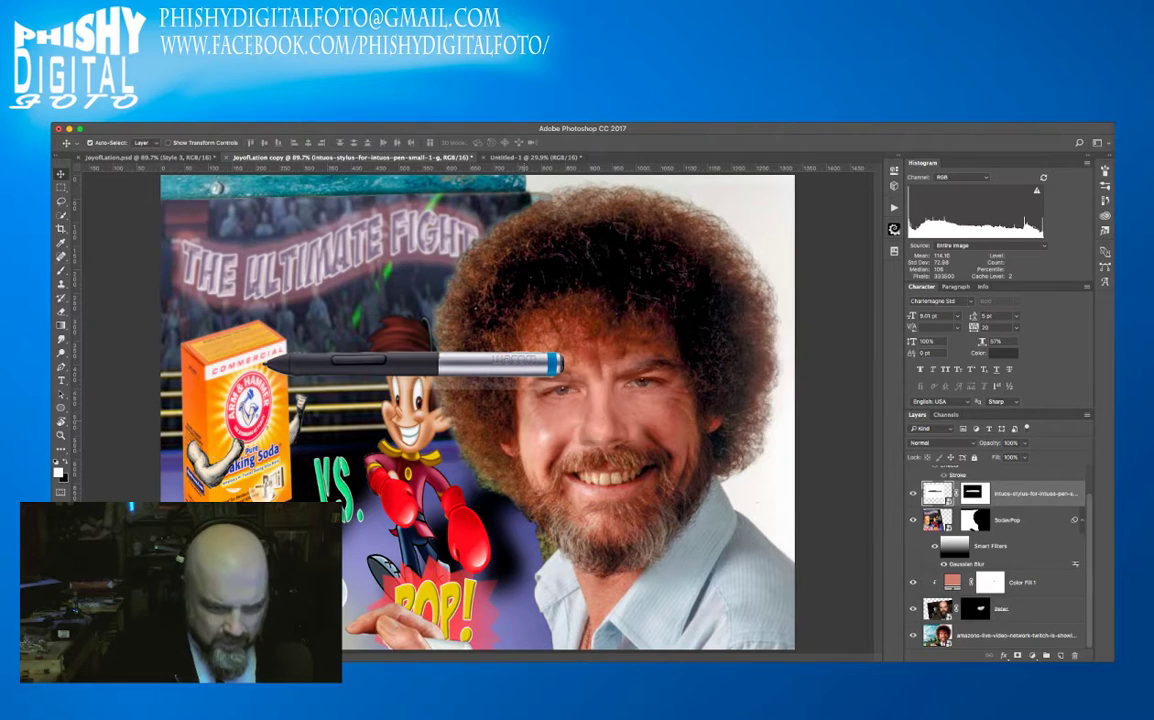
drag(420, 365, 445, 512)
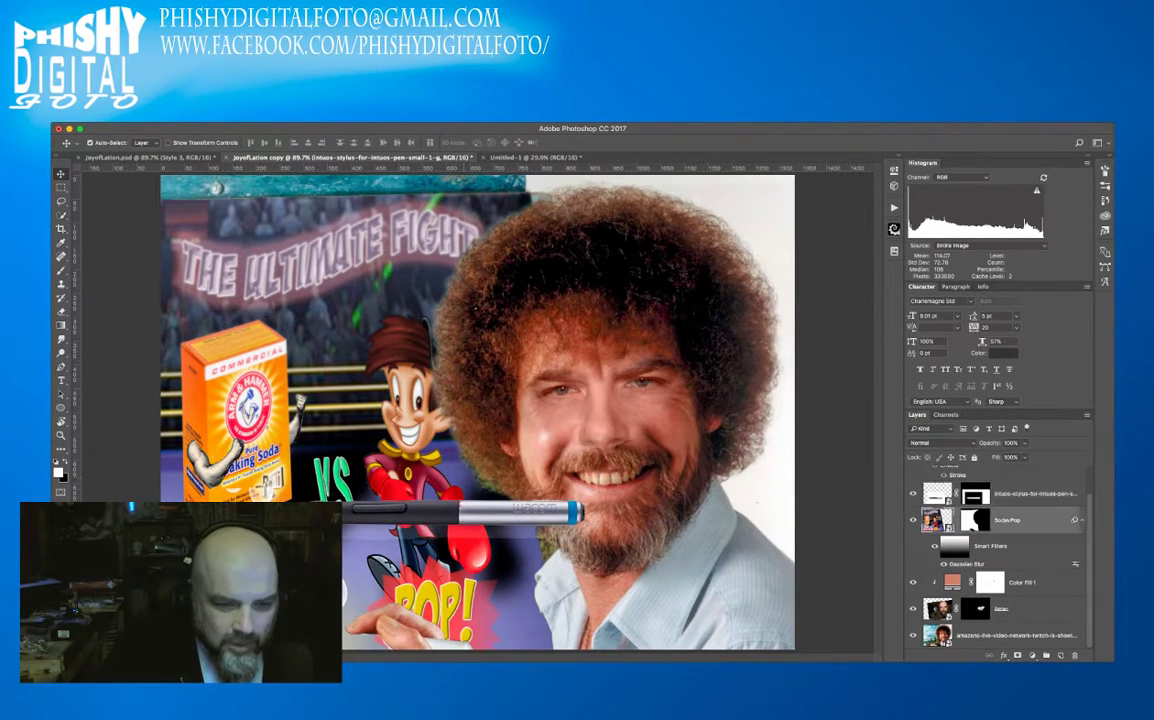
mouse_move(300, 300)
mouse_down()
mouse_move(300, 320)
mouse_move(300, 295)
mouse_up()
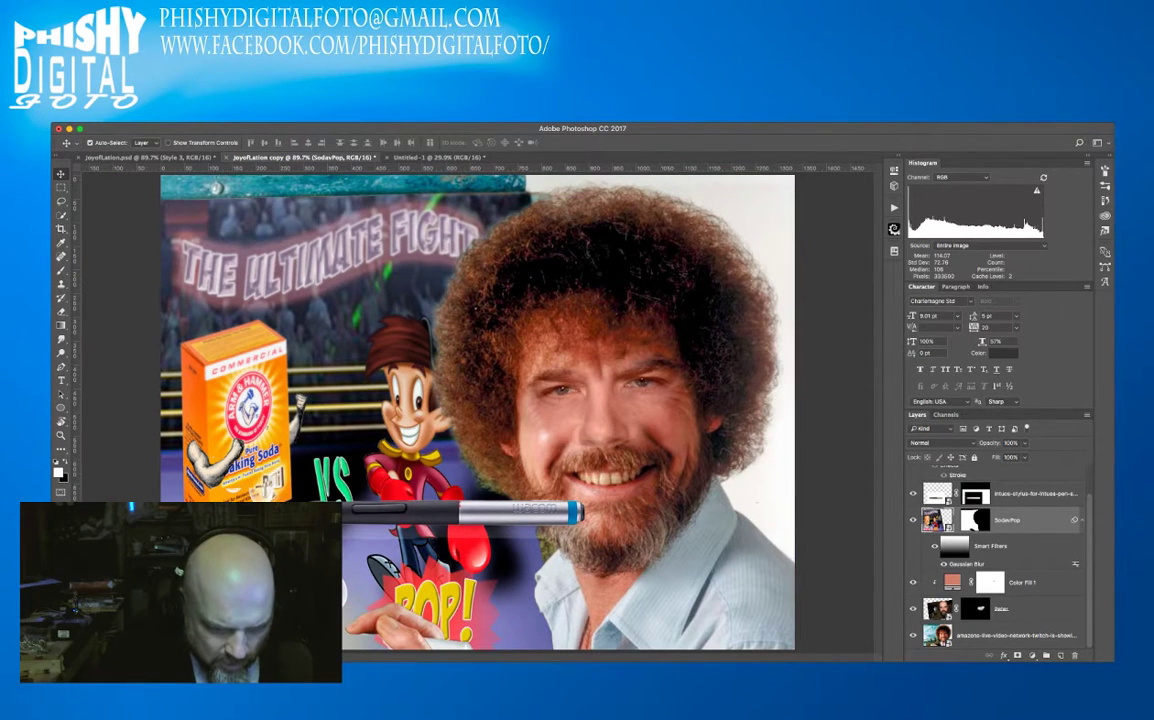
drag(460, 512, 455, 632)
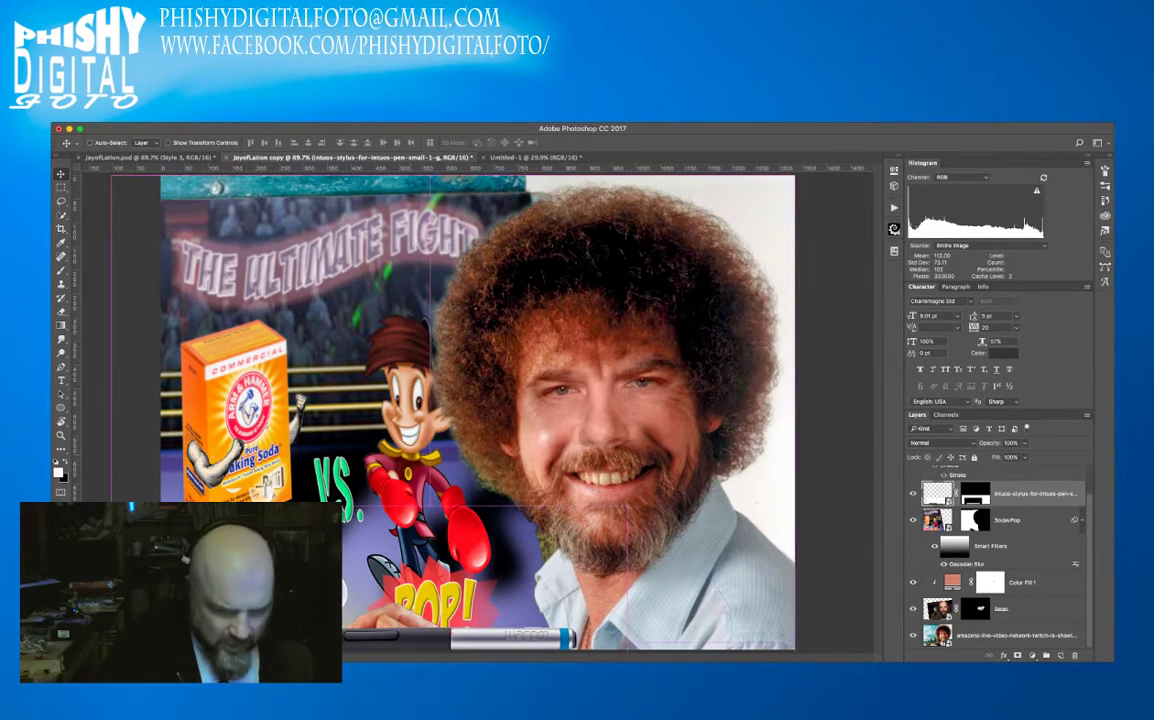
Rotate the stylus about 6 degrees clockwise with Free Transform and shift it slightly to line up with the painter's hand.
key(super+t)
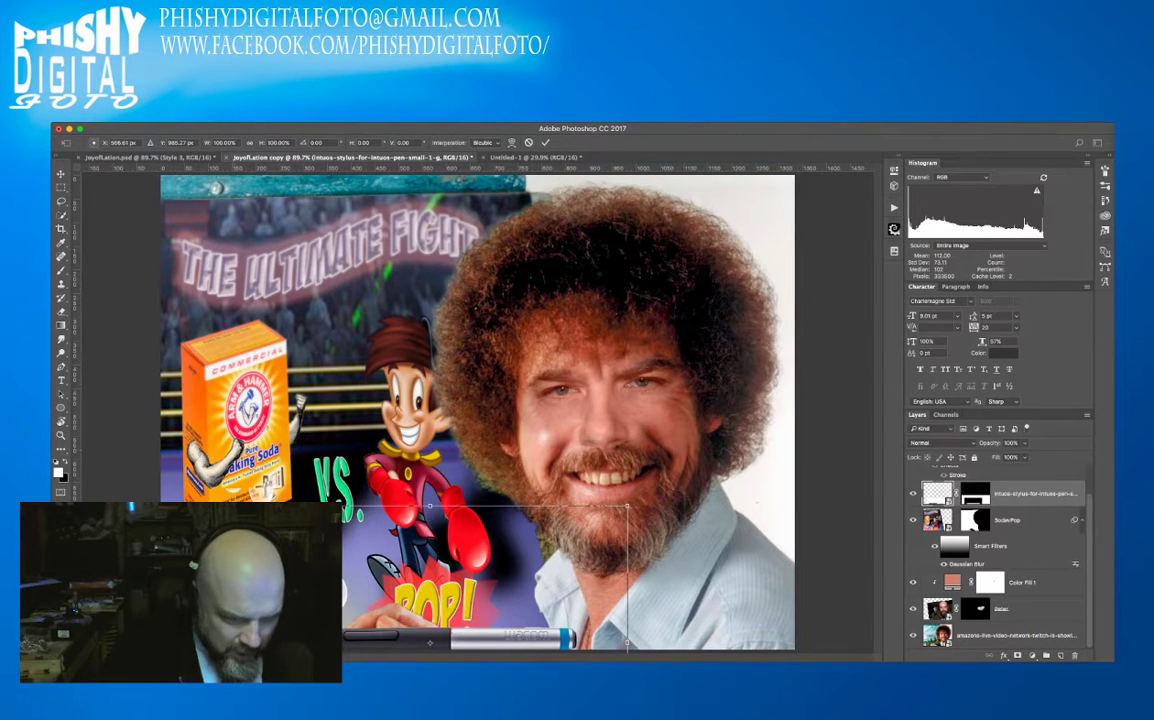
drag(628, 505, 642, 530)
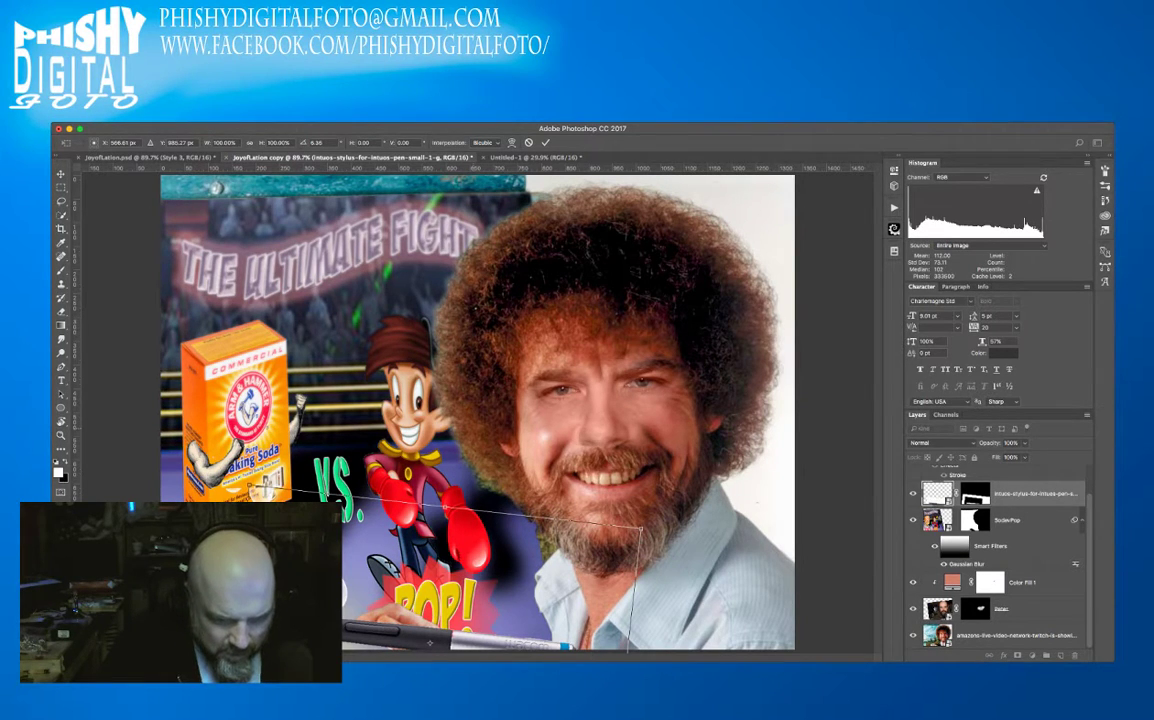
drag(430, 643, 421, 645)
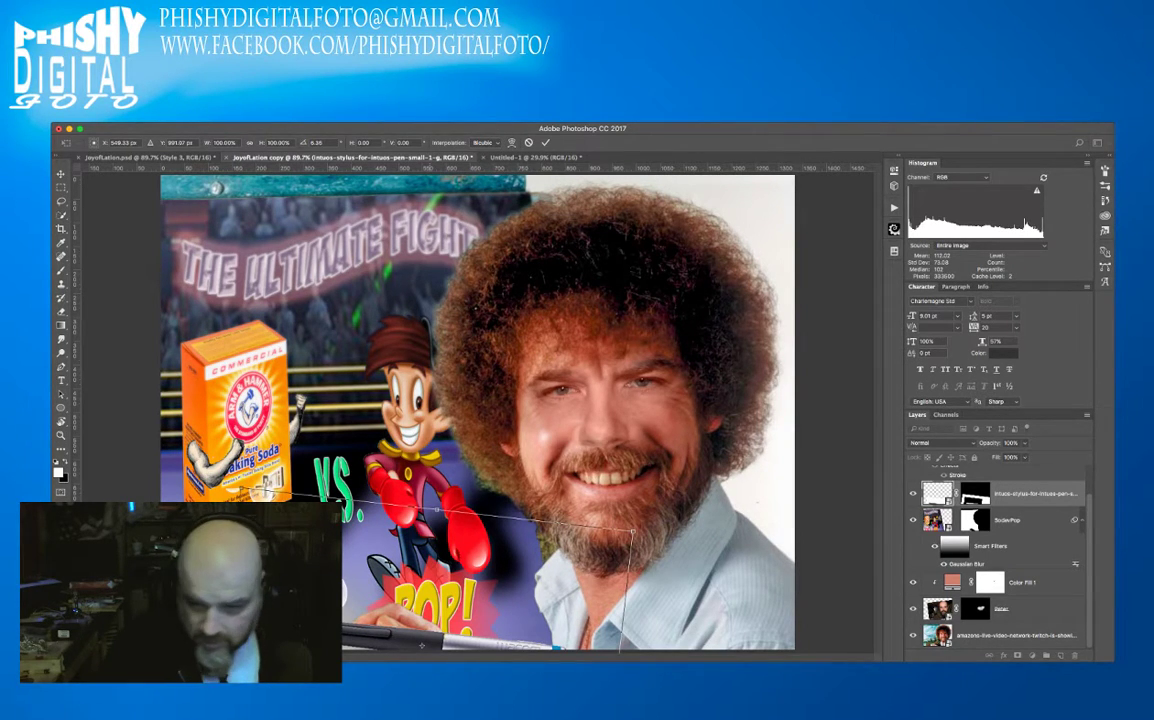
key(Return)
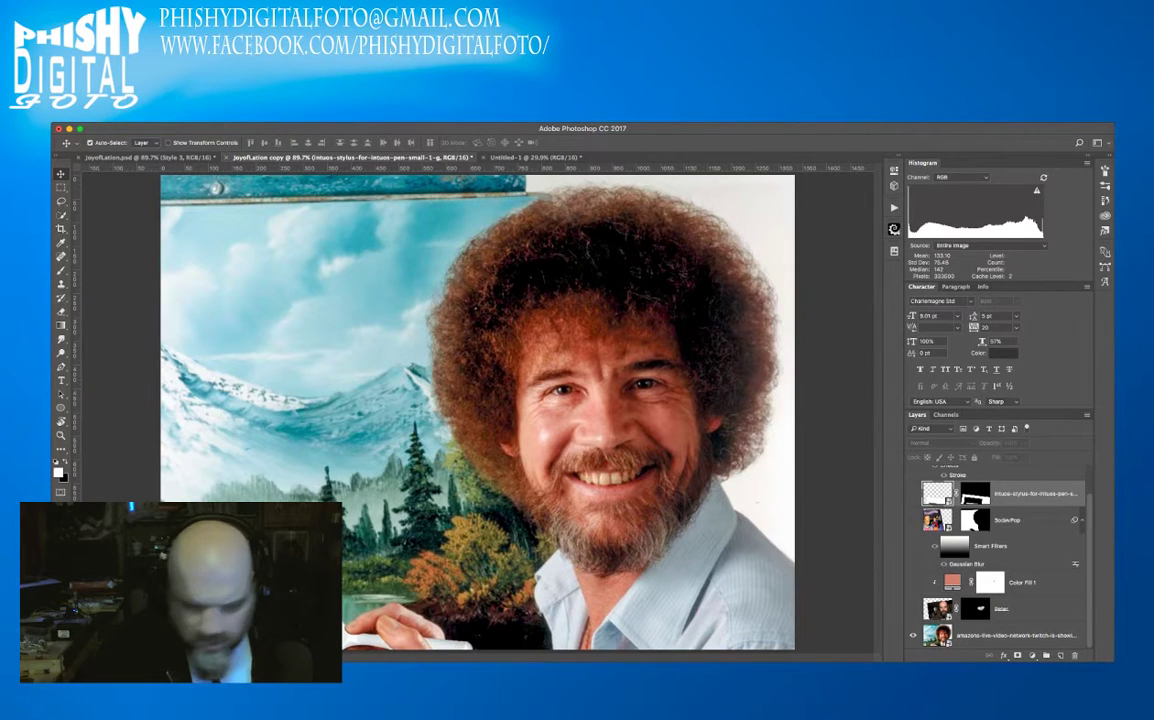
Quick-select the finger holding the brush on the painter photo, and paint it black on the stylus mask so it overlaps the pen.
click(1015, 635)
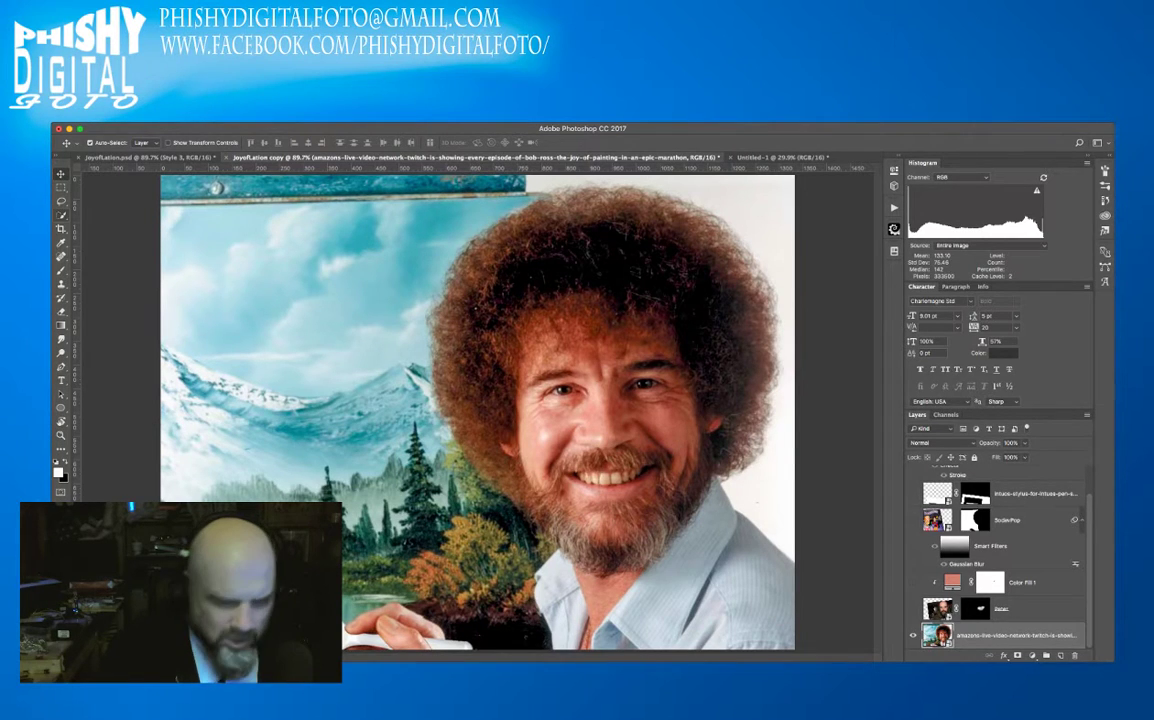
key(w)
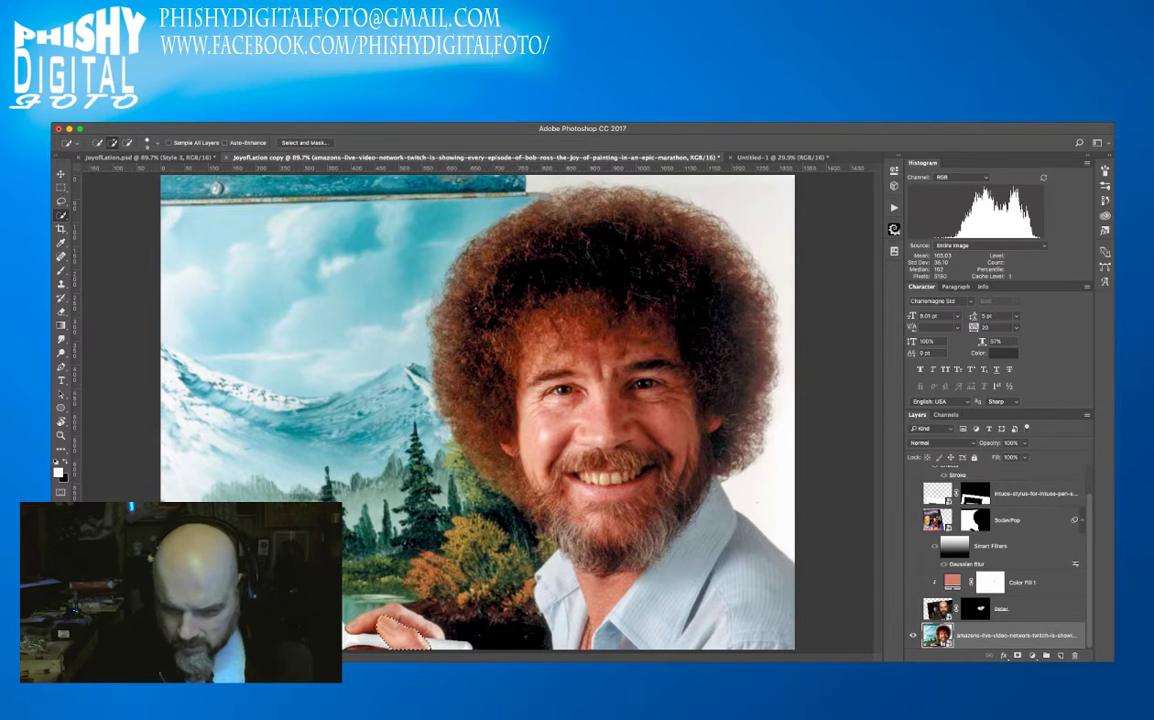
alt+click(912, 635)
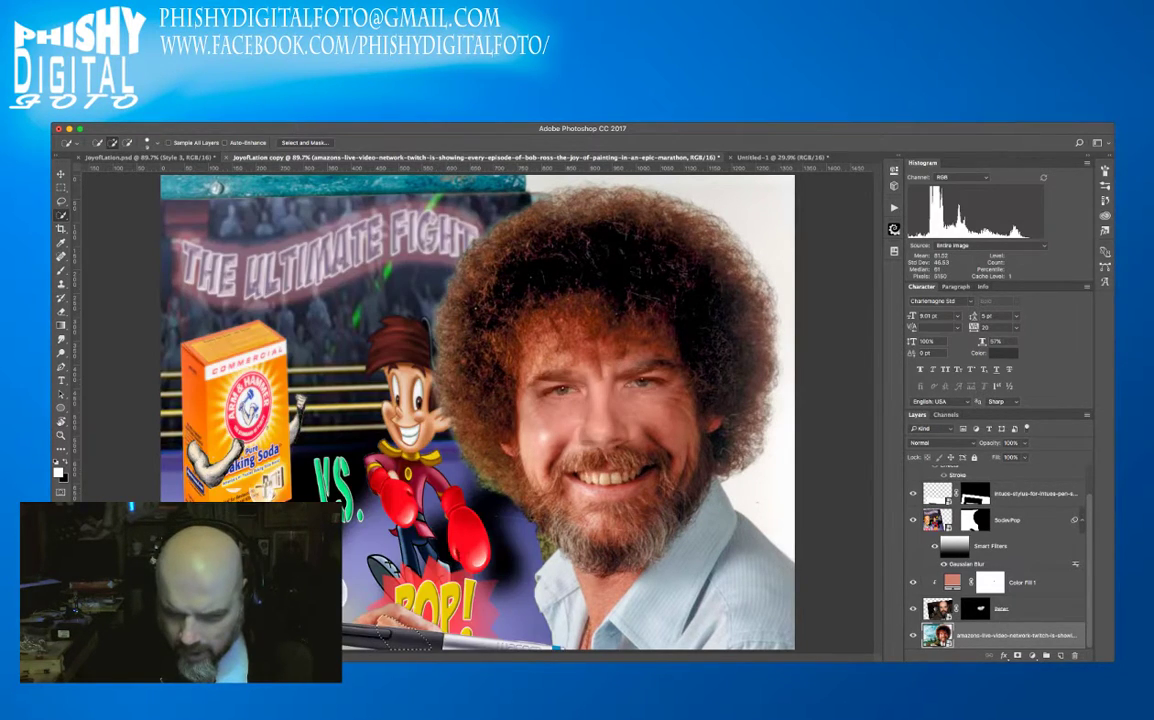
click(975, 493)
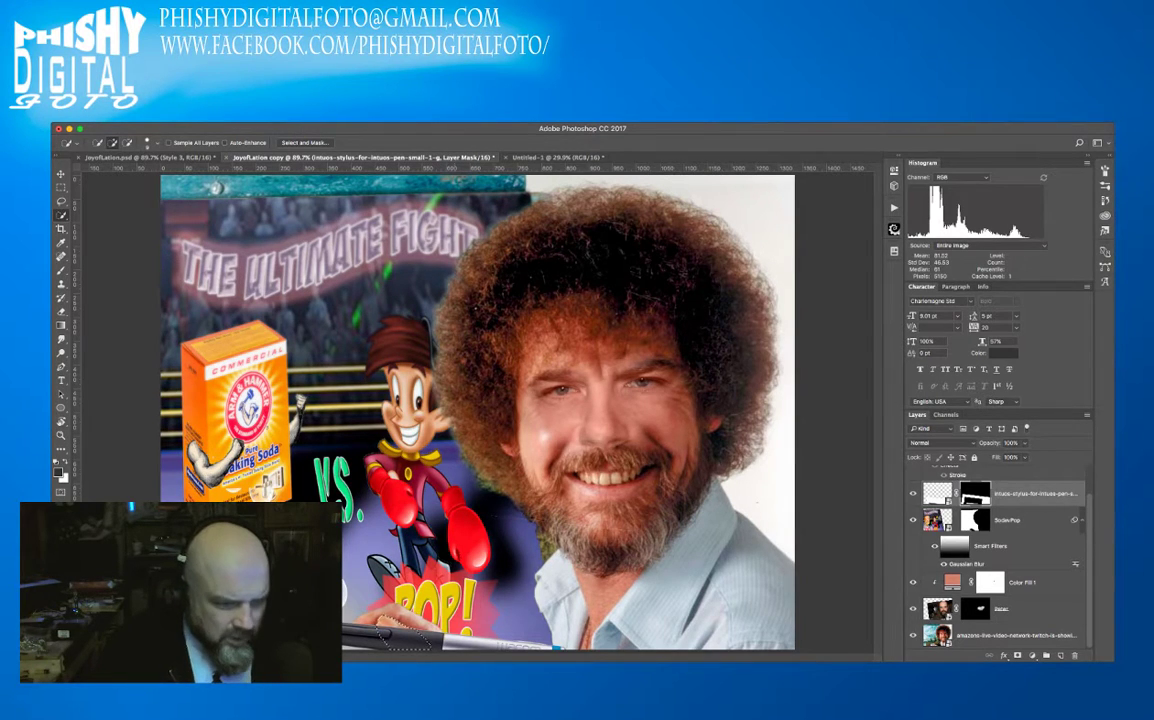
key(b)
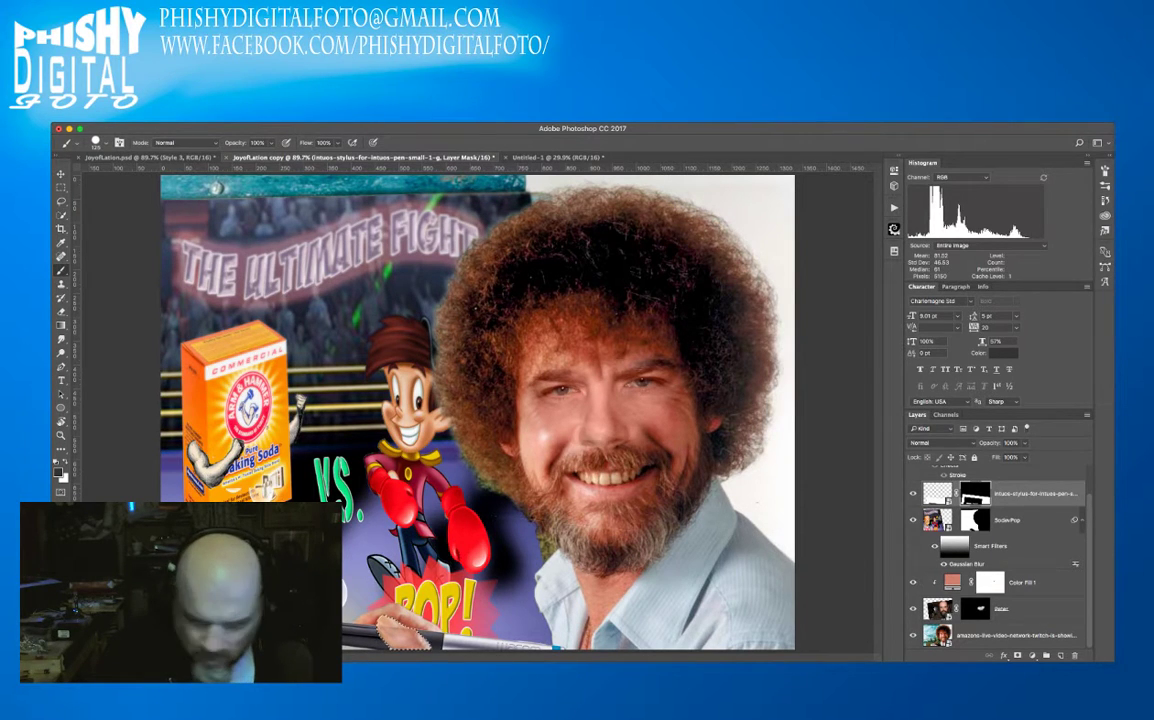
Target the SodavPop mask, restore the finger selection around the pen, and briefly hide and reshow the artwork to compare the hand.
click(975, 520)
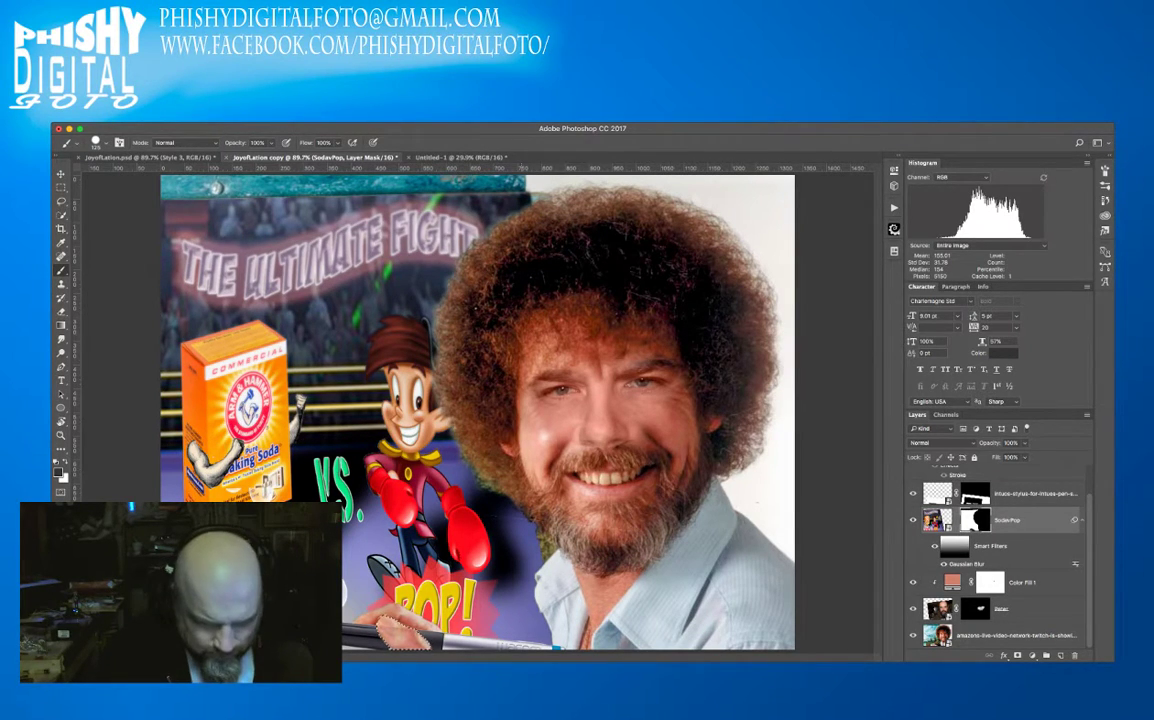
key(super+equal)
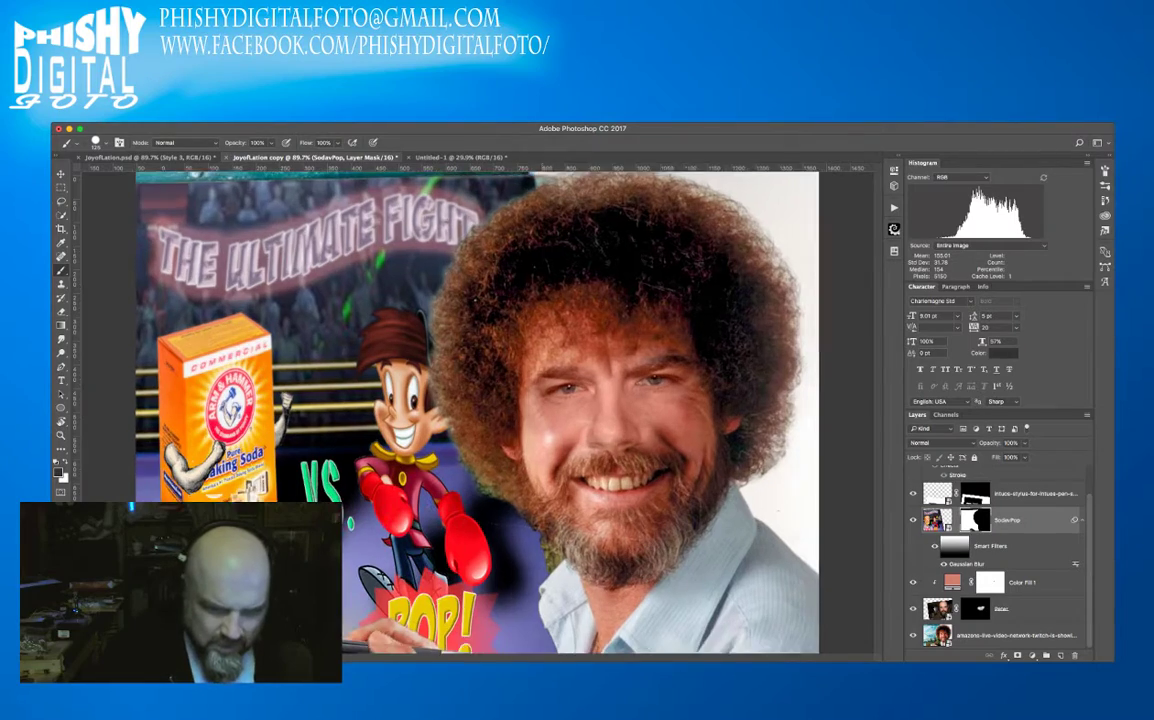
key(super+equal)
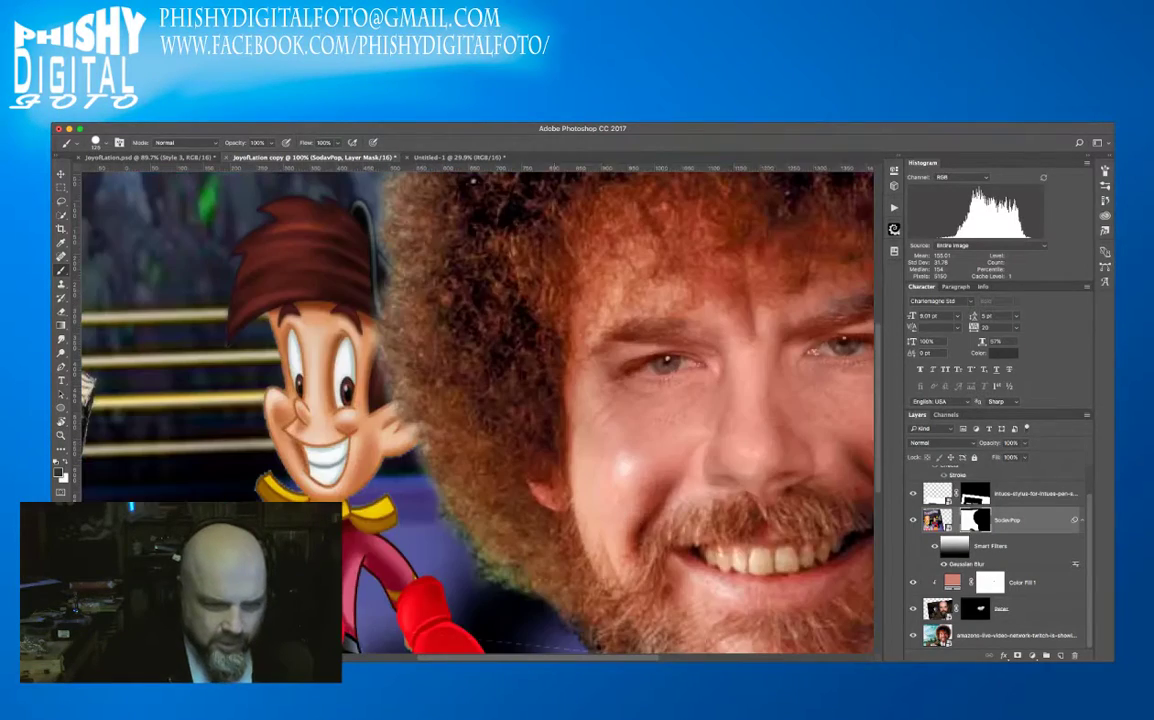
scroll(470, 320, down, 10)
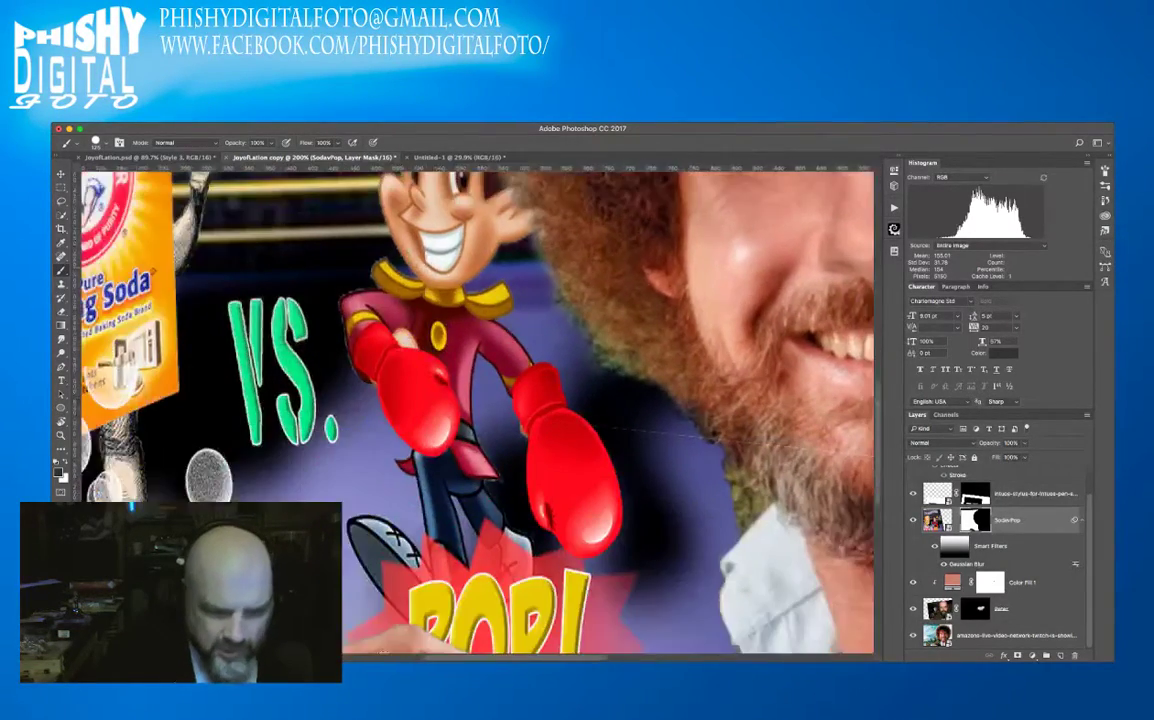
scroll(470, 320, down, 2)
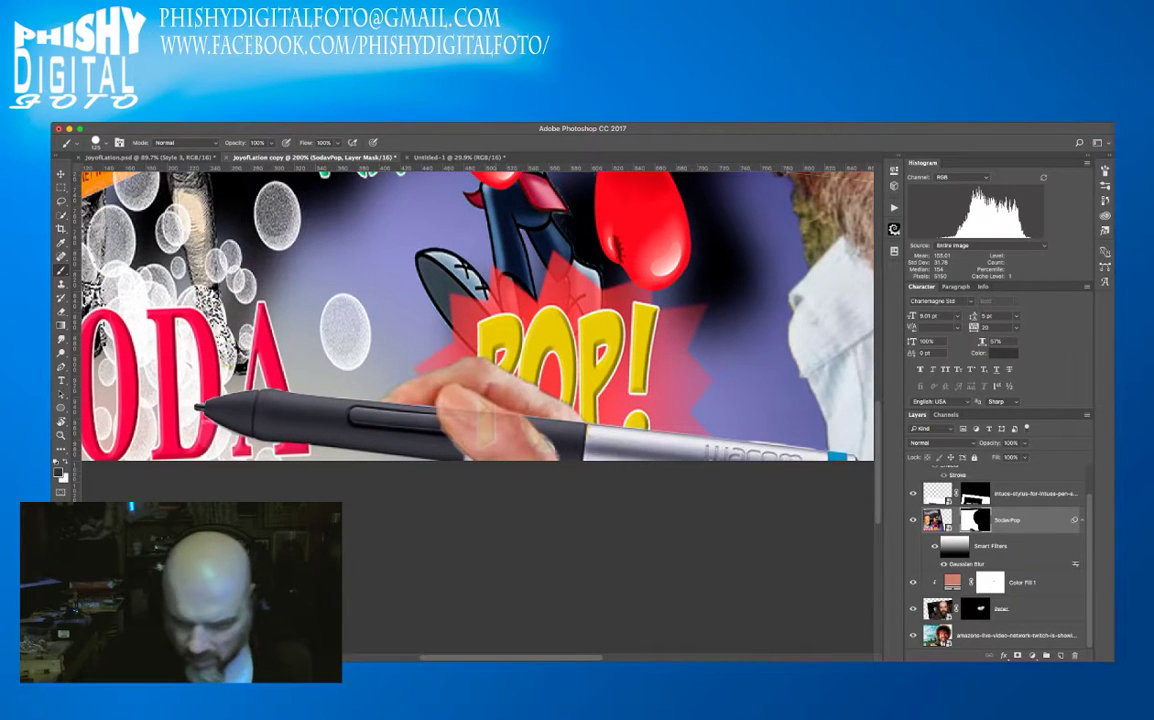
key(super+shift+d)
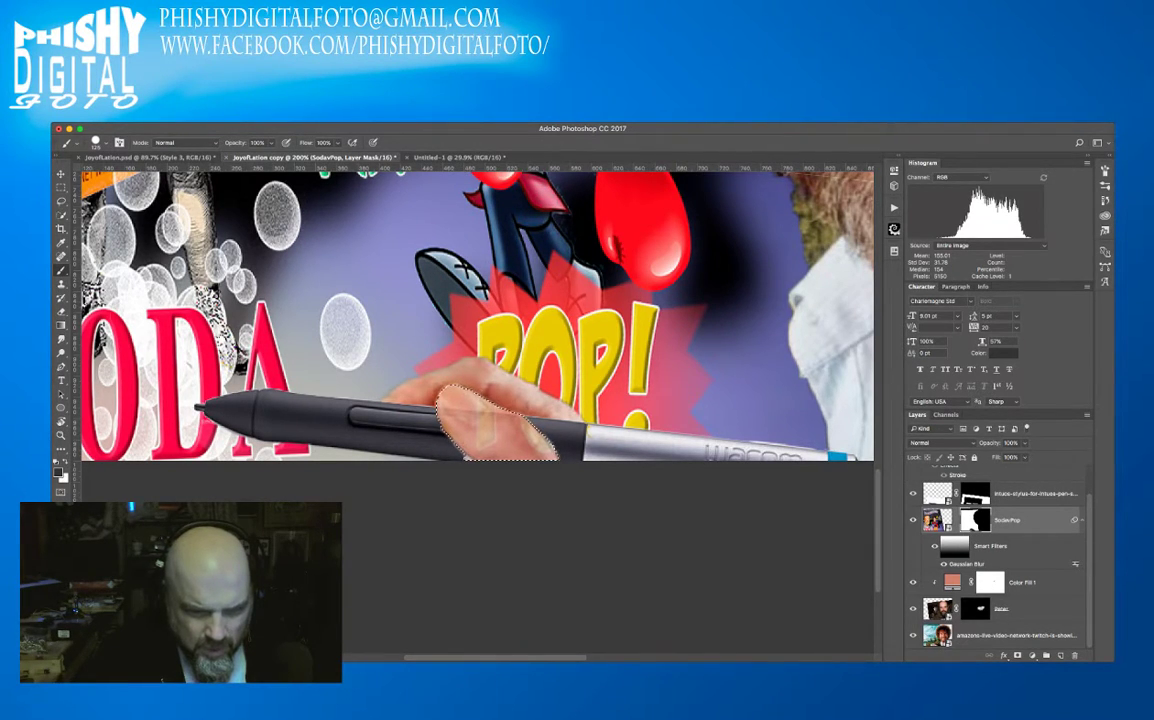
key(super+comma)
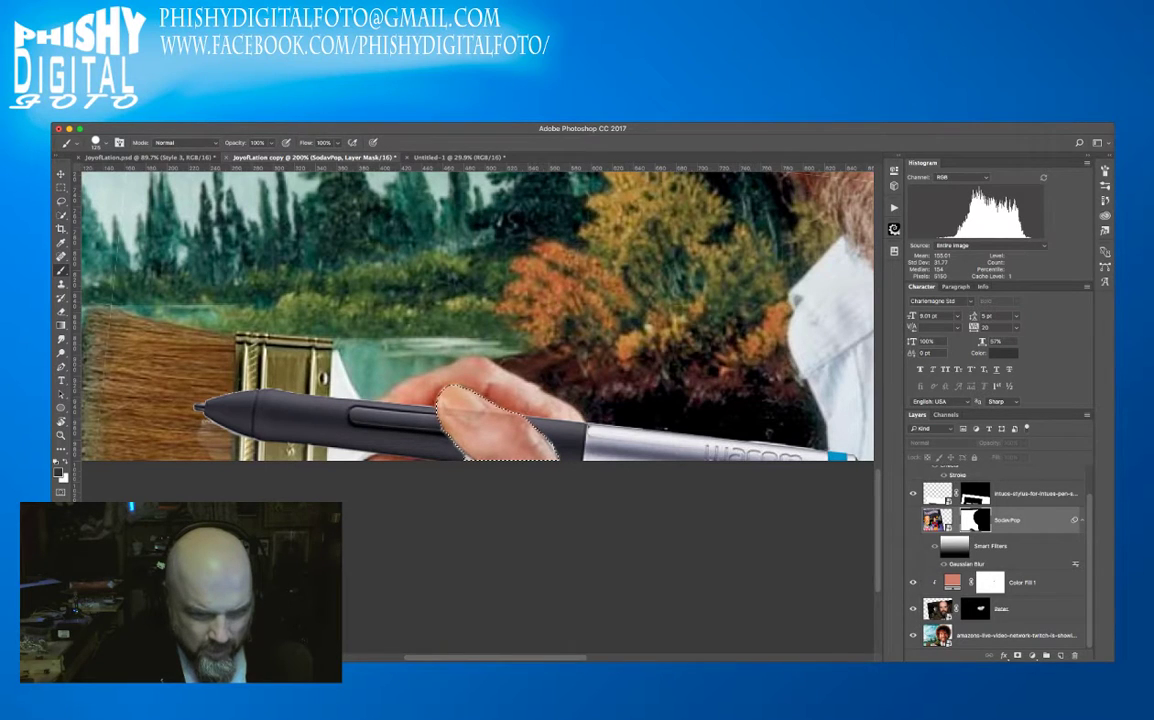
key(super+comma)
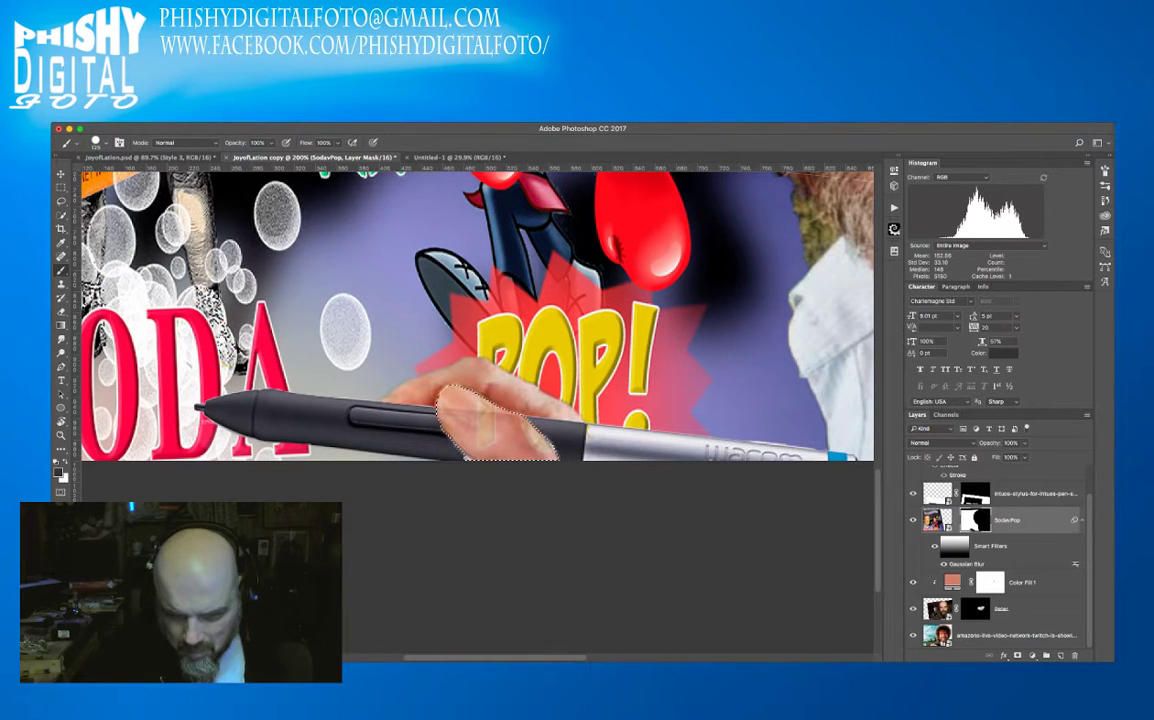
Repaint the selected finger area on the SodavPop layer mask, first white and finally black, to clear the remaining artwork from the finger.
scroll(1000, 550, up, 2)
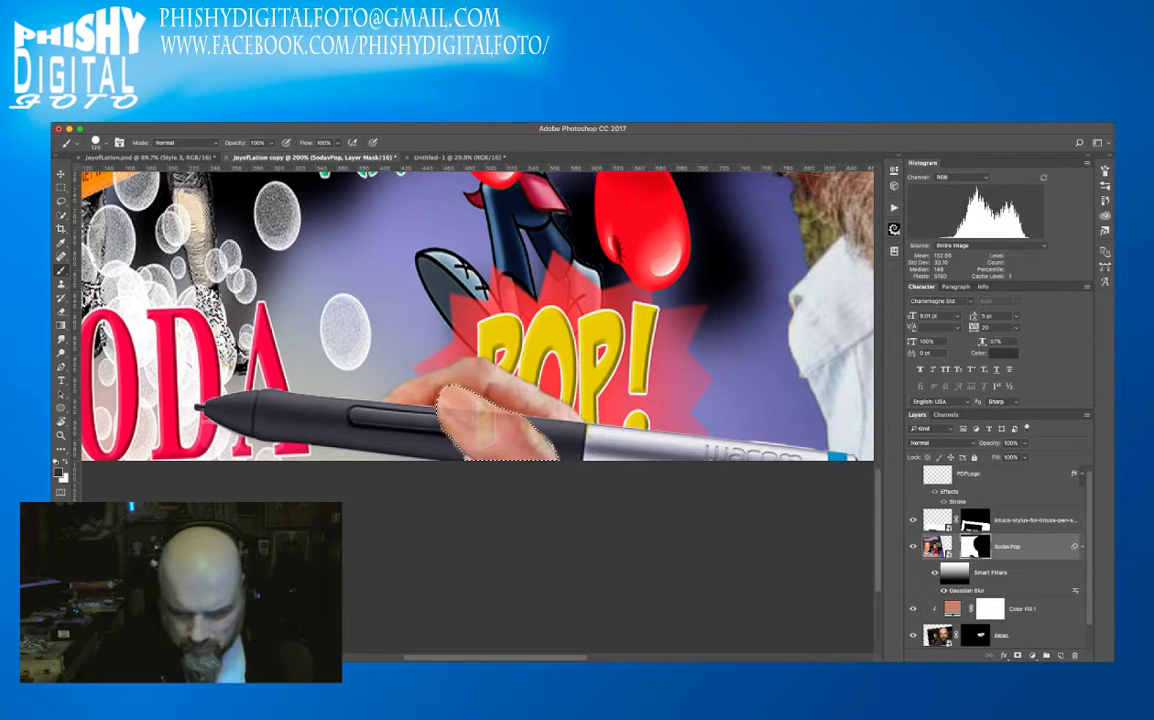
scroll(1000, 550, up, 1)
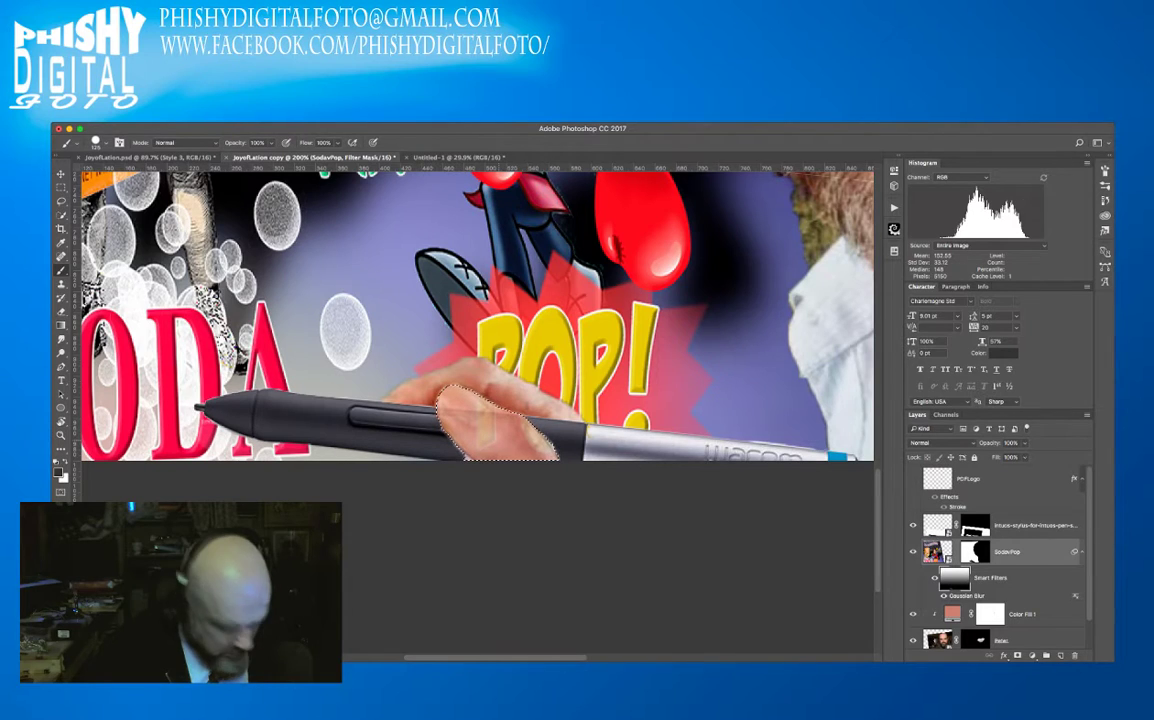
key(x)
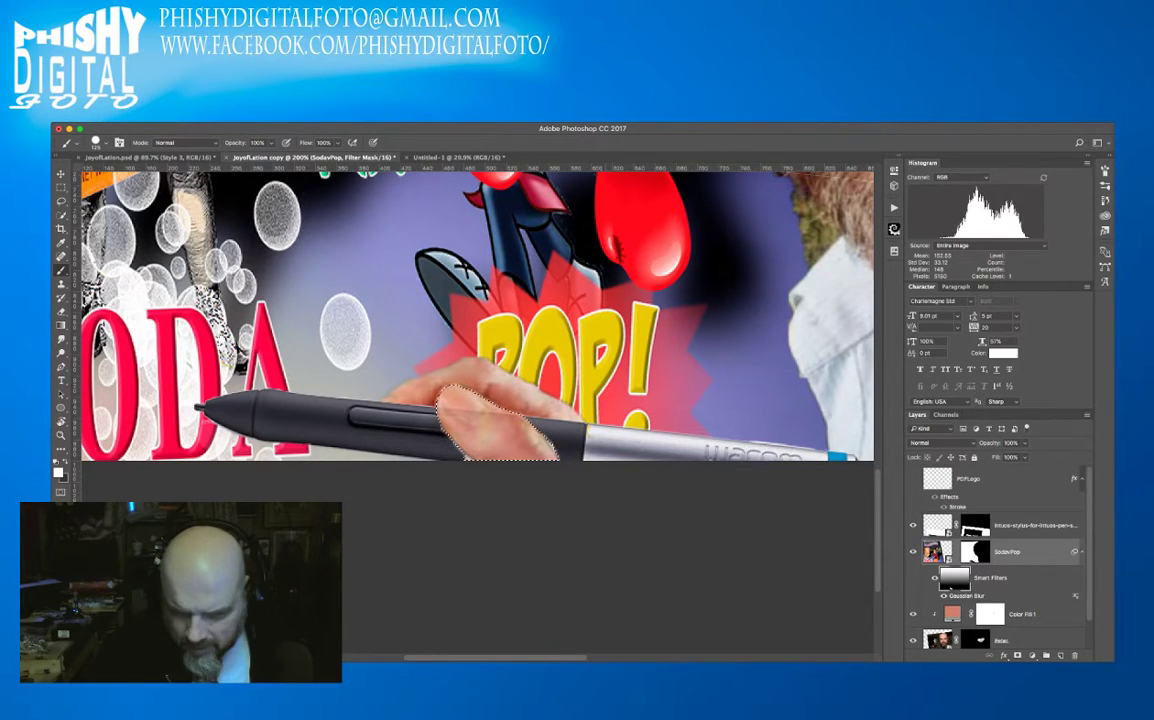
key(super+backslash)
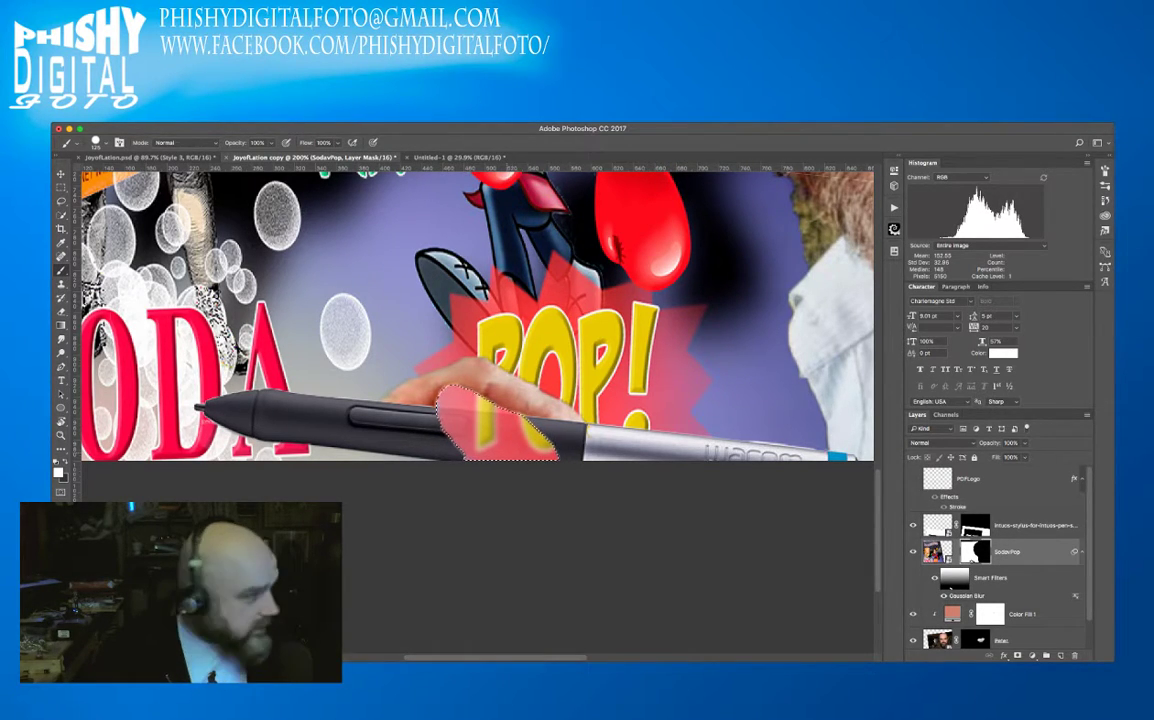
key(x)
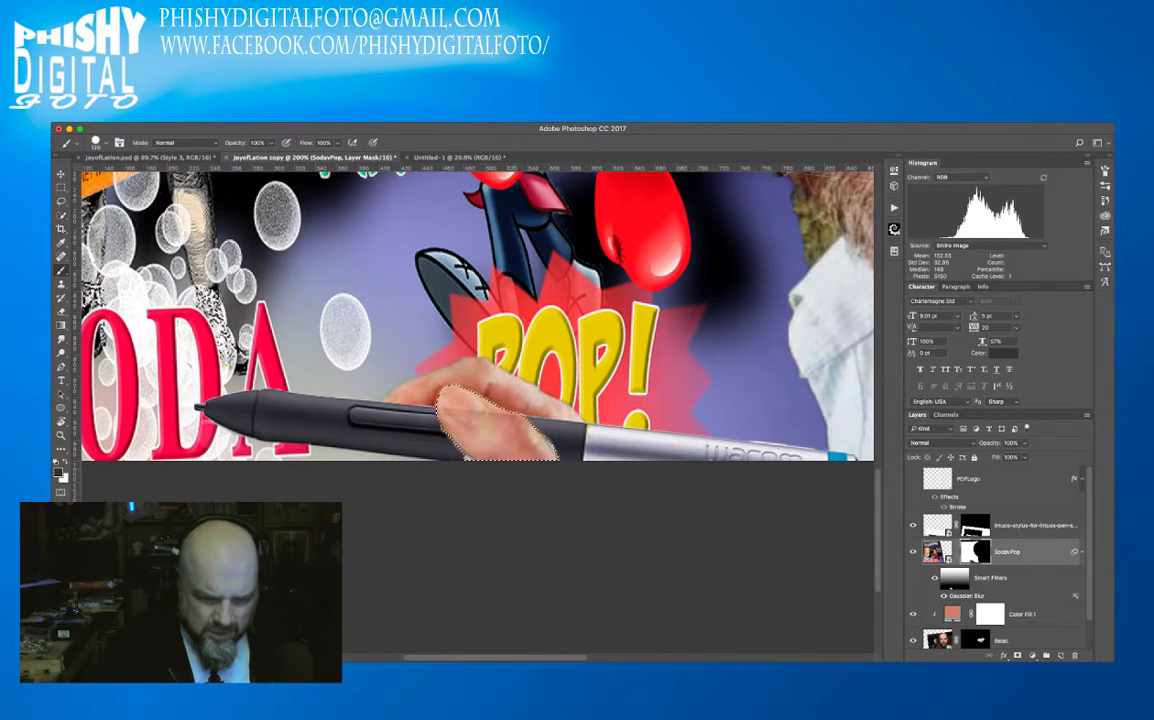
Fit the whole composite in view and turn on the PDFLogo layer.
key(super+0)
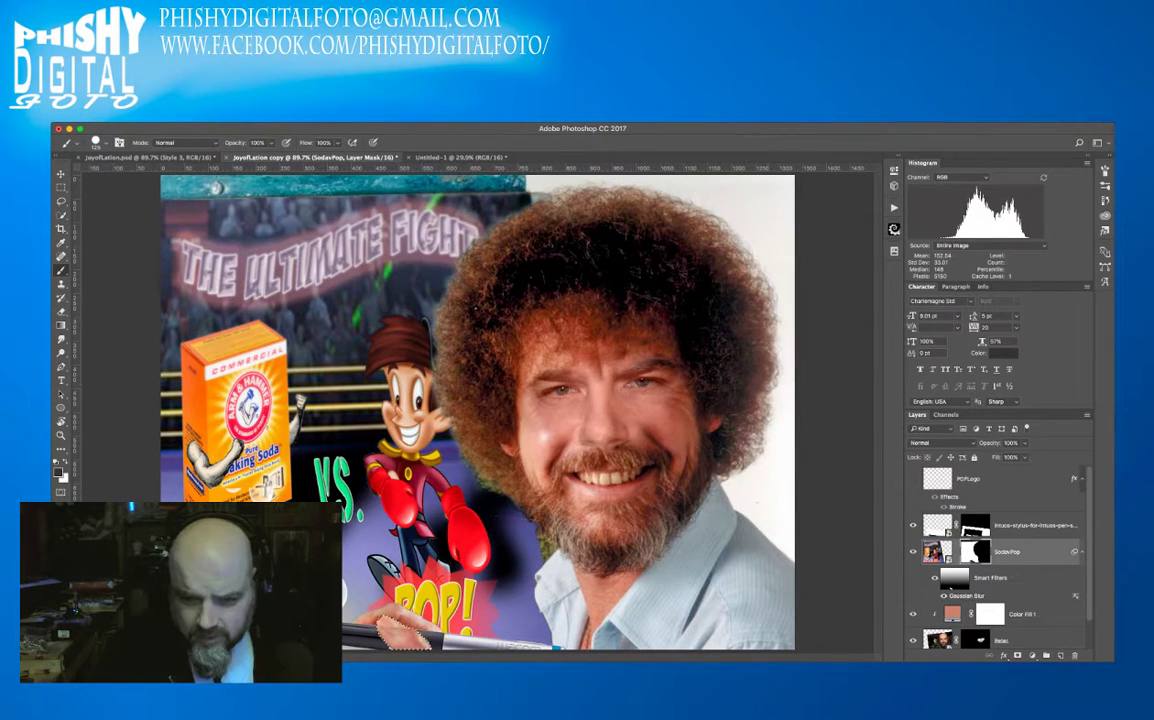
click(912, 479)
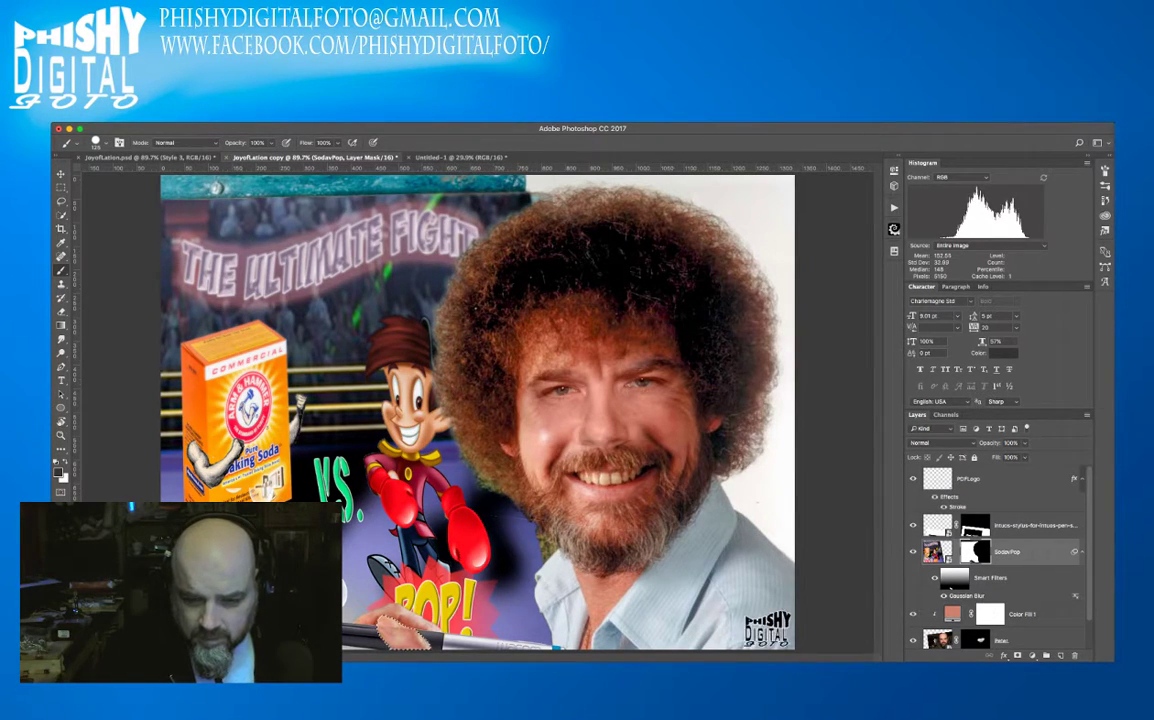